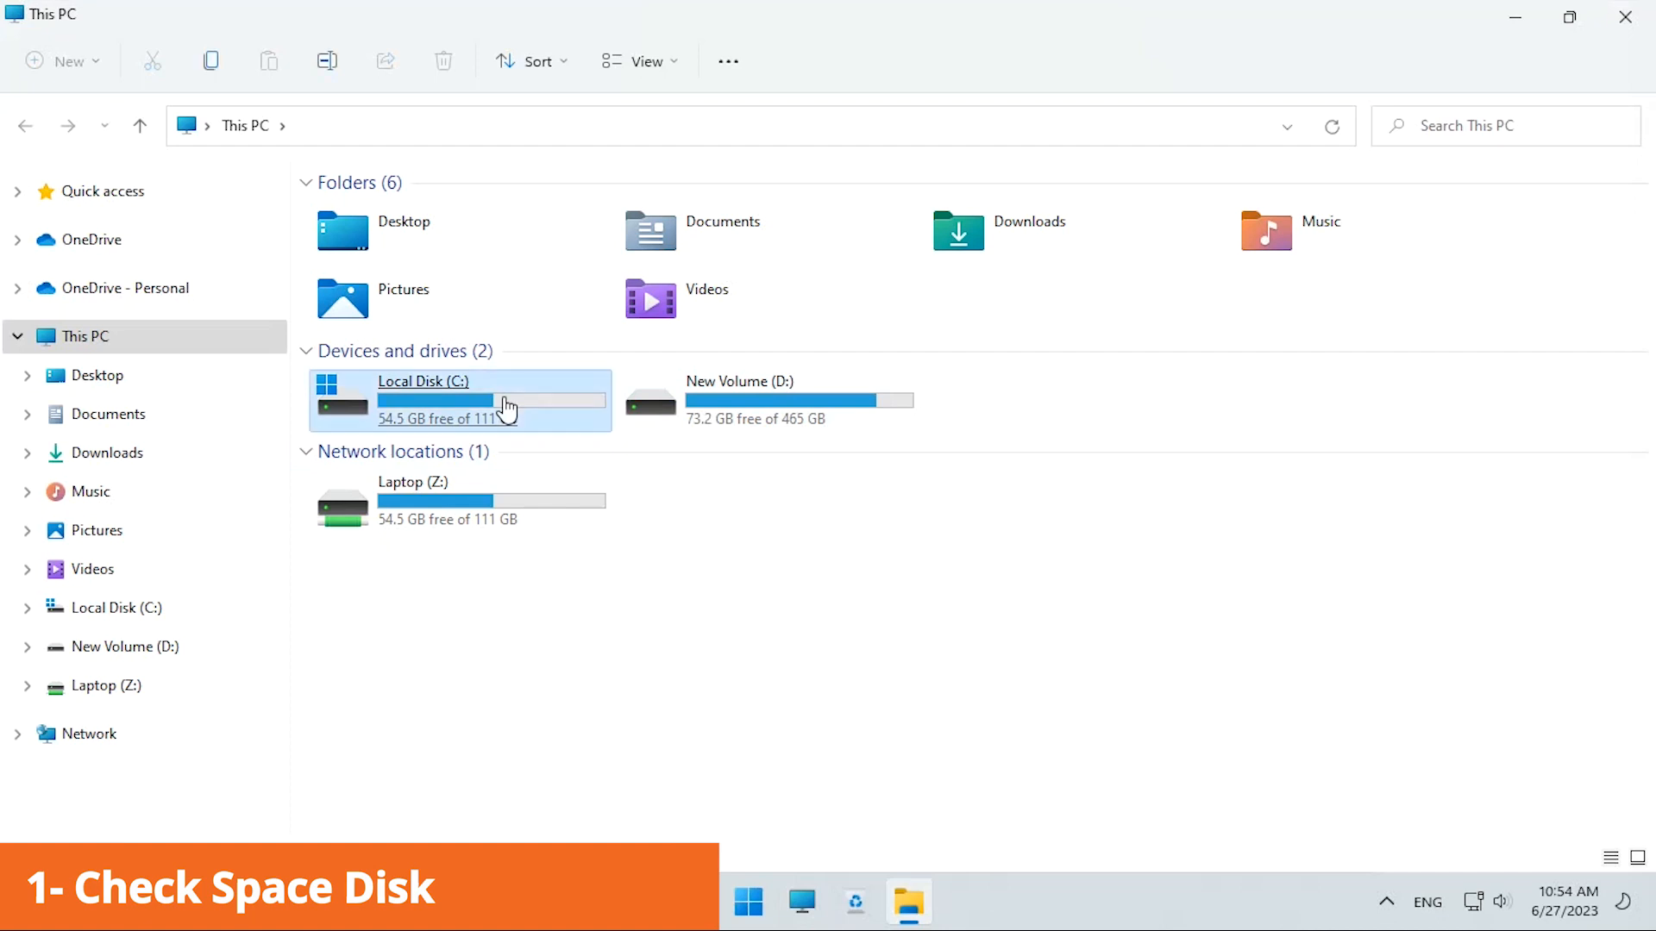
# Check the used and free space in the properties of Local Disk (C:), and close File Explorer.
pyautogui.click(590, 761)
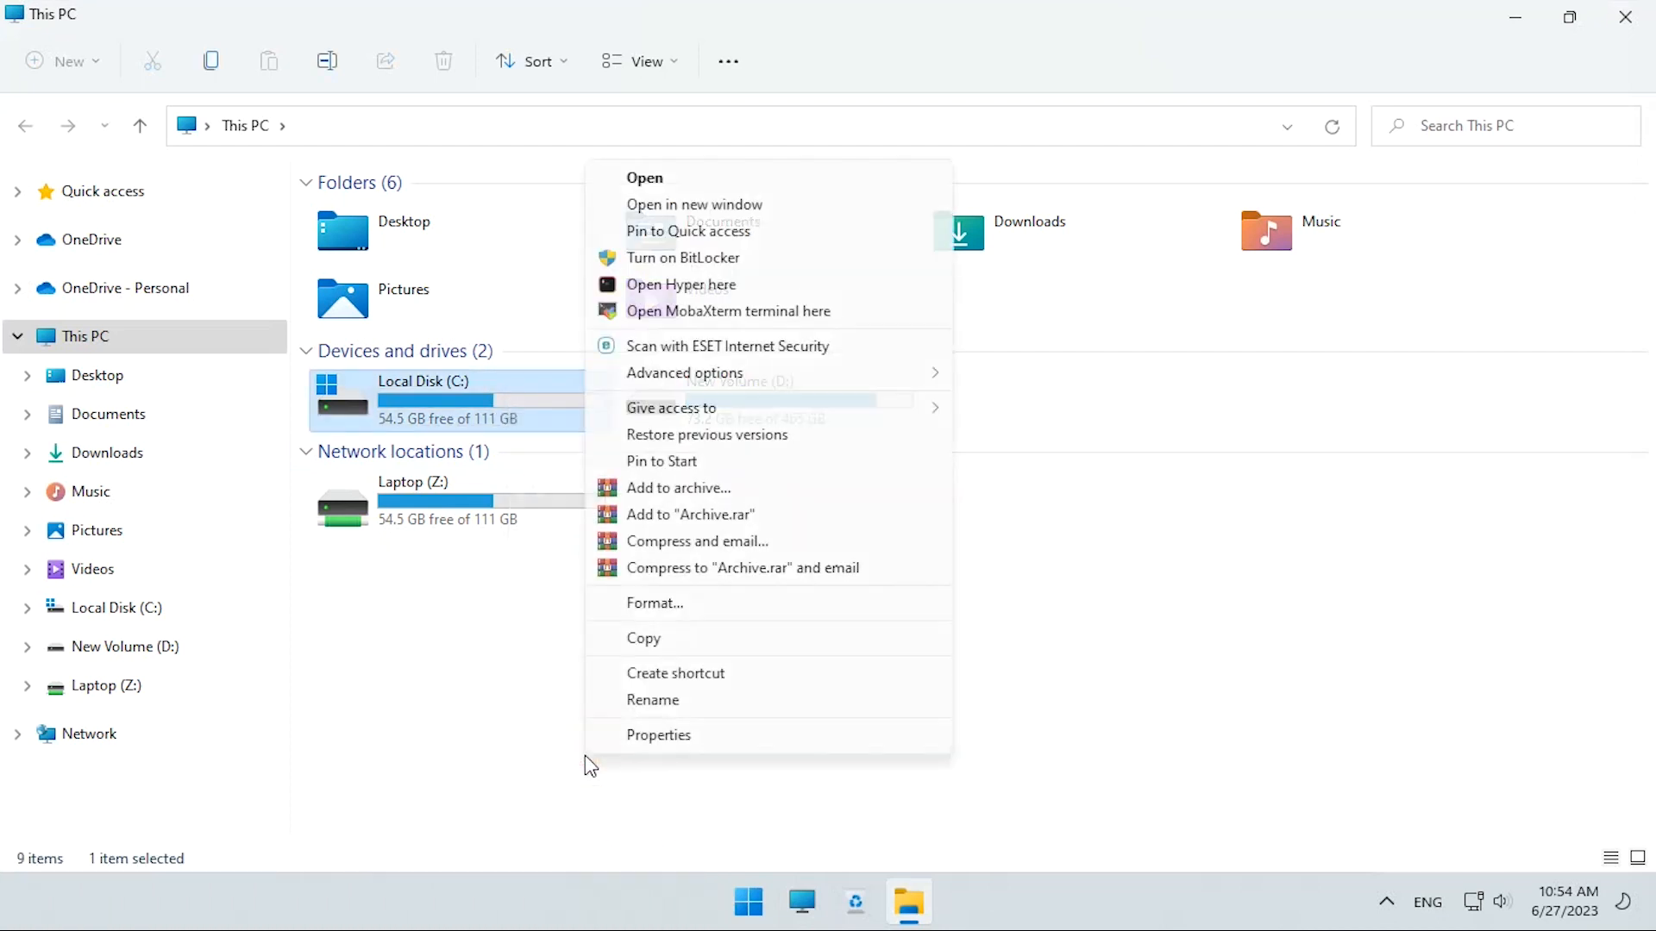
pyautogui.click(683, 734)
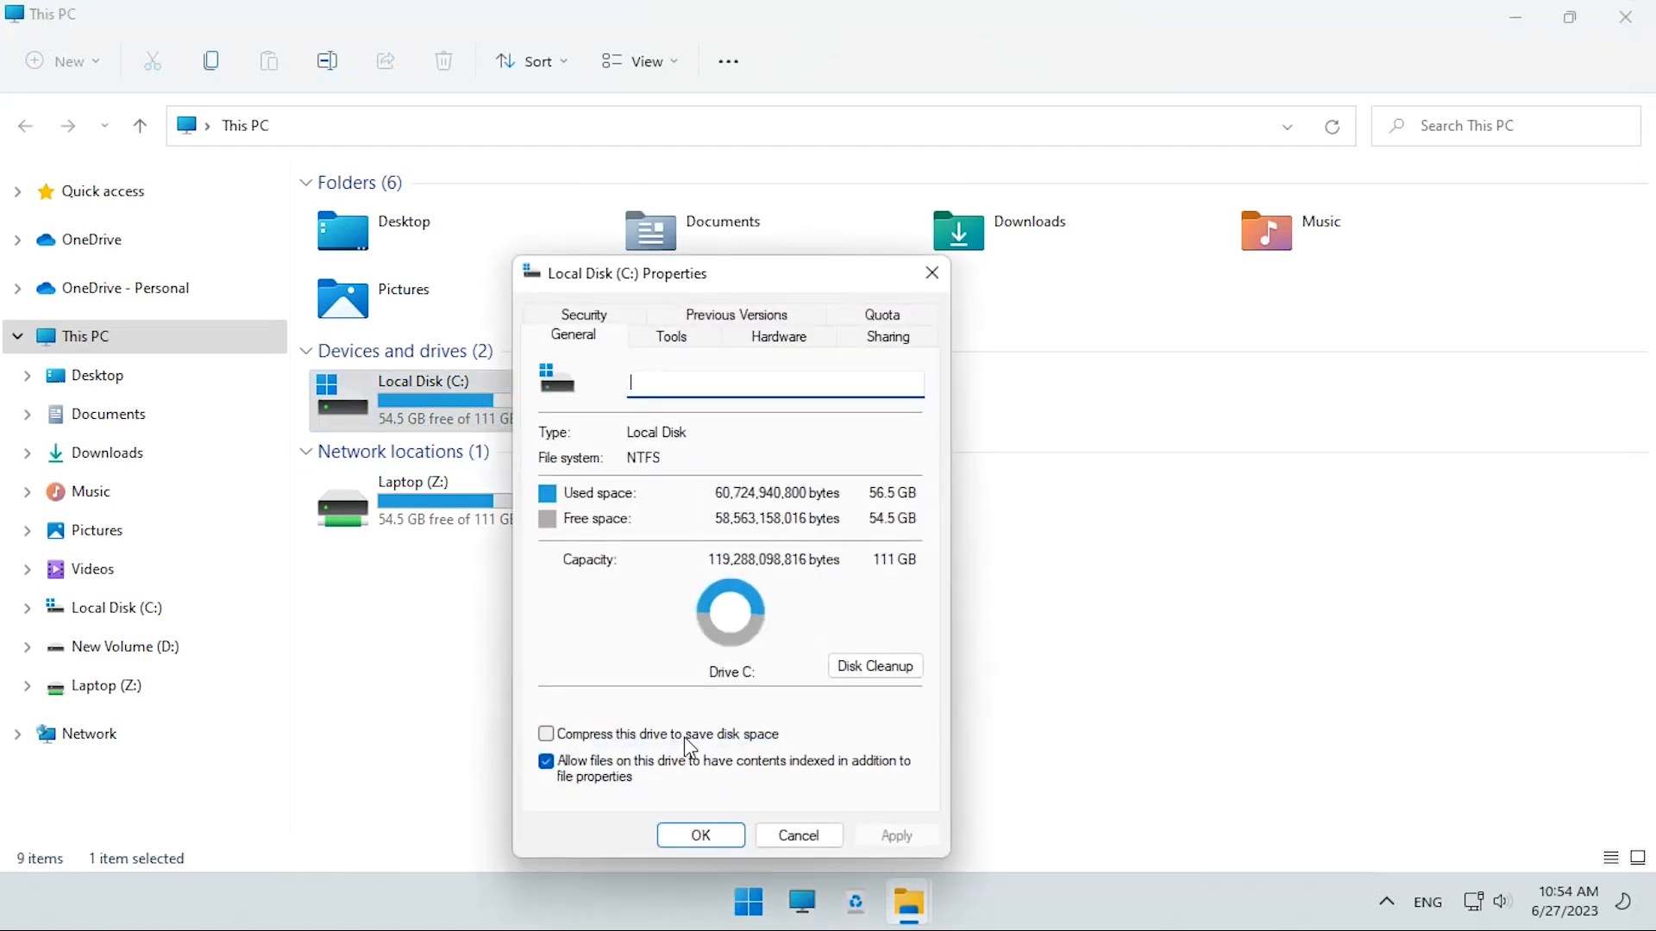
pyautogui.click(701, 835)
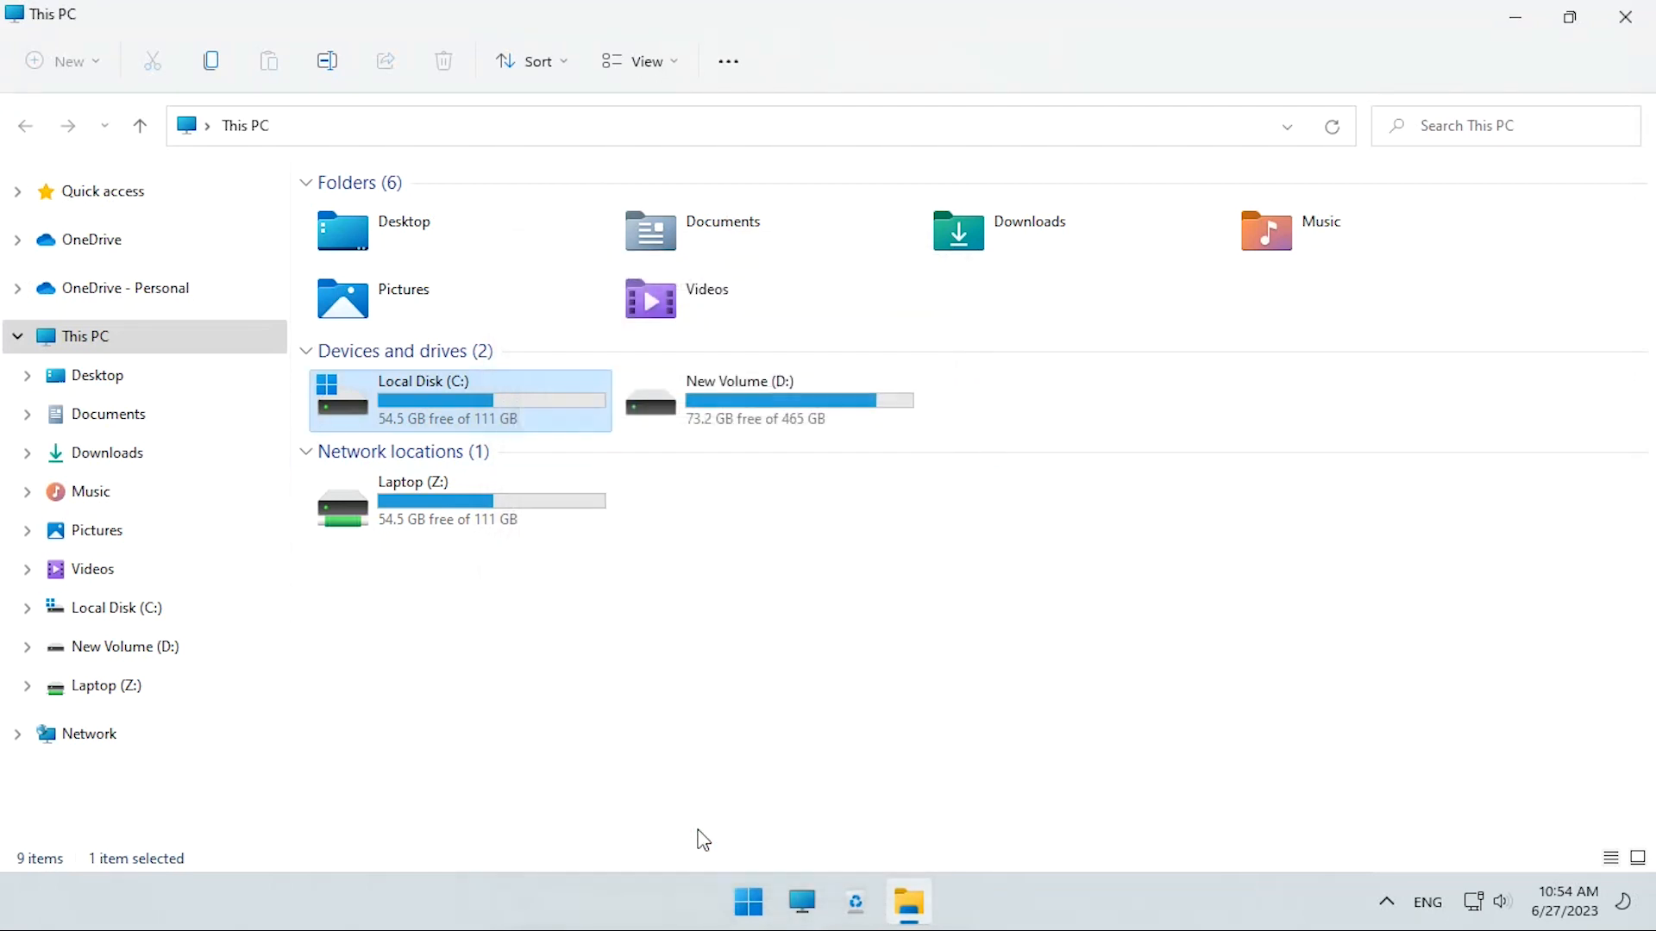
pyautogui.click(1625, 17)
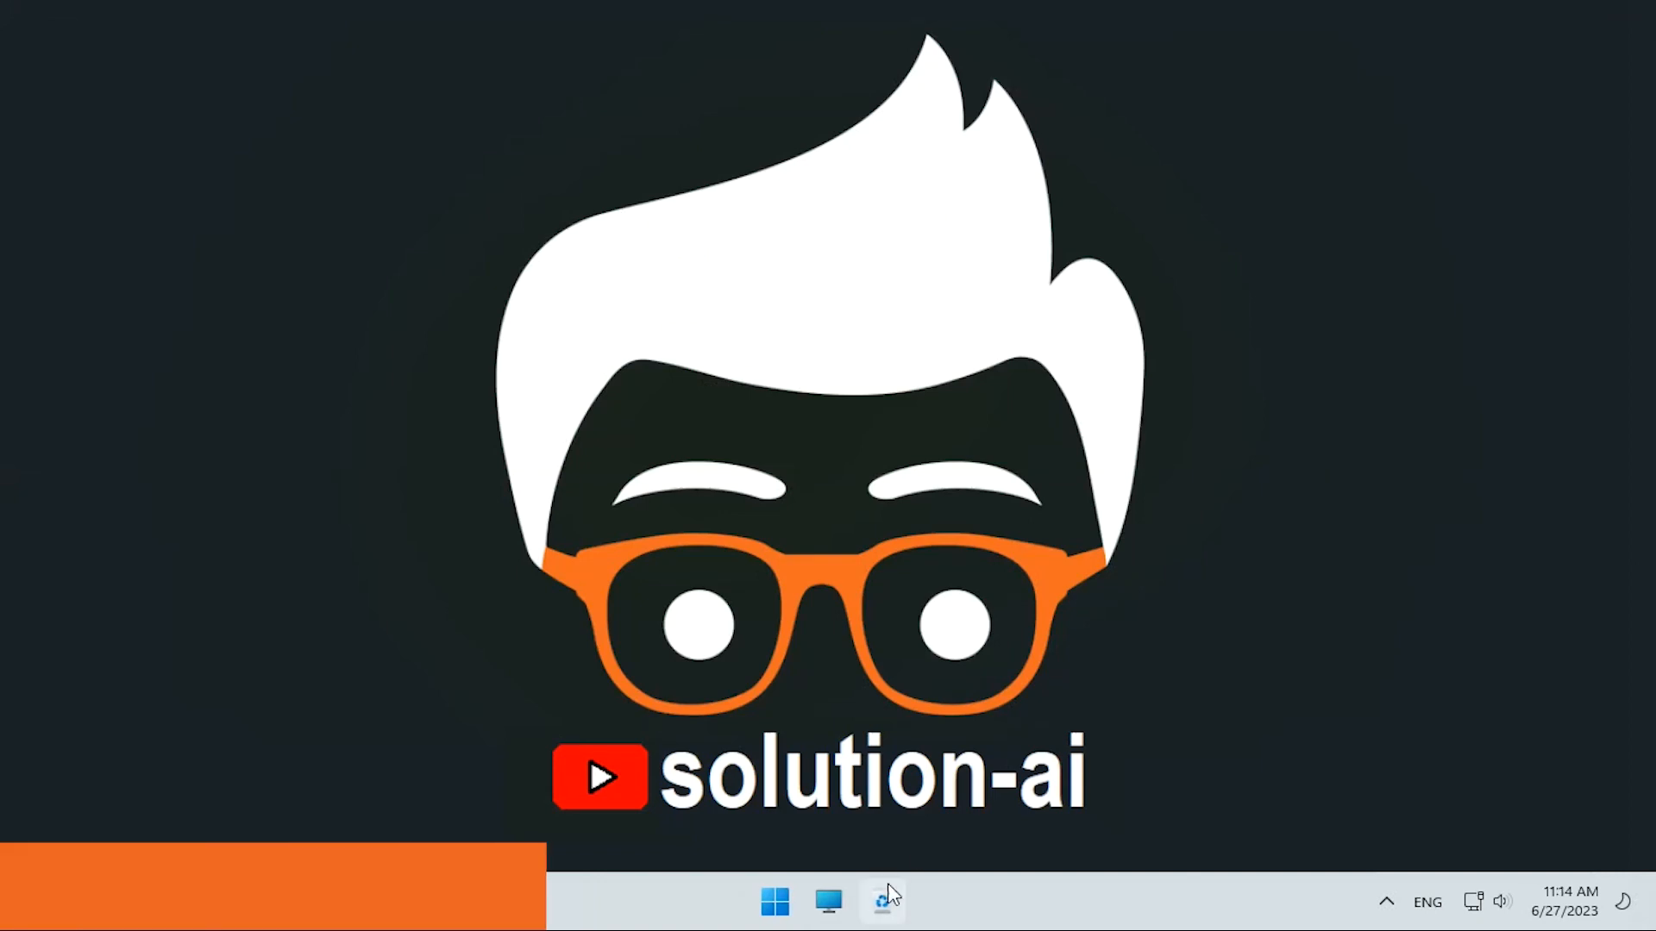
# Open the list of installed programs in Control Panel for uninstalling software.
pyautogui.click(778, 906)
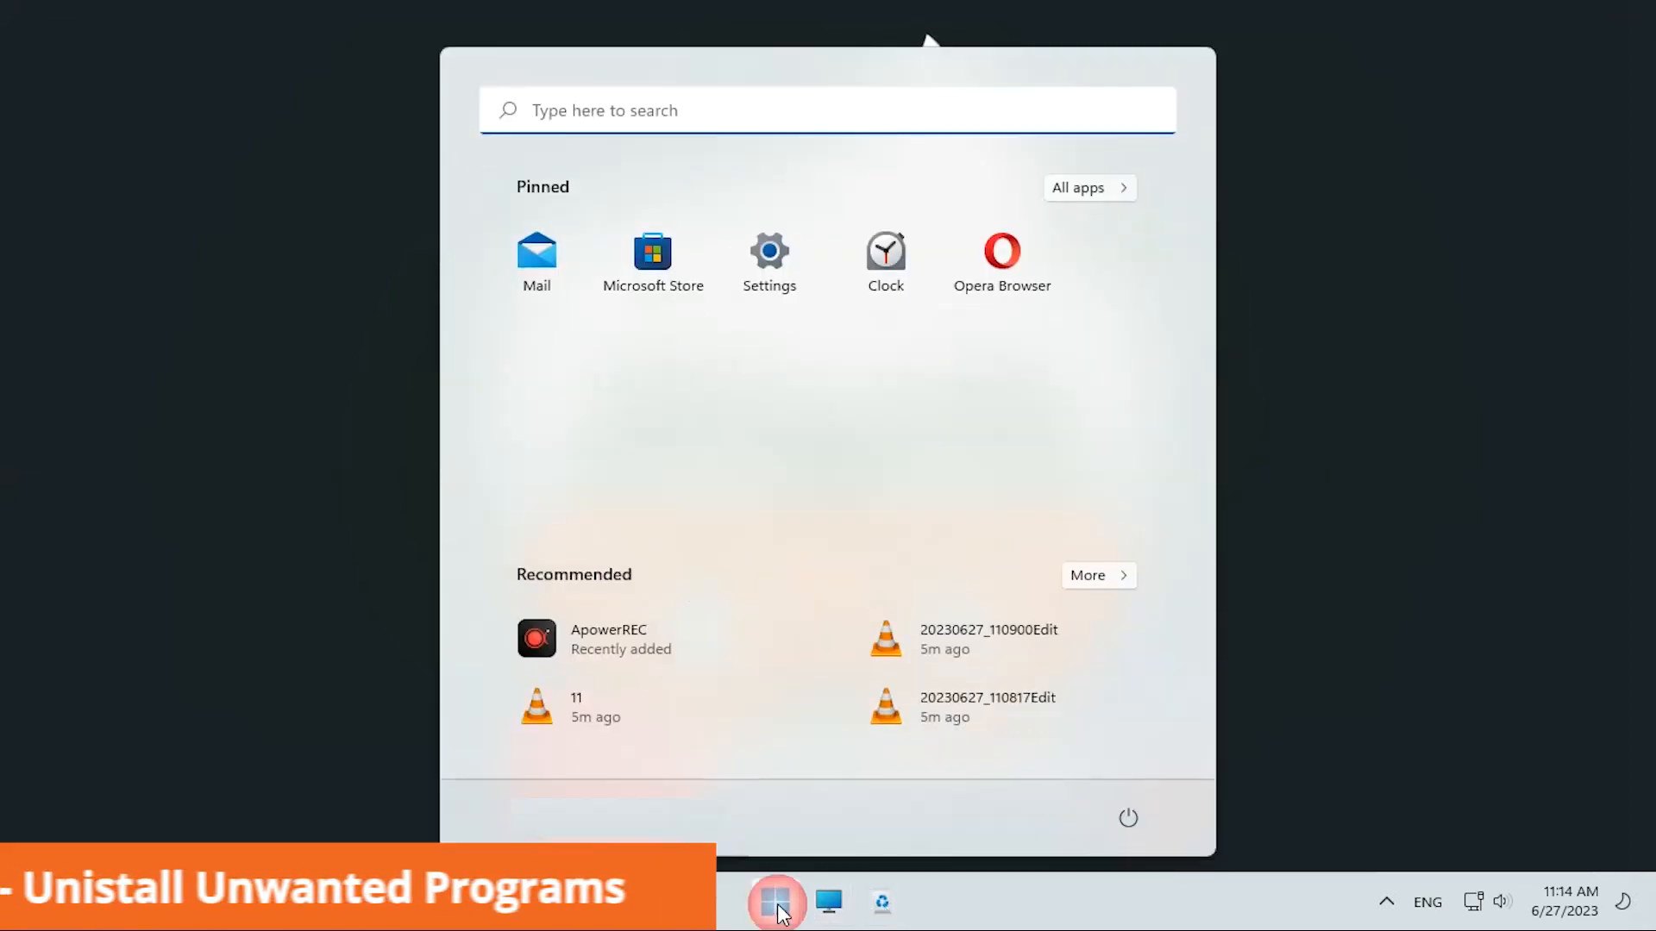
pyautogui.write('con')
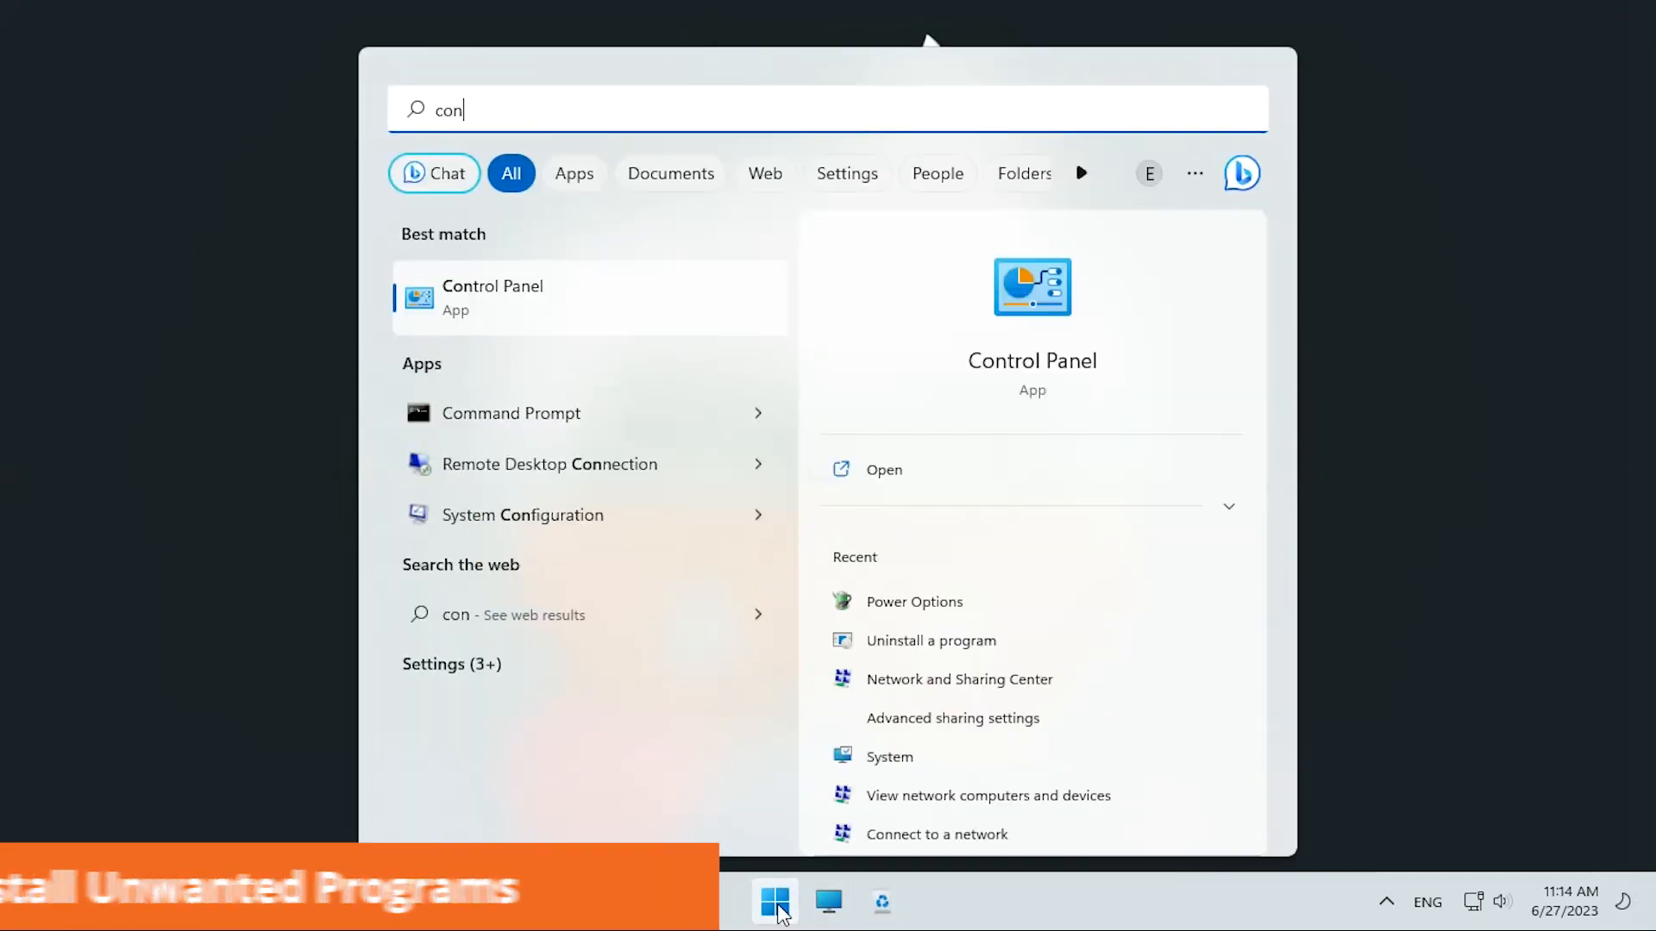
pyautogui.click(580, 301)
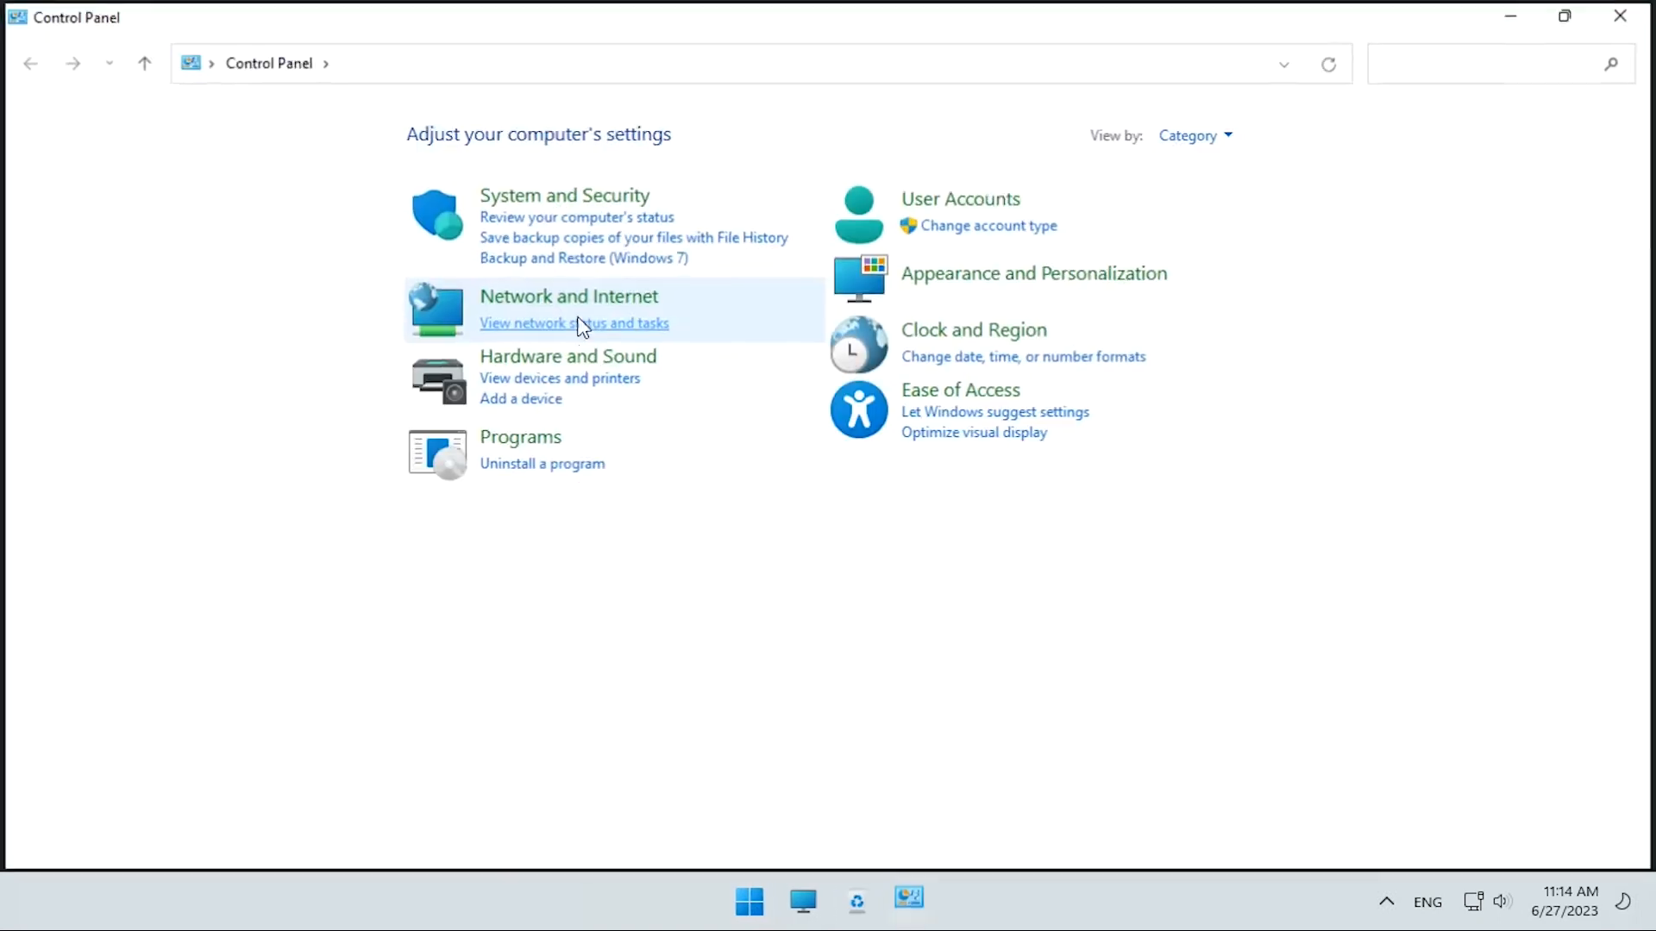
pyautogui.click(550, 465)
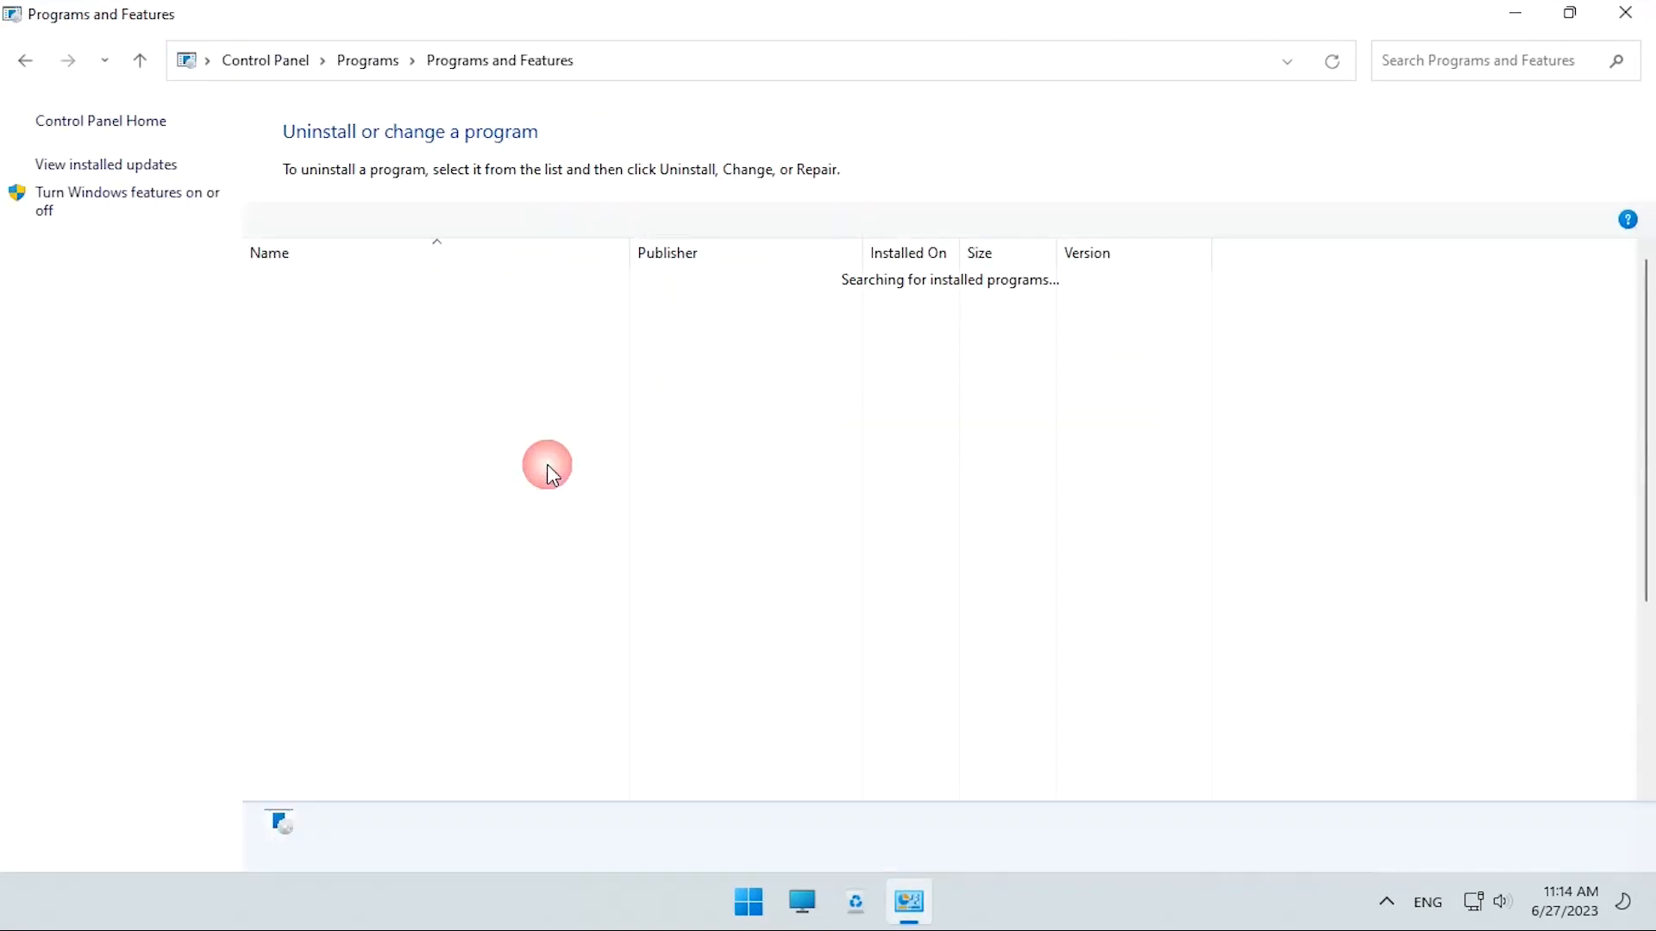
# Uninstall LinuxLive USB Creator from the computer and close its uninstaller.
pyautogui.moveTo(557, 473)
pyautogui.click(376, 511)
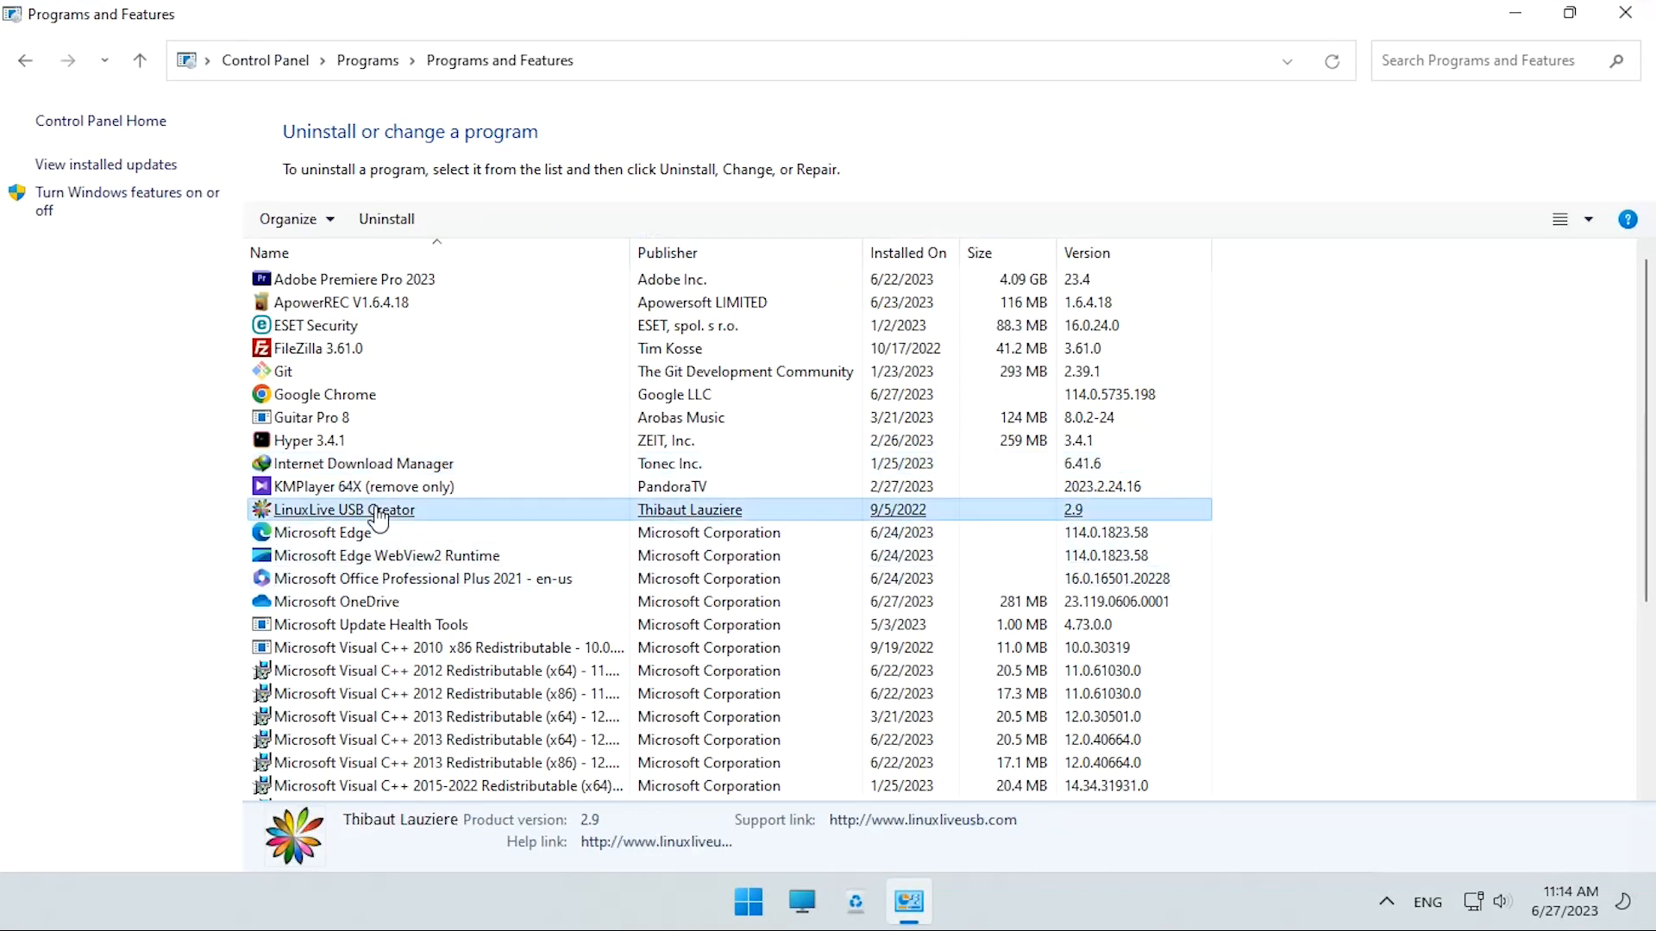
pyautogui.doubleClick(396, 513)
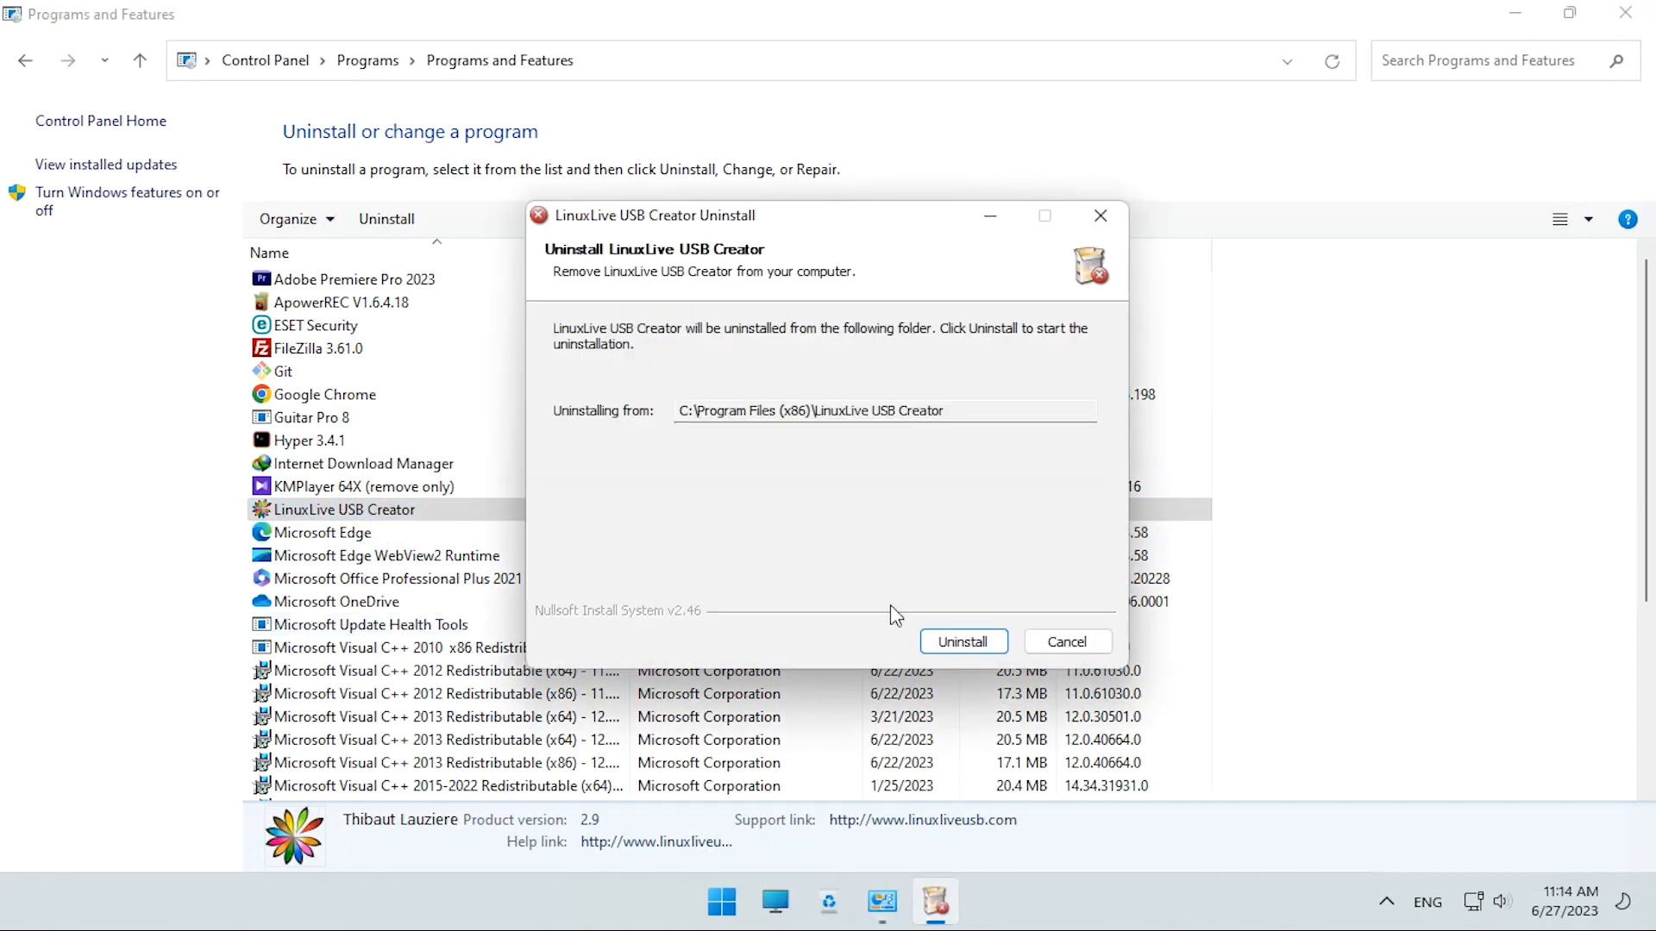
pyautogui.click(963, 642)
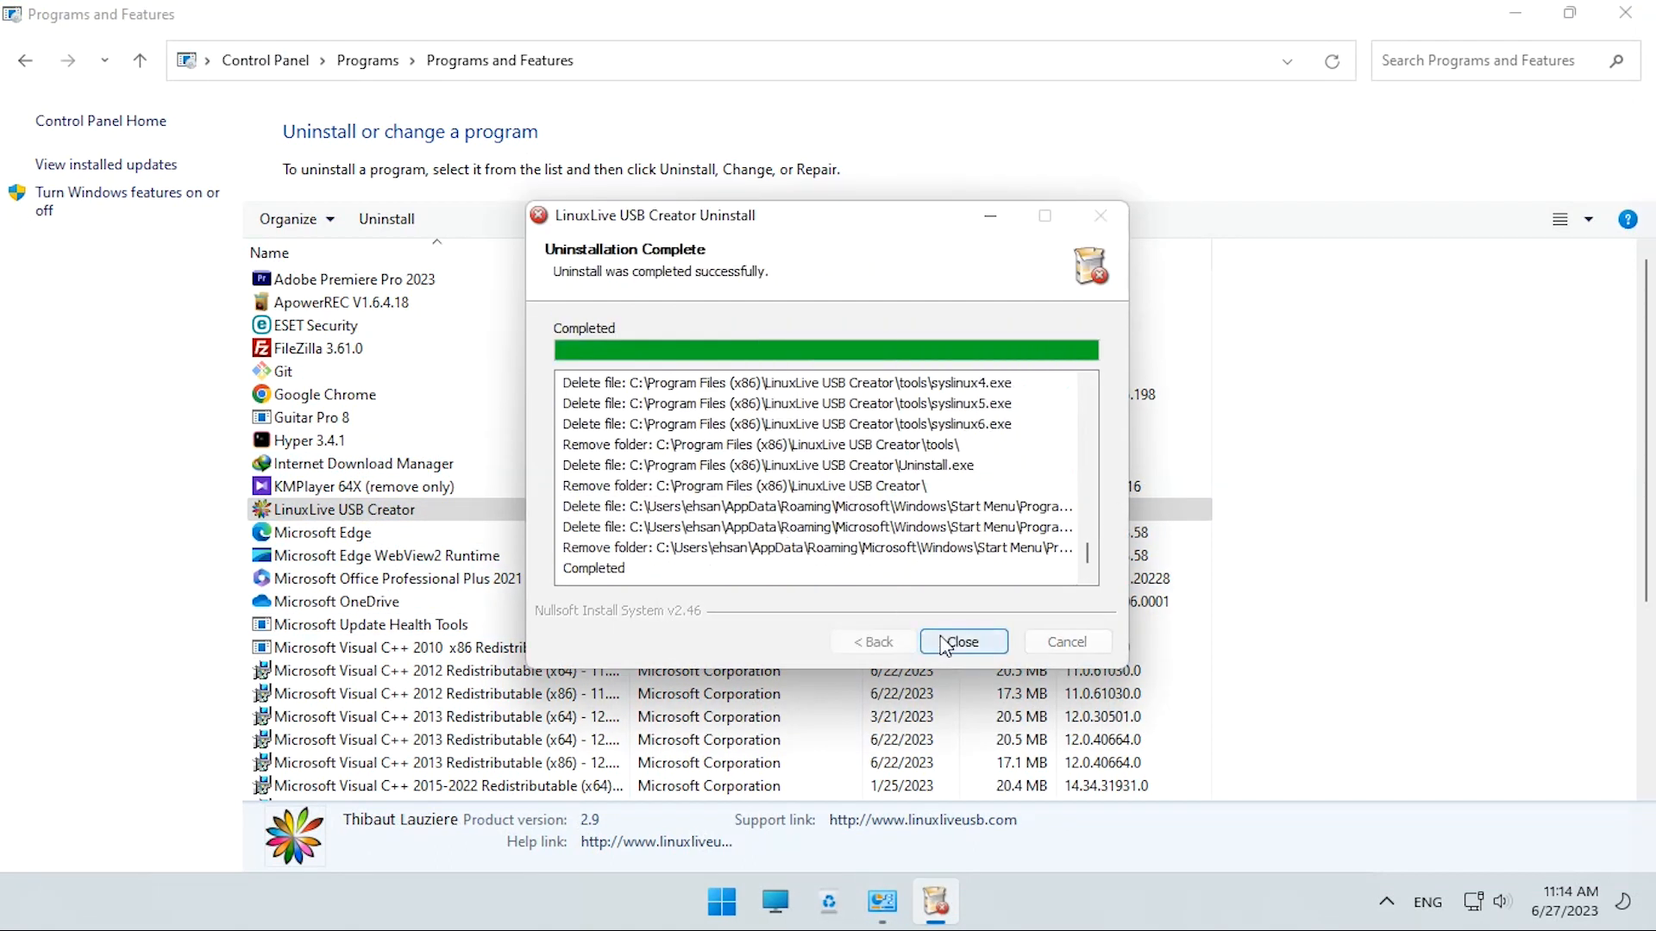
pyautogui.click(950, 640)
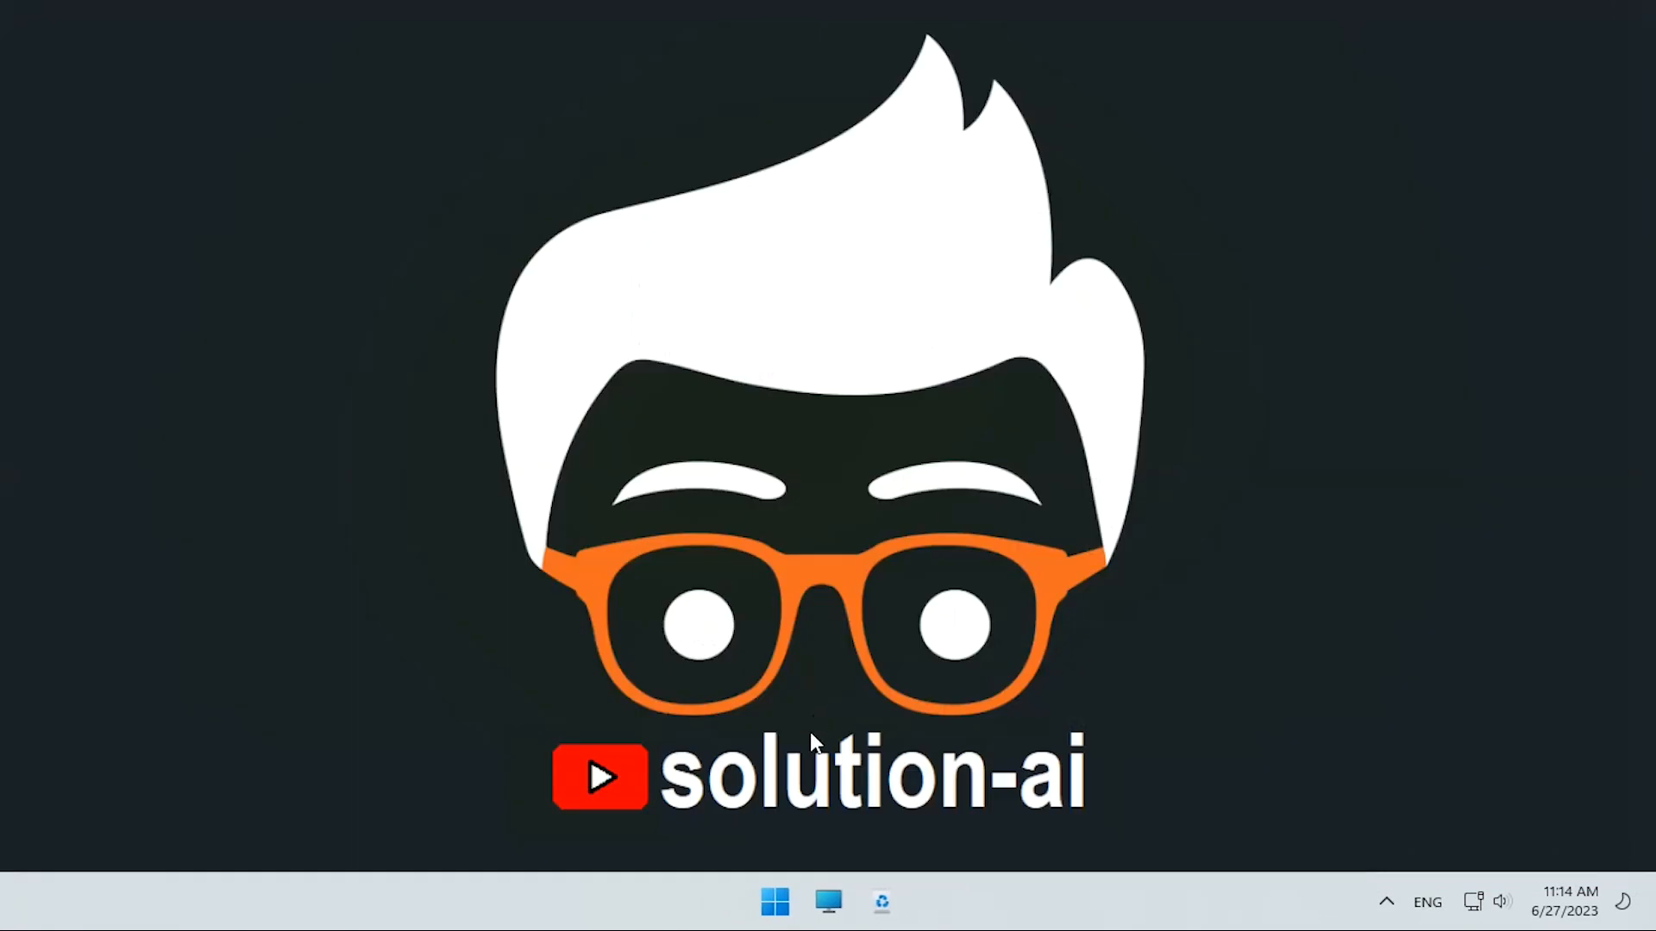
# Open the ESET Security app and check the antivirus protection status on its overview.
pyautogui.click(774, 908)
pyautogui.write('ese')
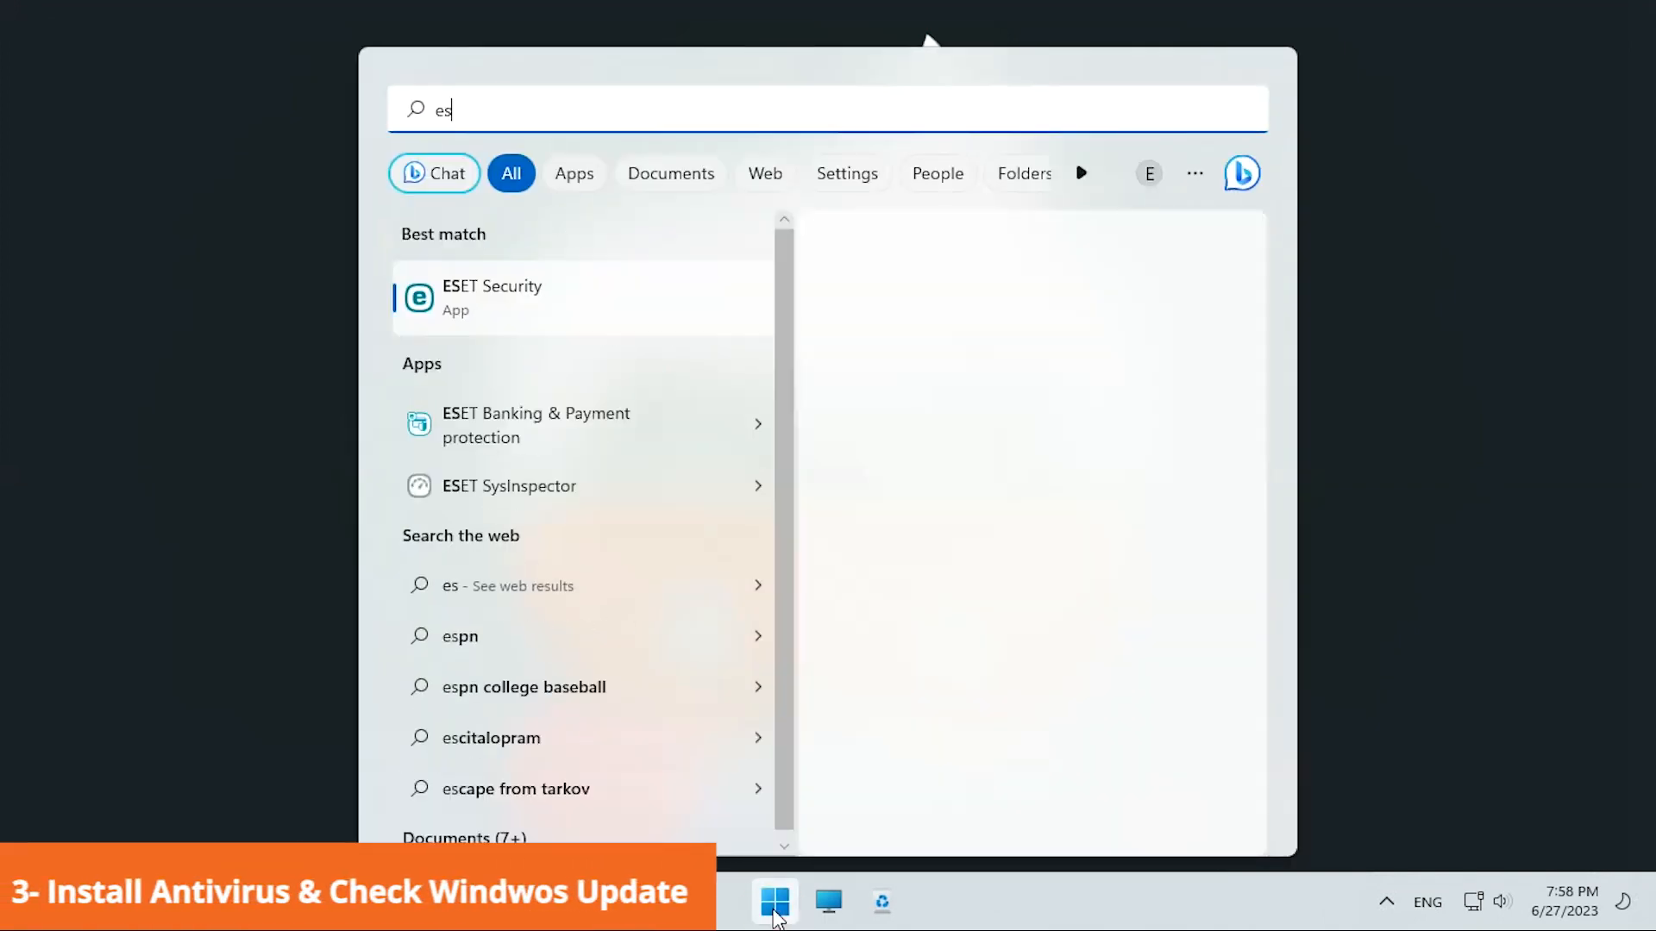
pyautogui.click(573, 298)
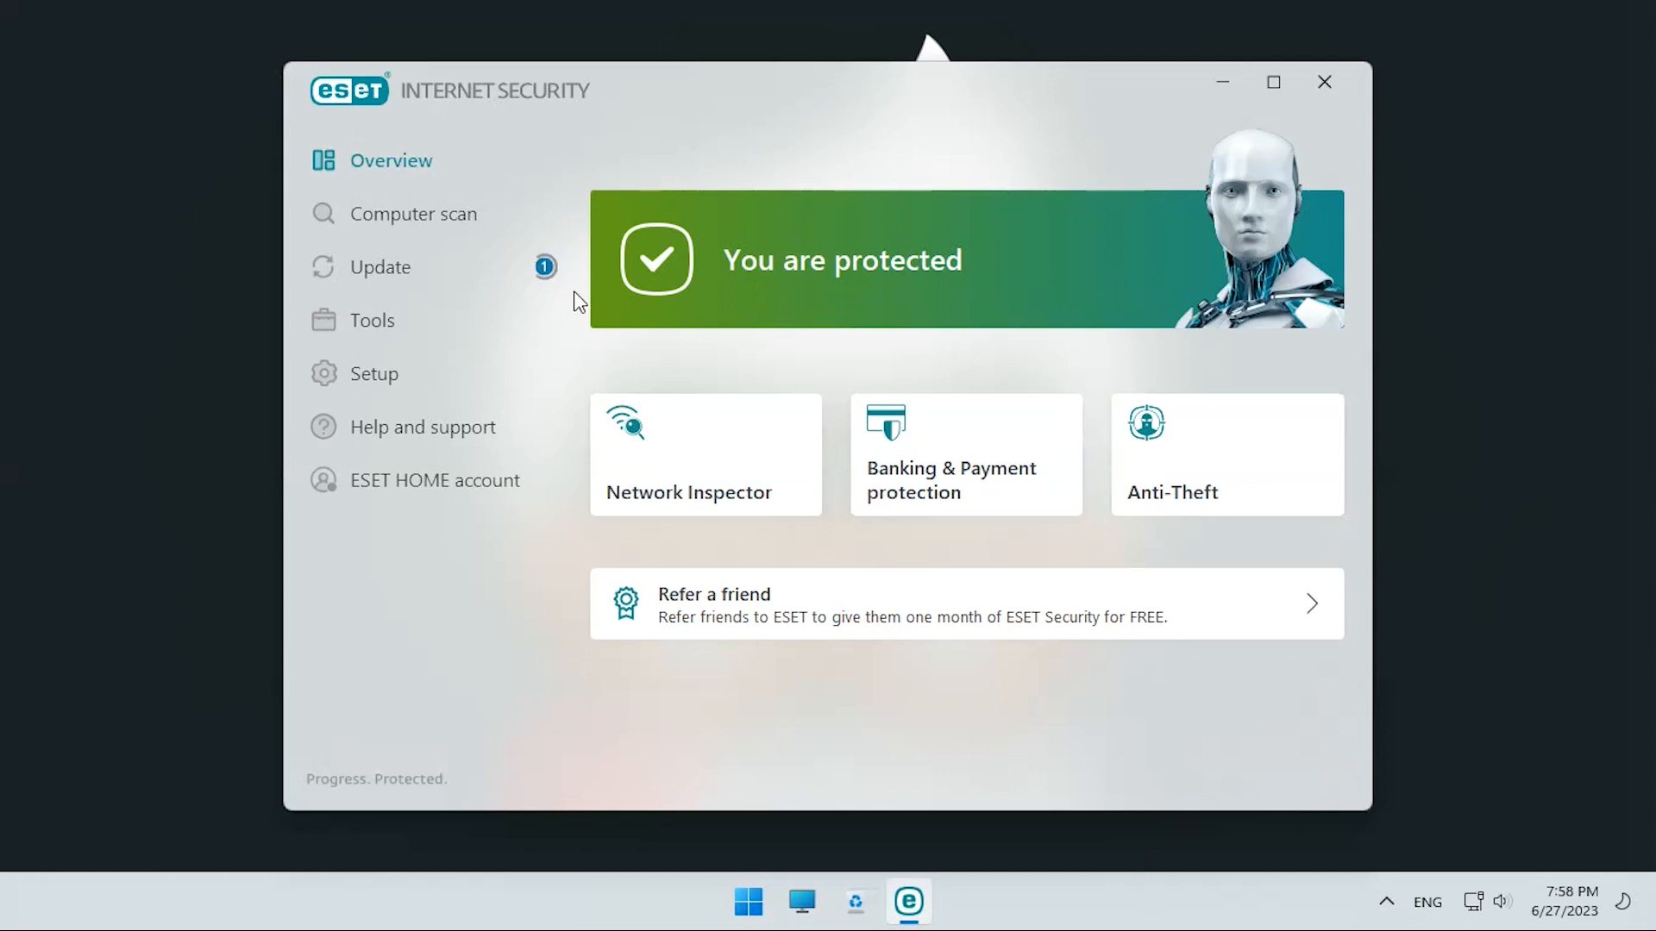
# Run a check for new updates in the Windows Update settings, and close Settings.
pyautogui.click(748, 906)
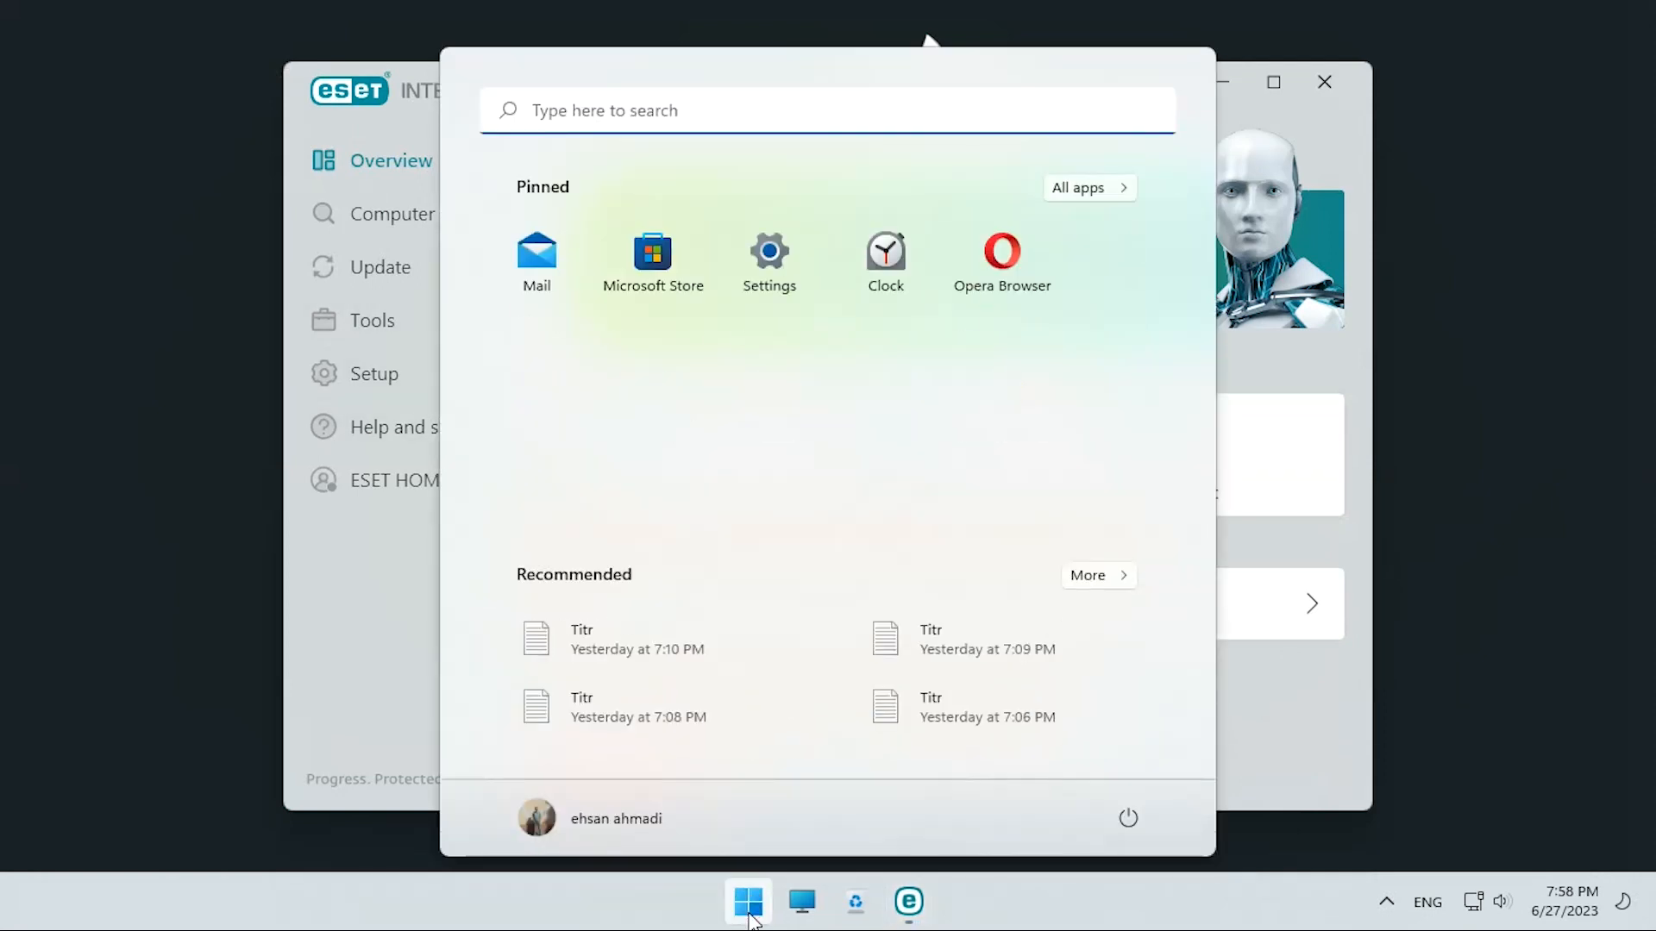
pyautogui.write('wi')
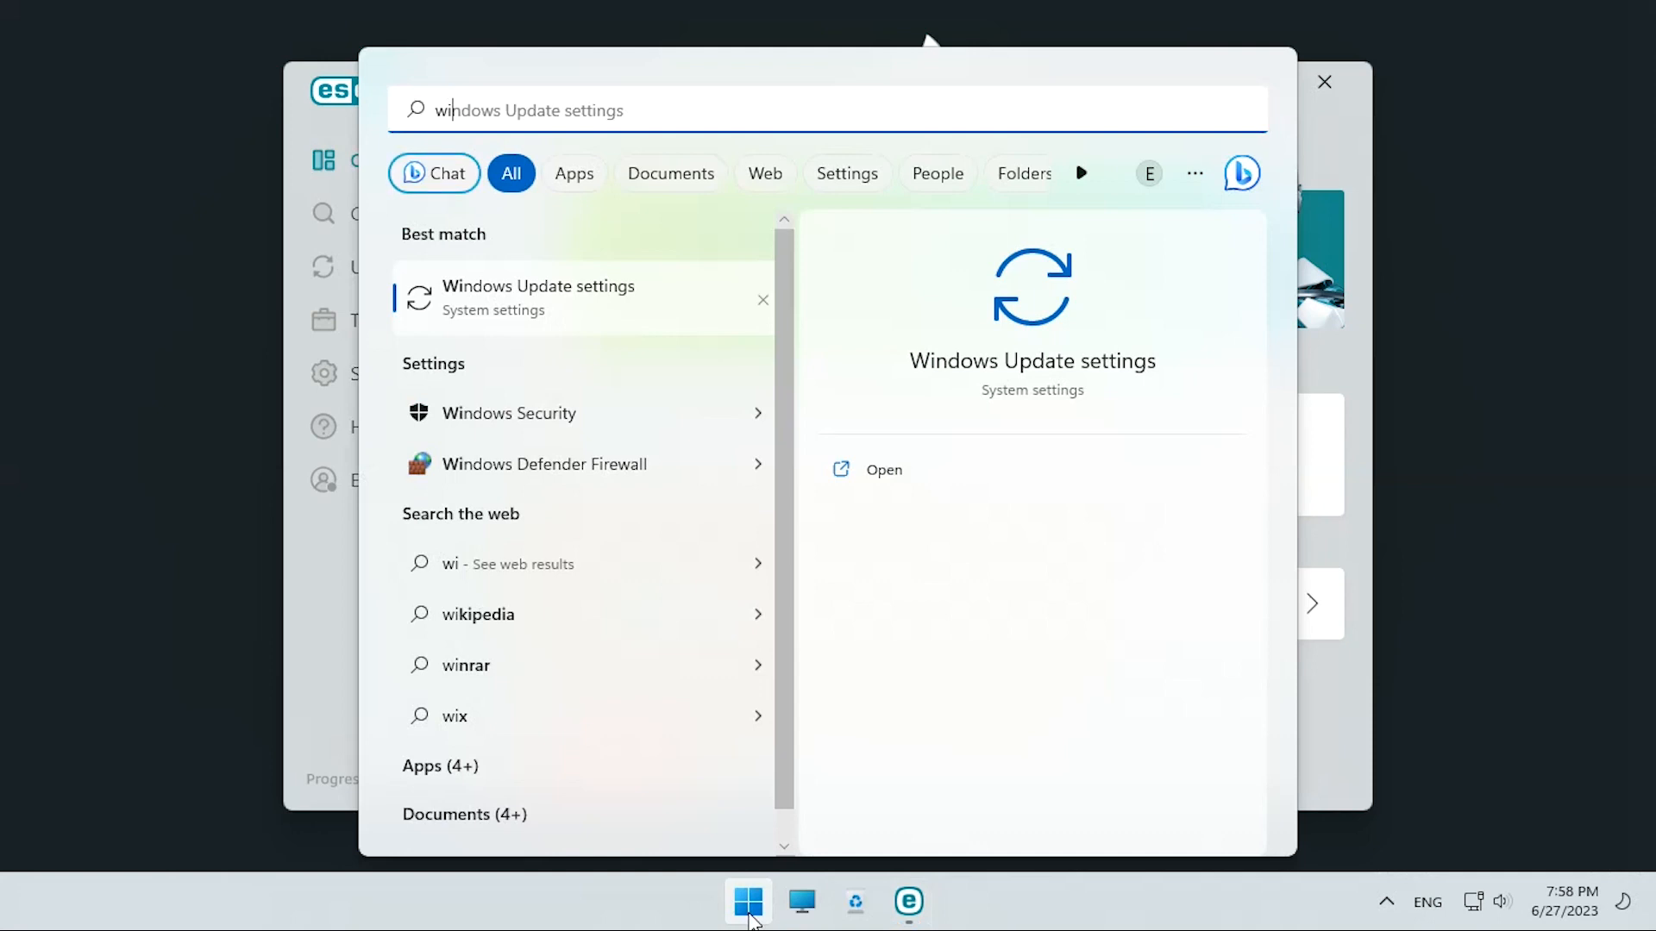
pyautogui.click(678, 305)
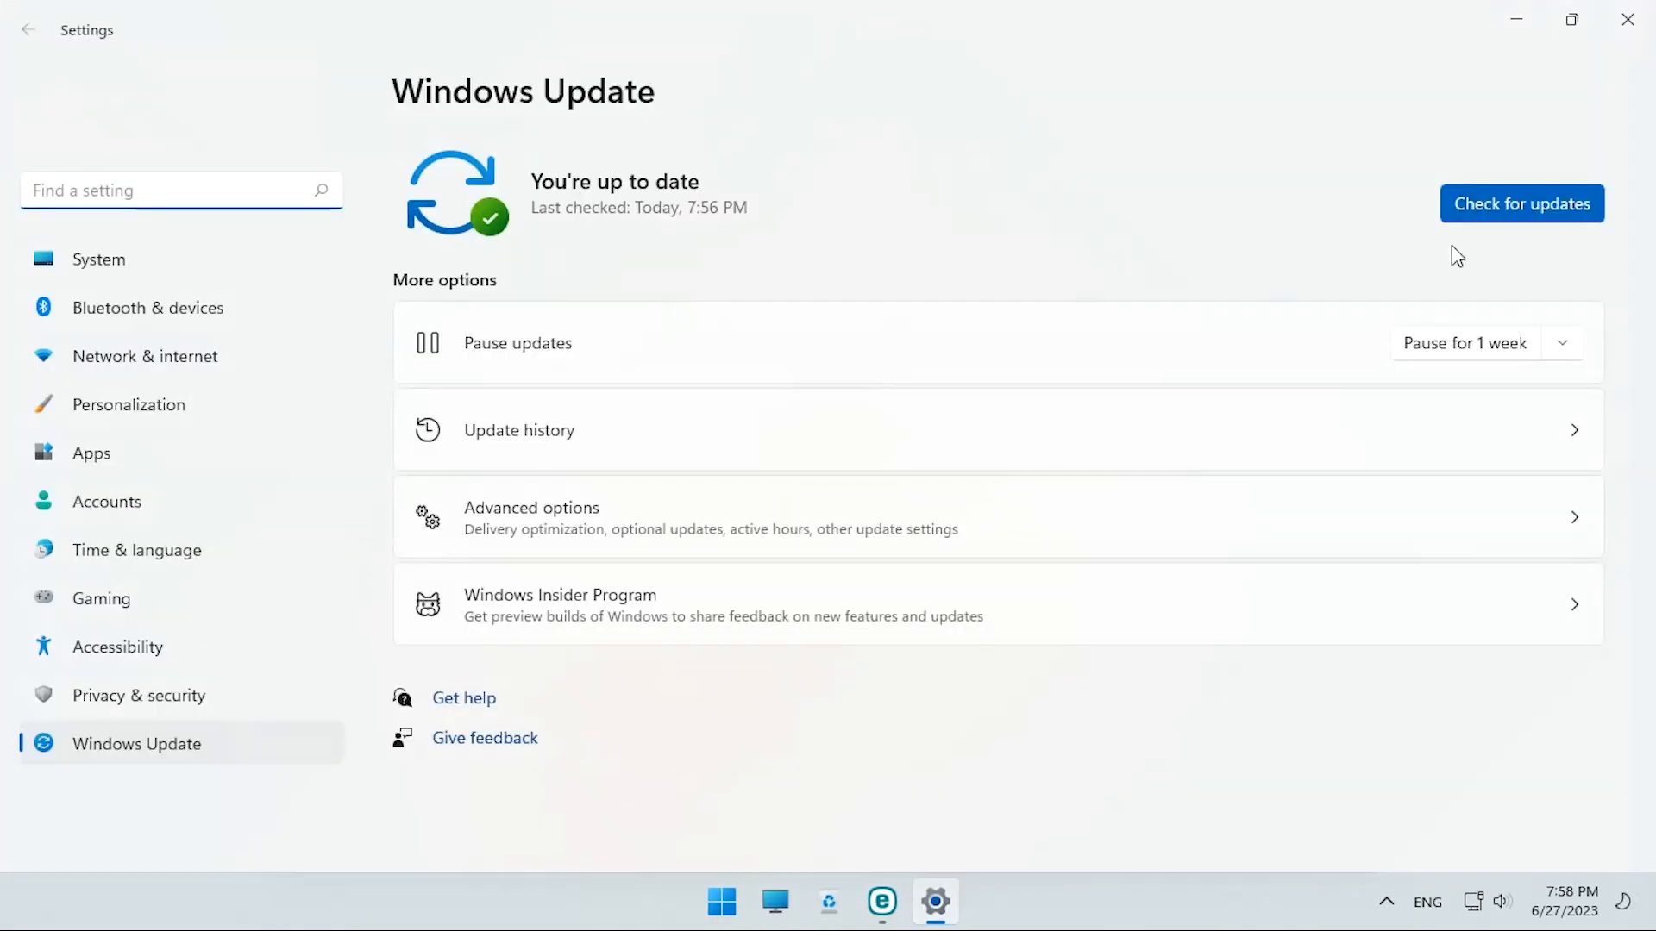
pyautogui.click(1494, 209)
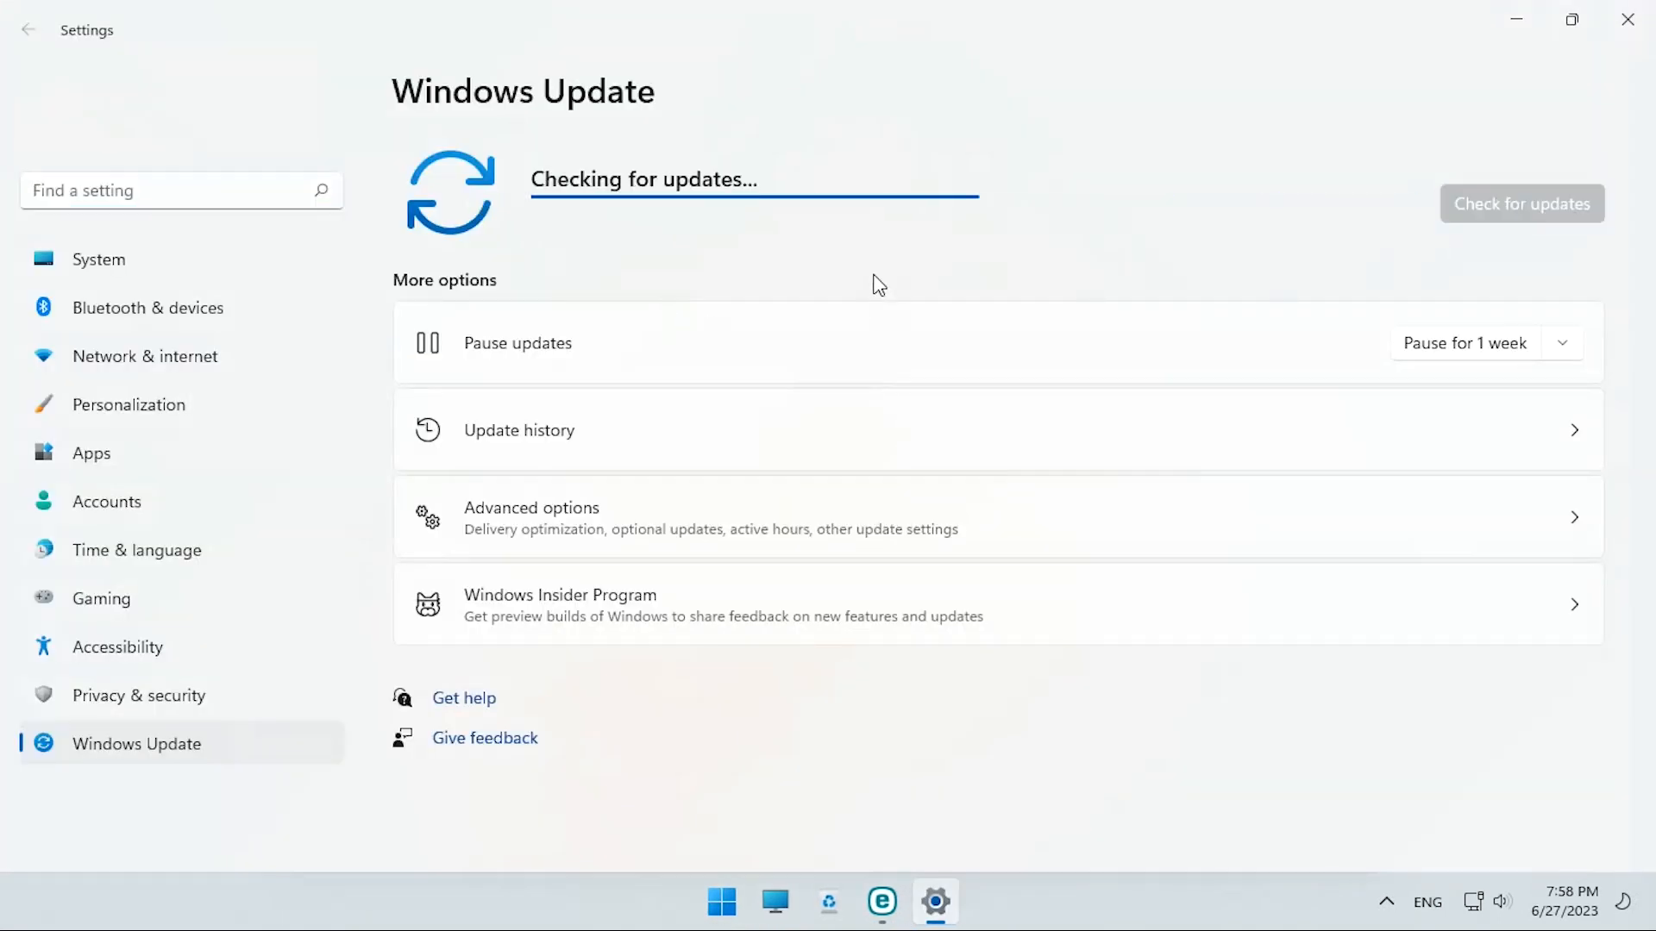
pyautogui.click(1643, 5)
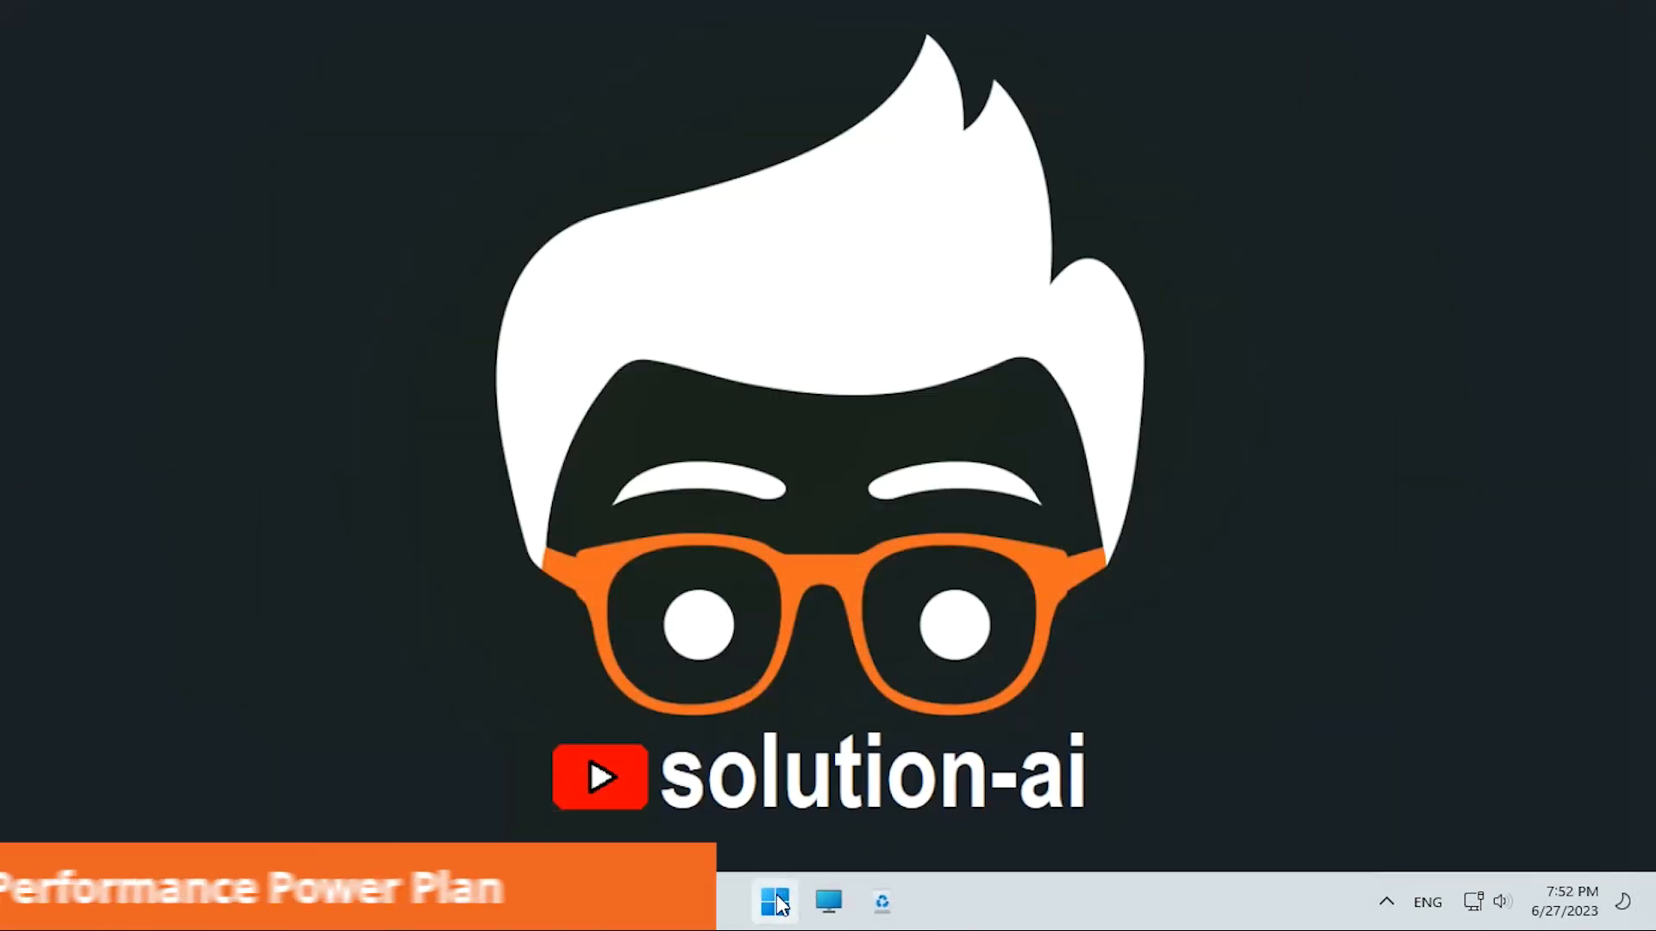
# Activate the High performance power plan in Control Panel's Power Options, and close the window.
pyautogui.click(775, 902)
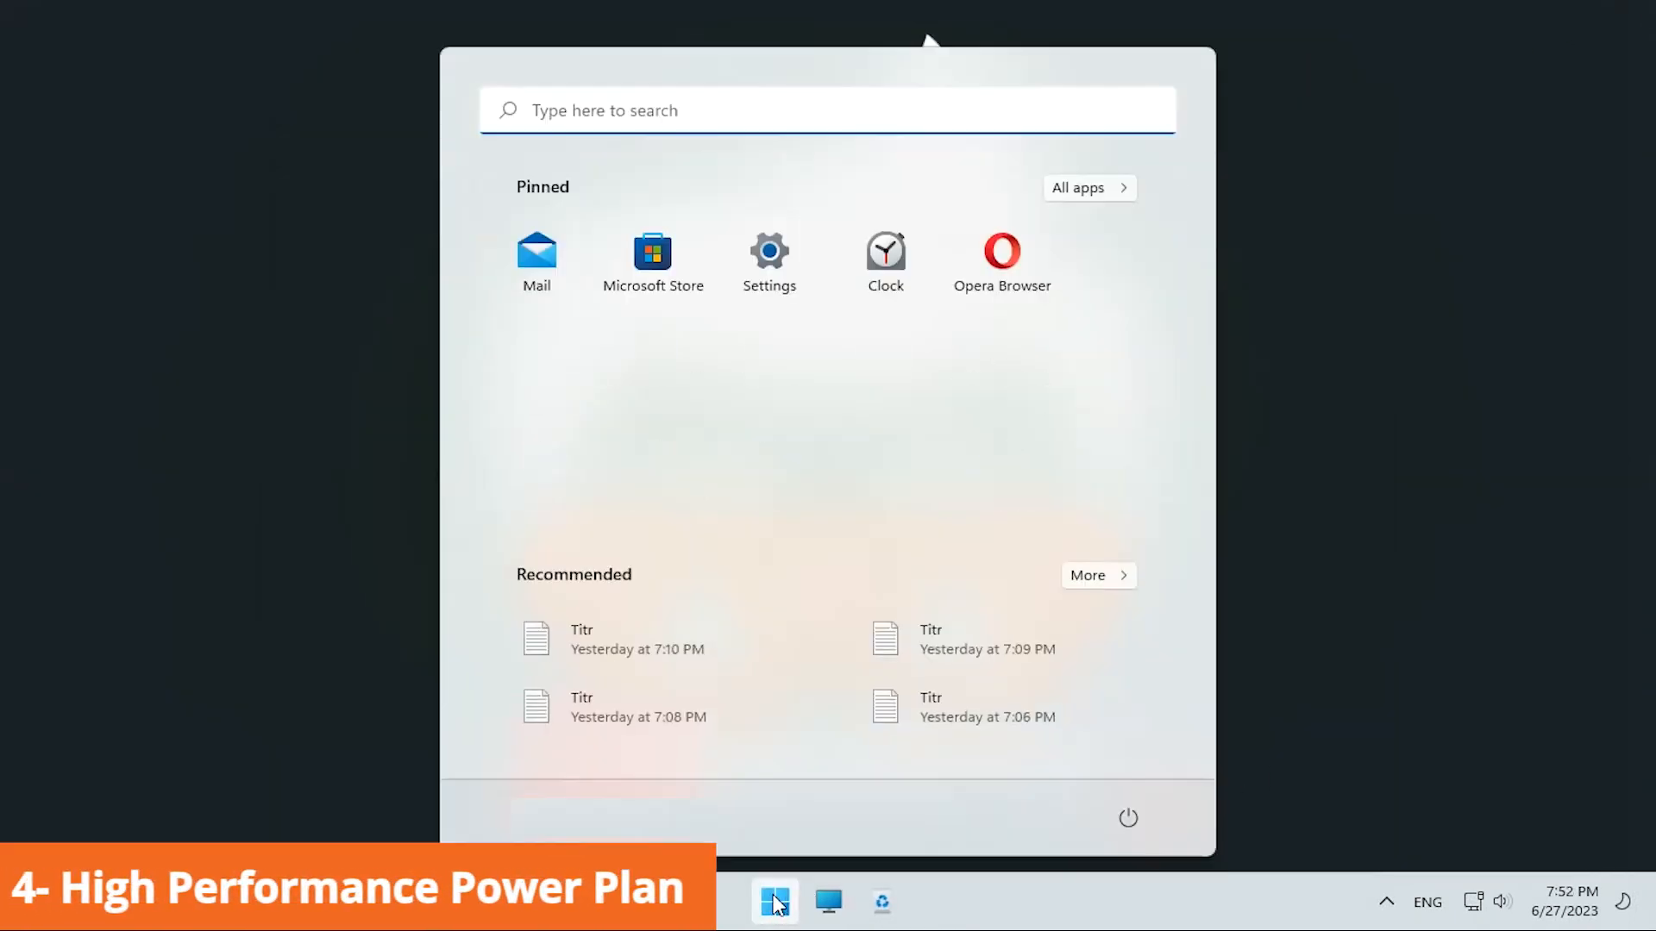
pyautogui.write('con')
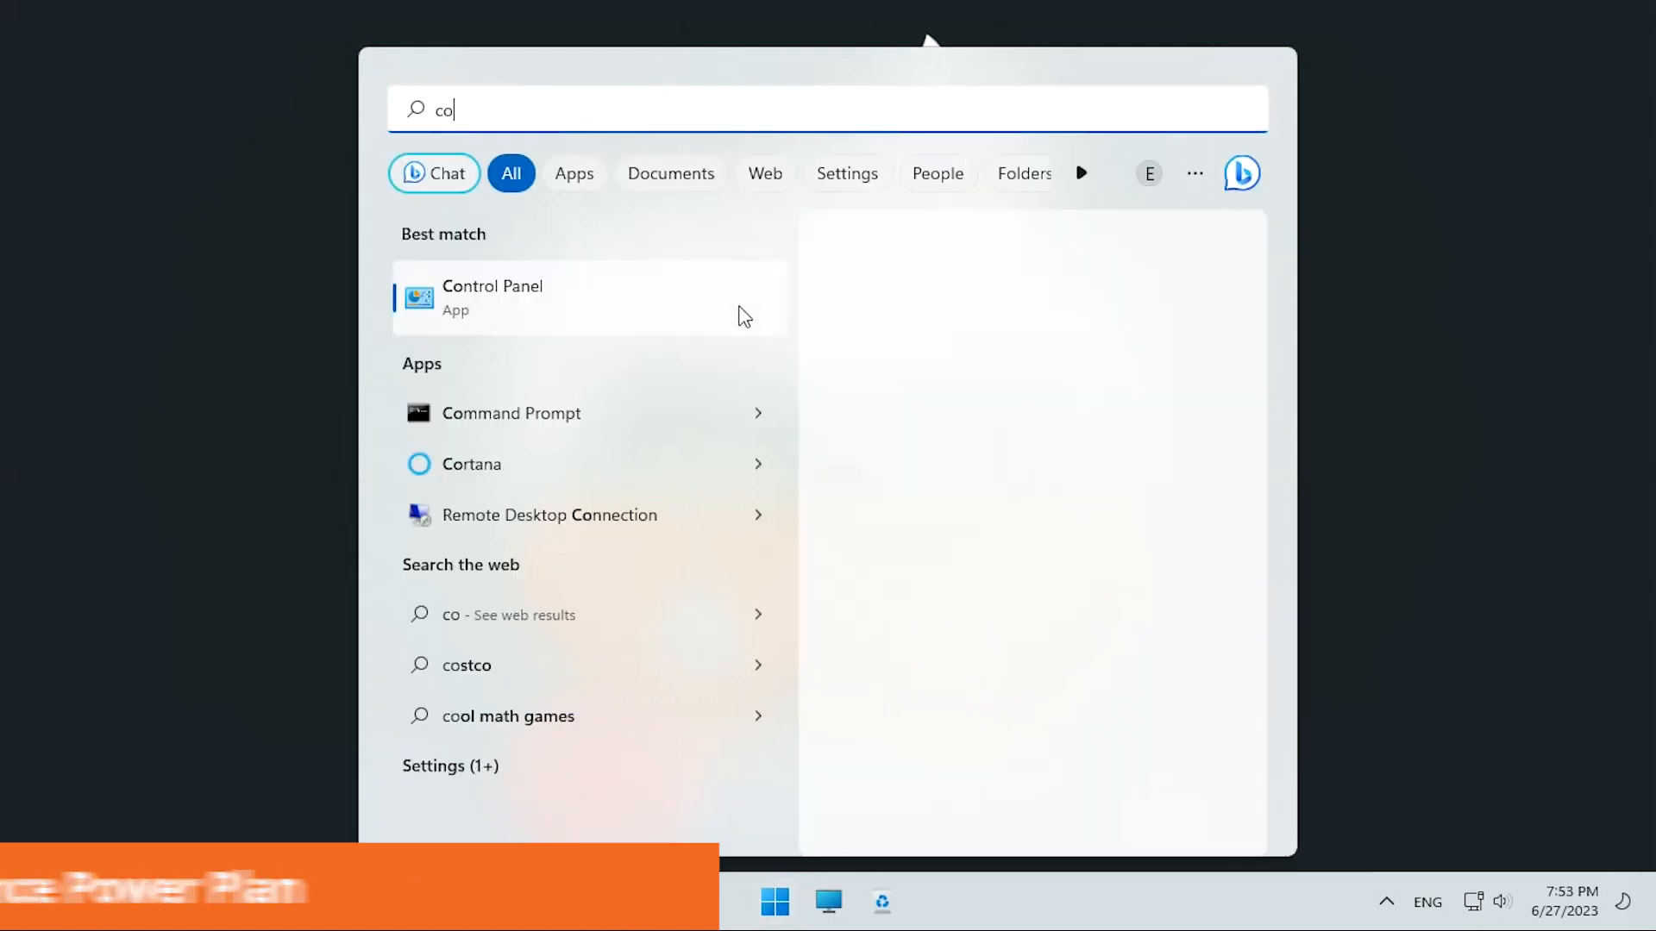
pyautogui.click(700, 303)
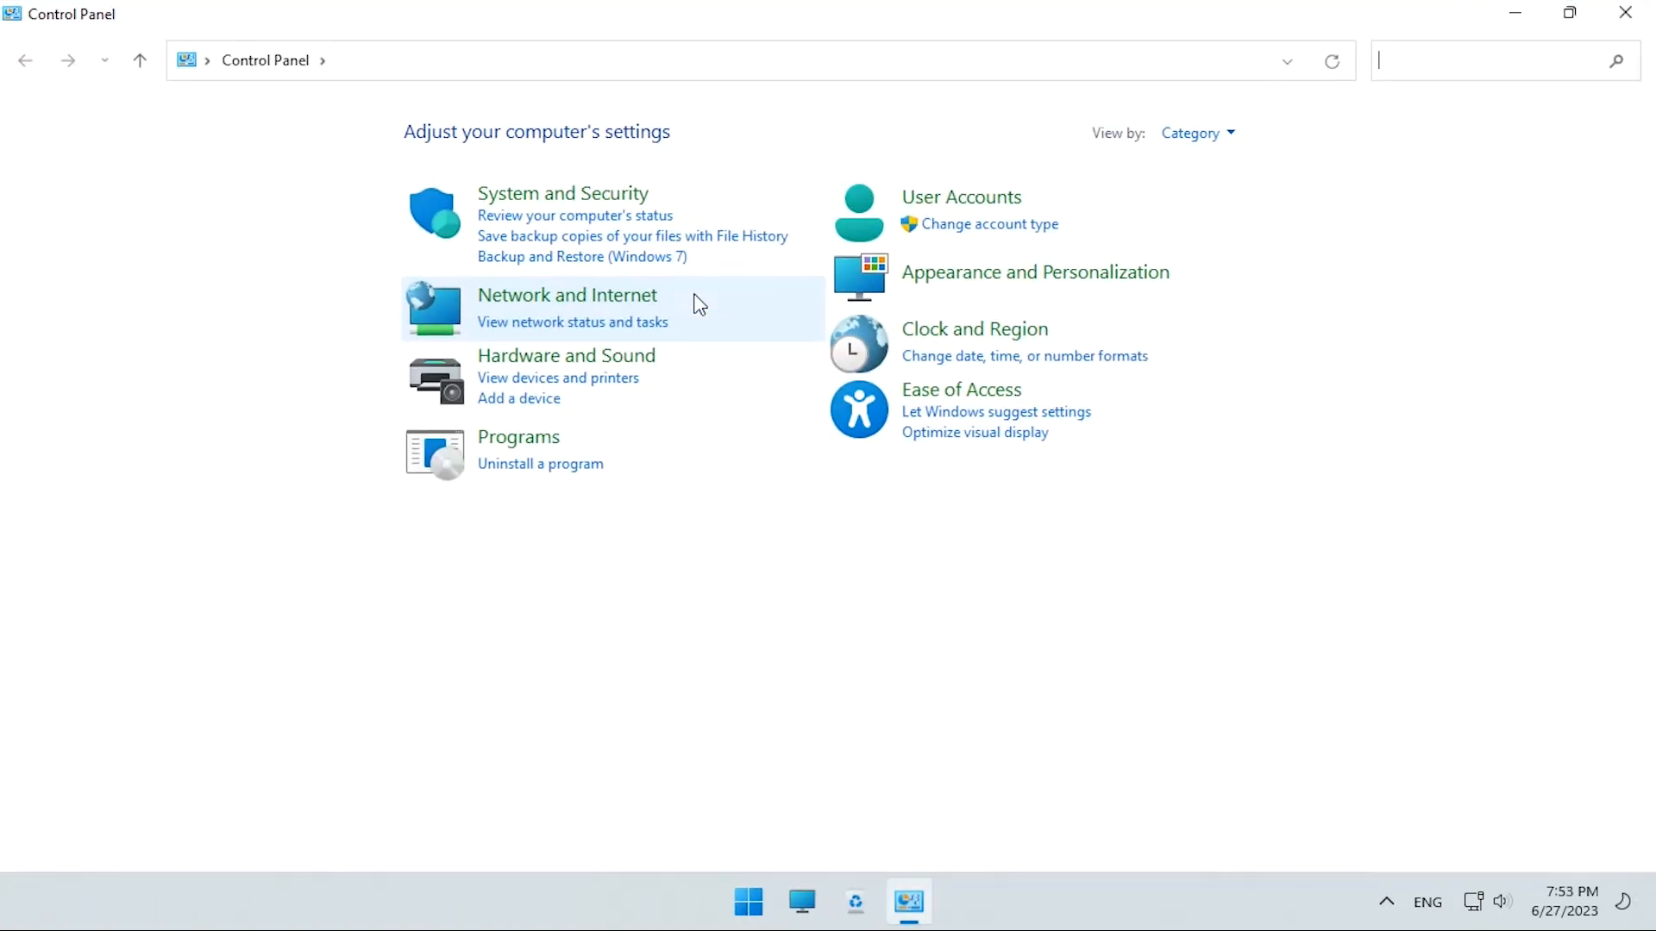
pyautogui.click(556, 369)
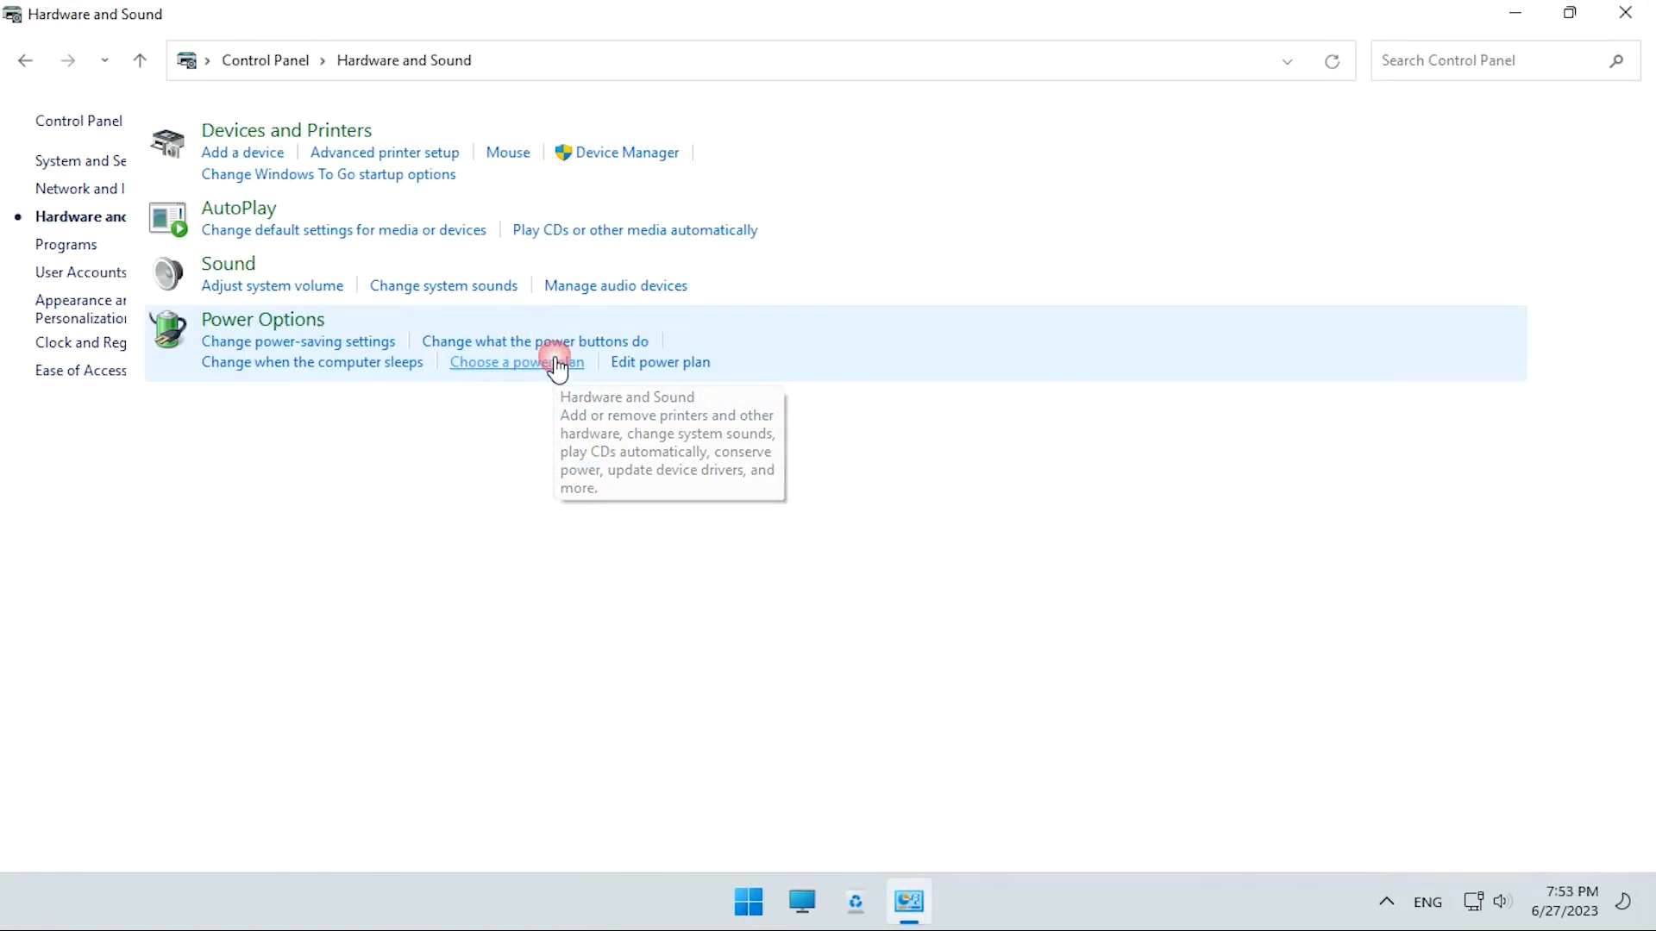
pyautogui.click(406, 322)
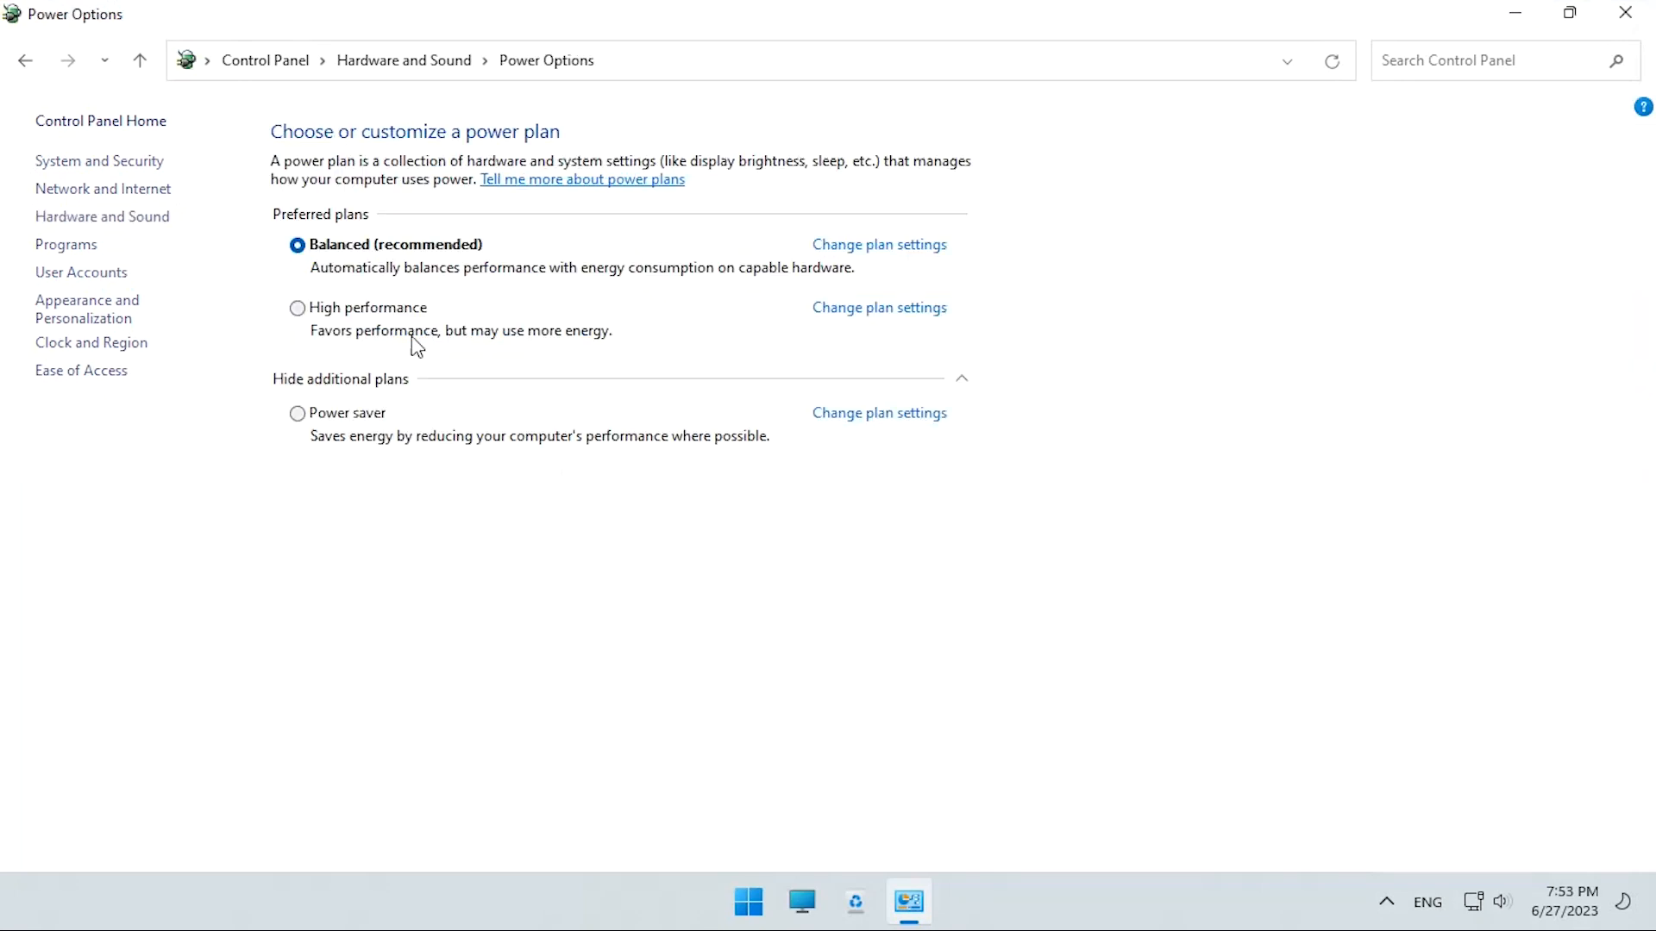
pyautogui.click(301, 316)
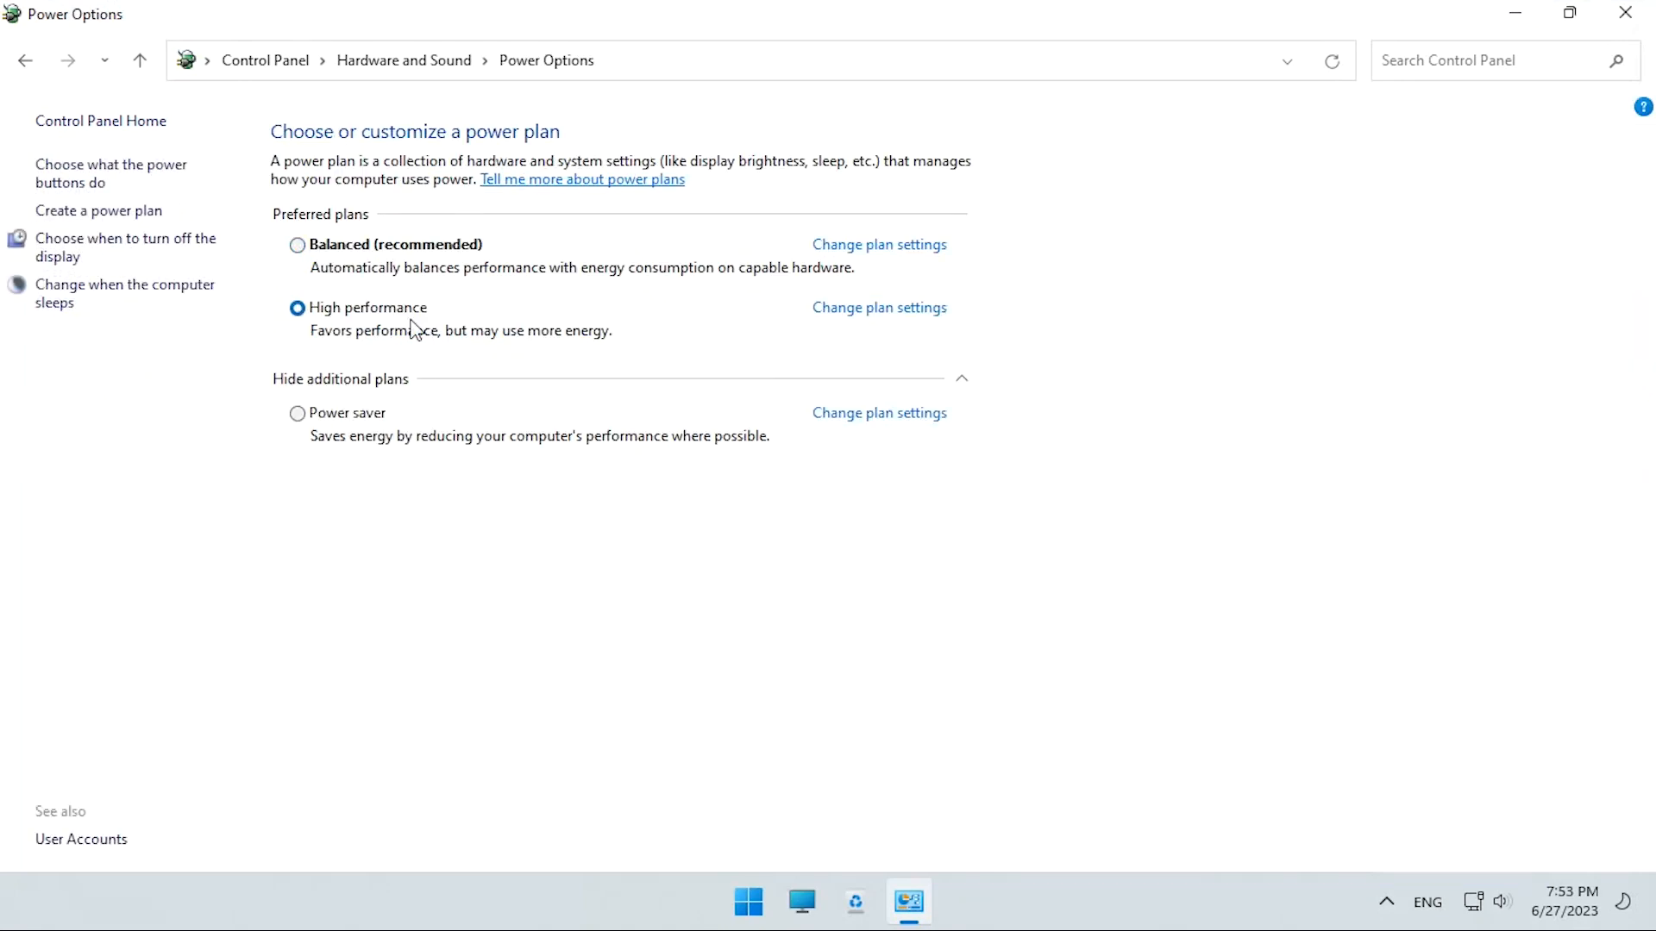
pyautogui.click(1624, 16)
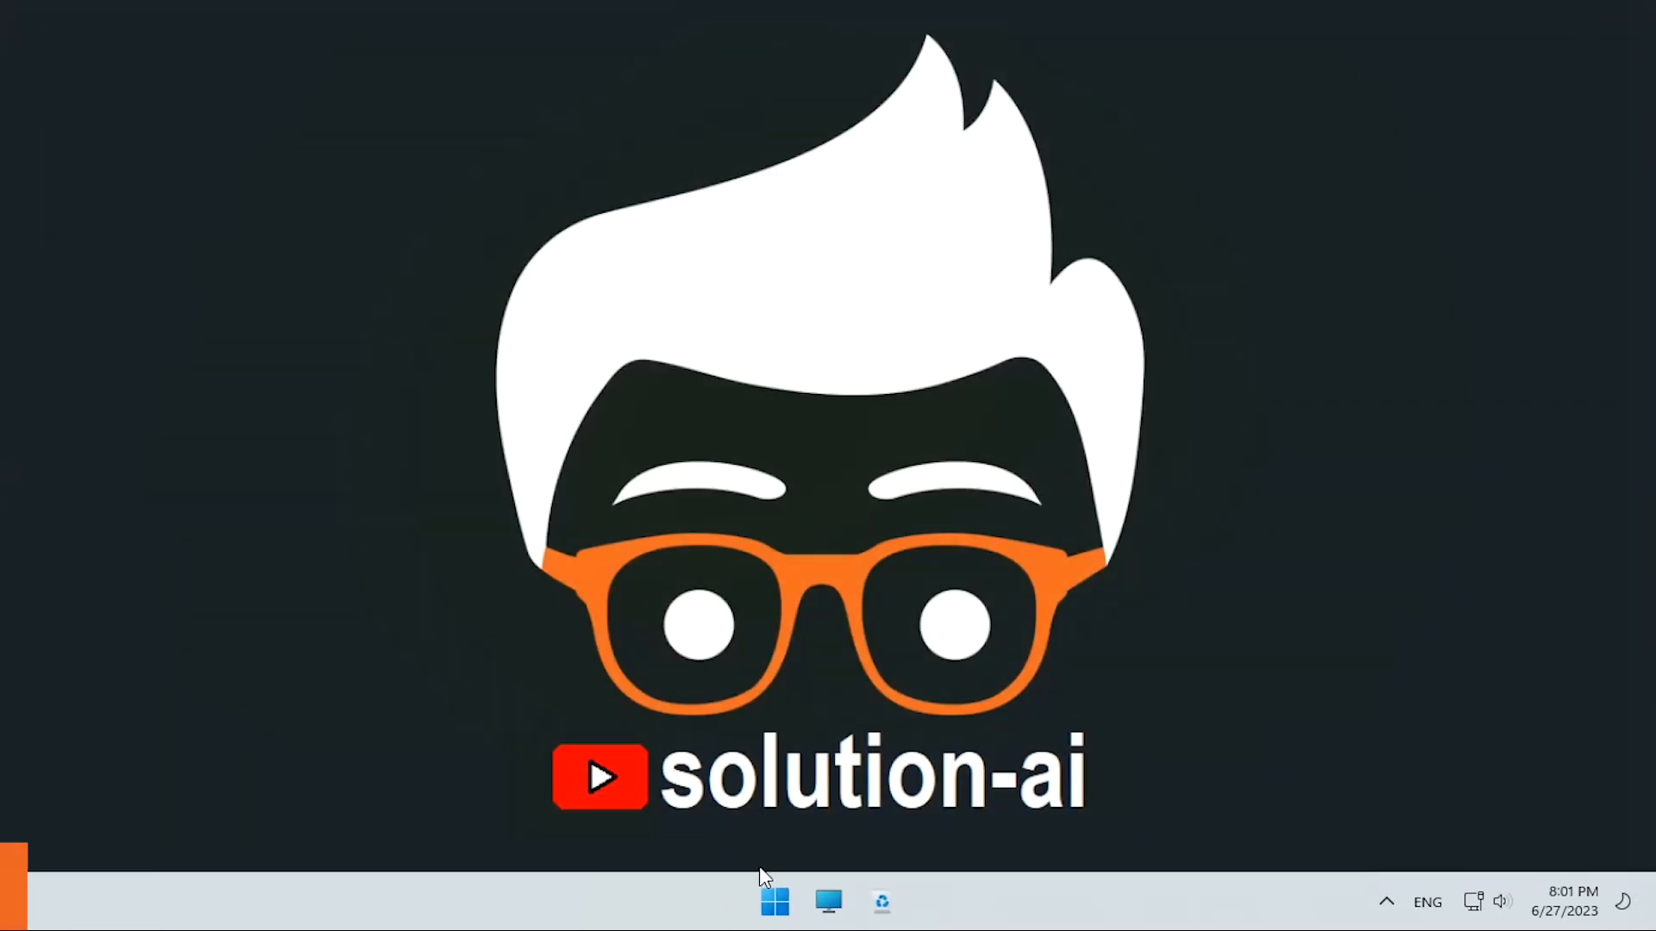
# Analyze and optimize the New Volume (D:) hard disk with Defragment and Optimize Drives.
pyautogui.click(775, 901)
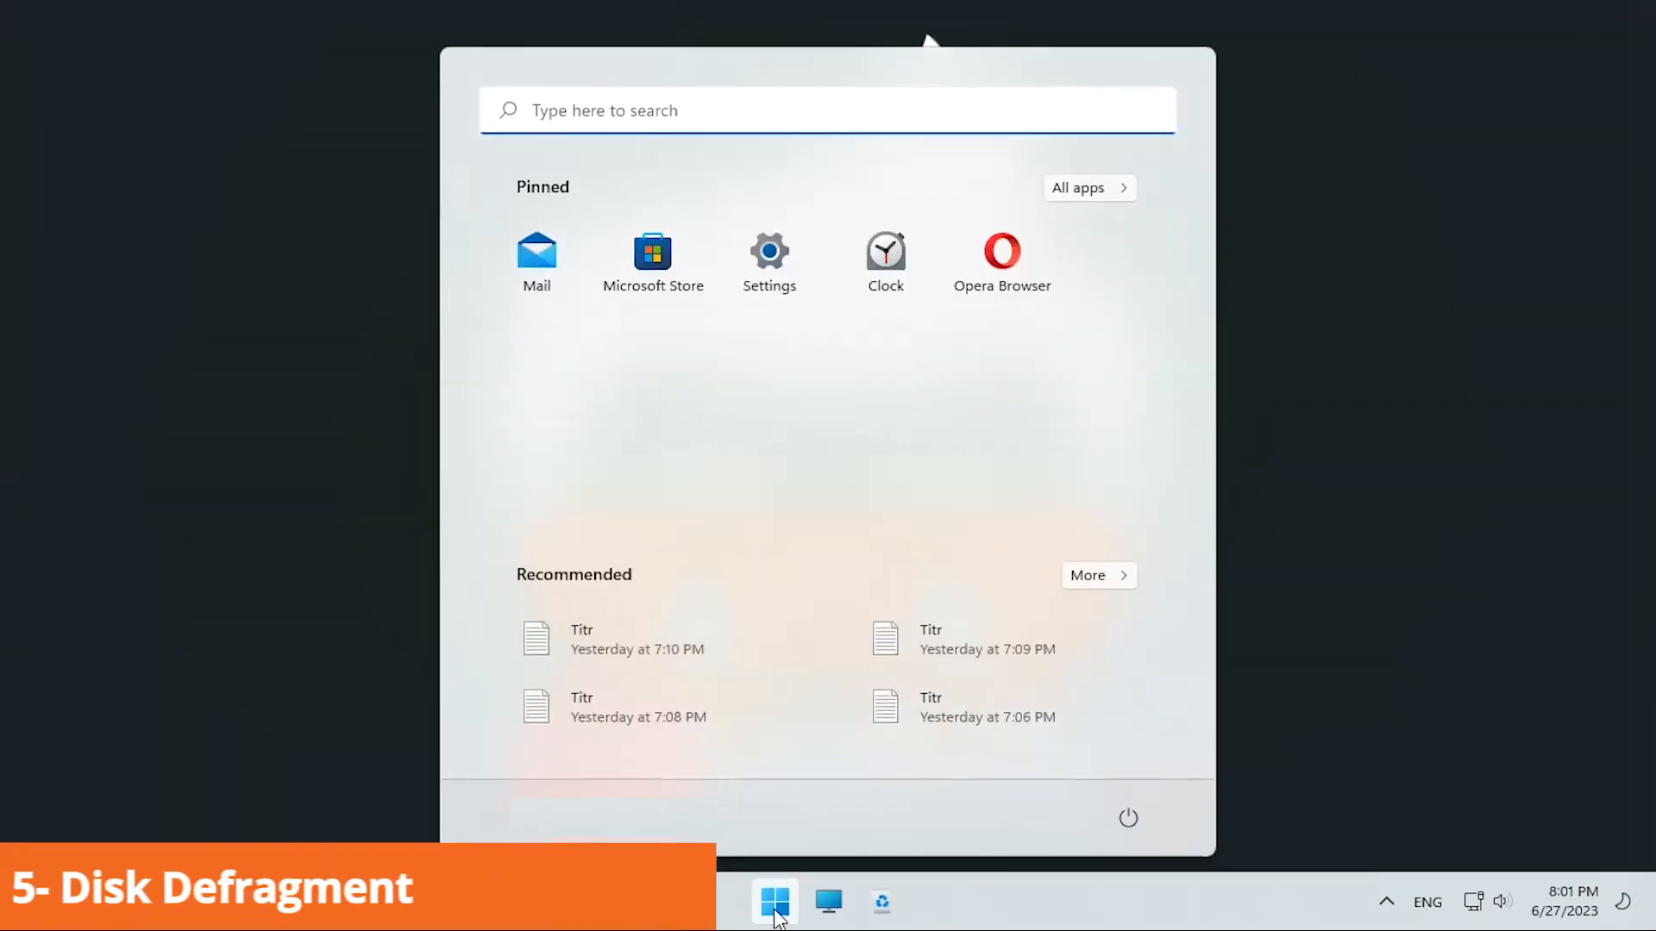
pyautogui.write('def')
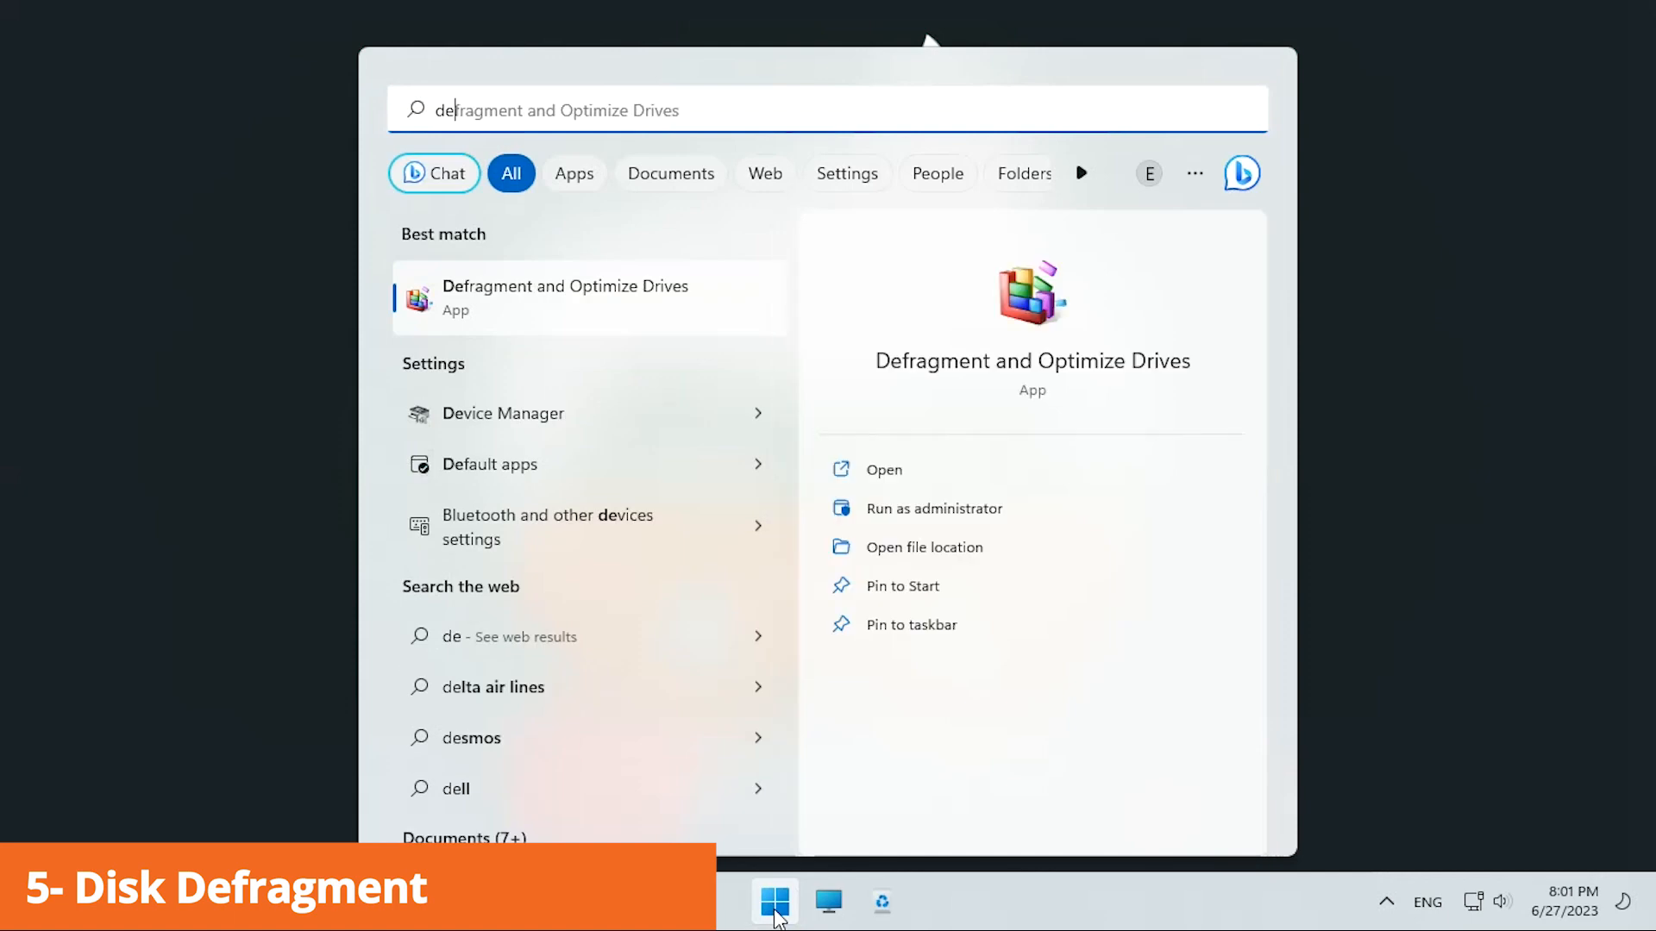
pyautogui.click(638, 320)
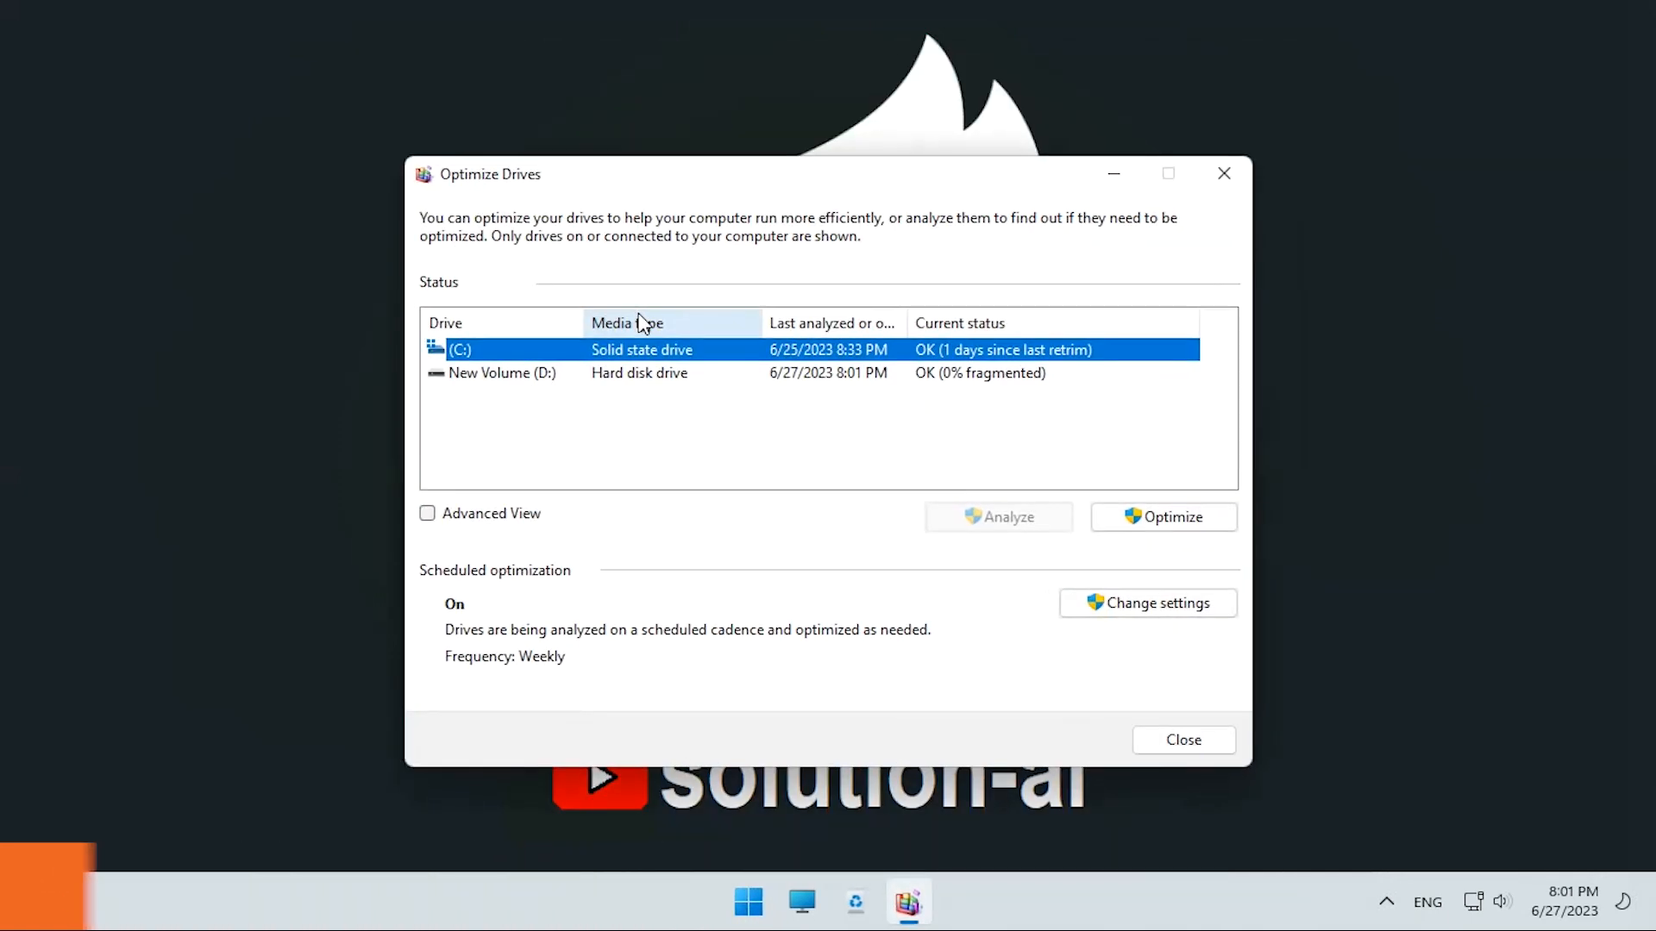
pyautogui.click(607, 375)
pyautogui.click(1019, 519)
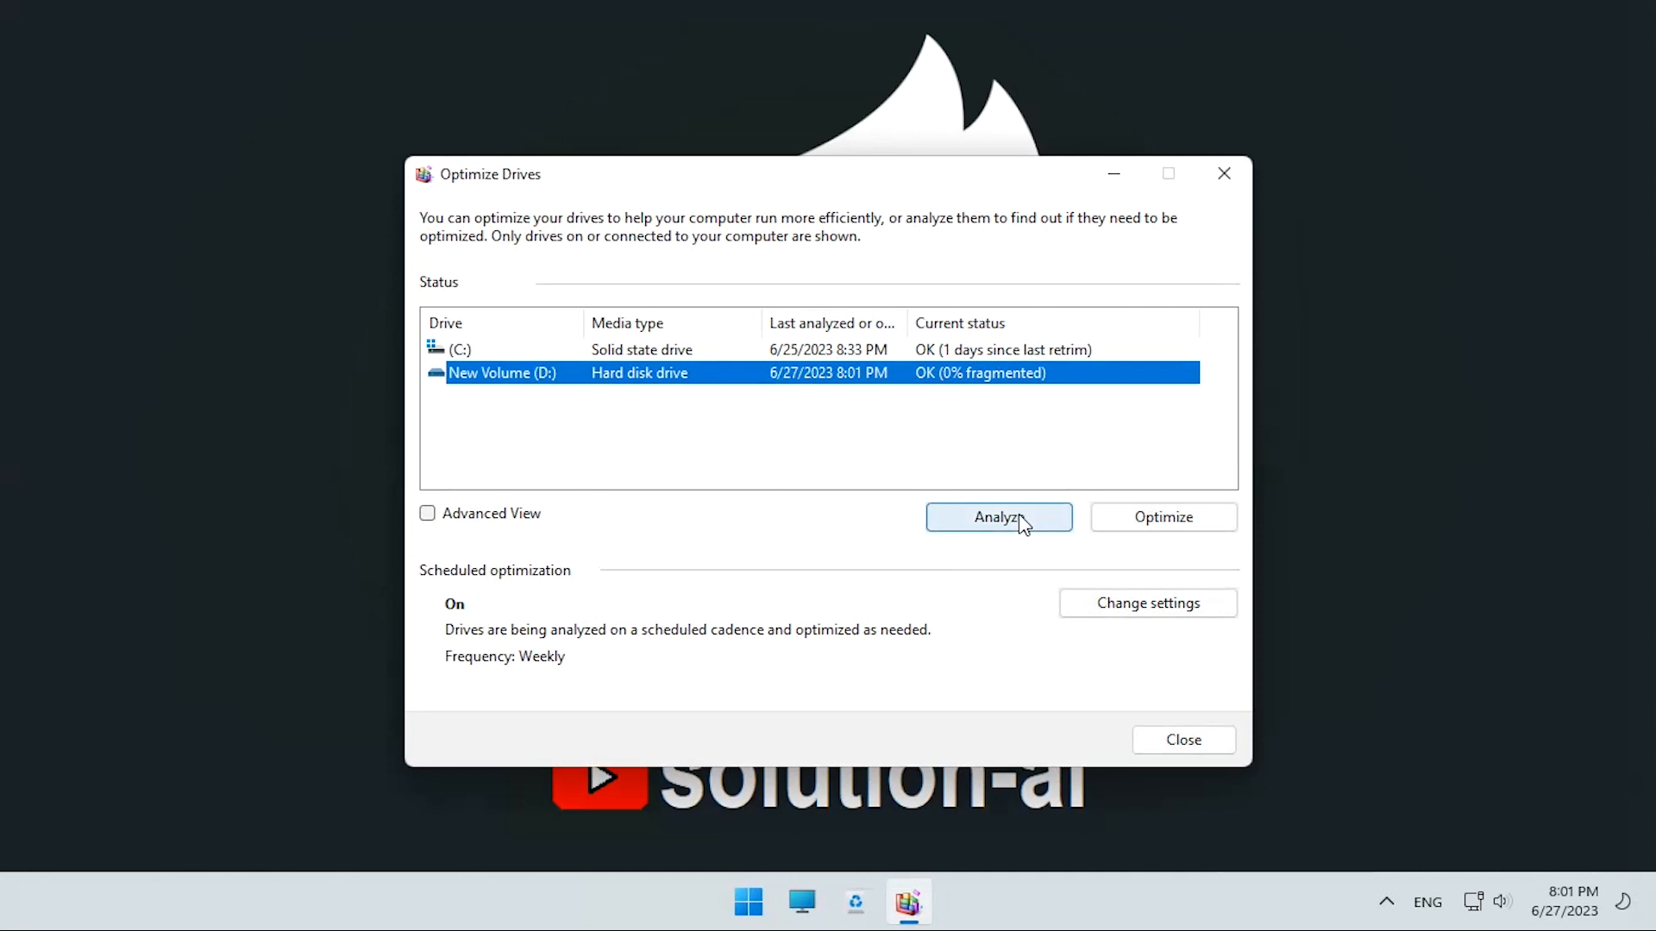
pyautogui.click(1158, 522)
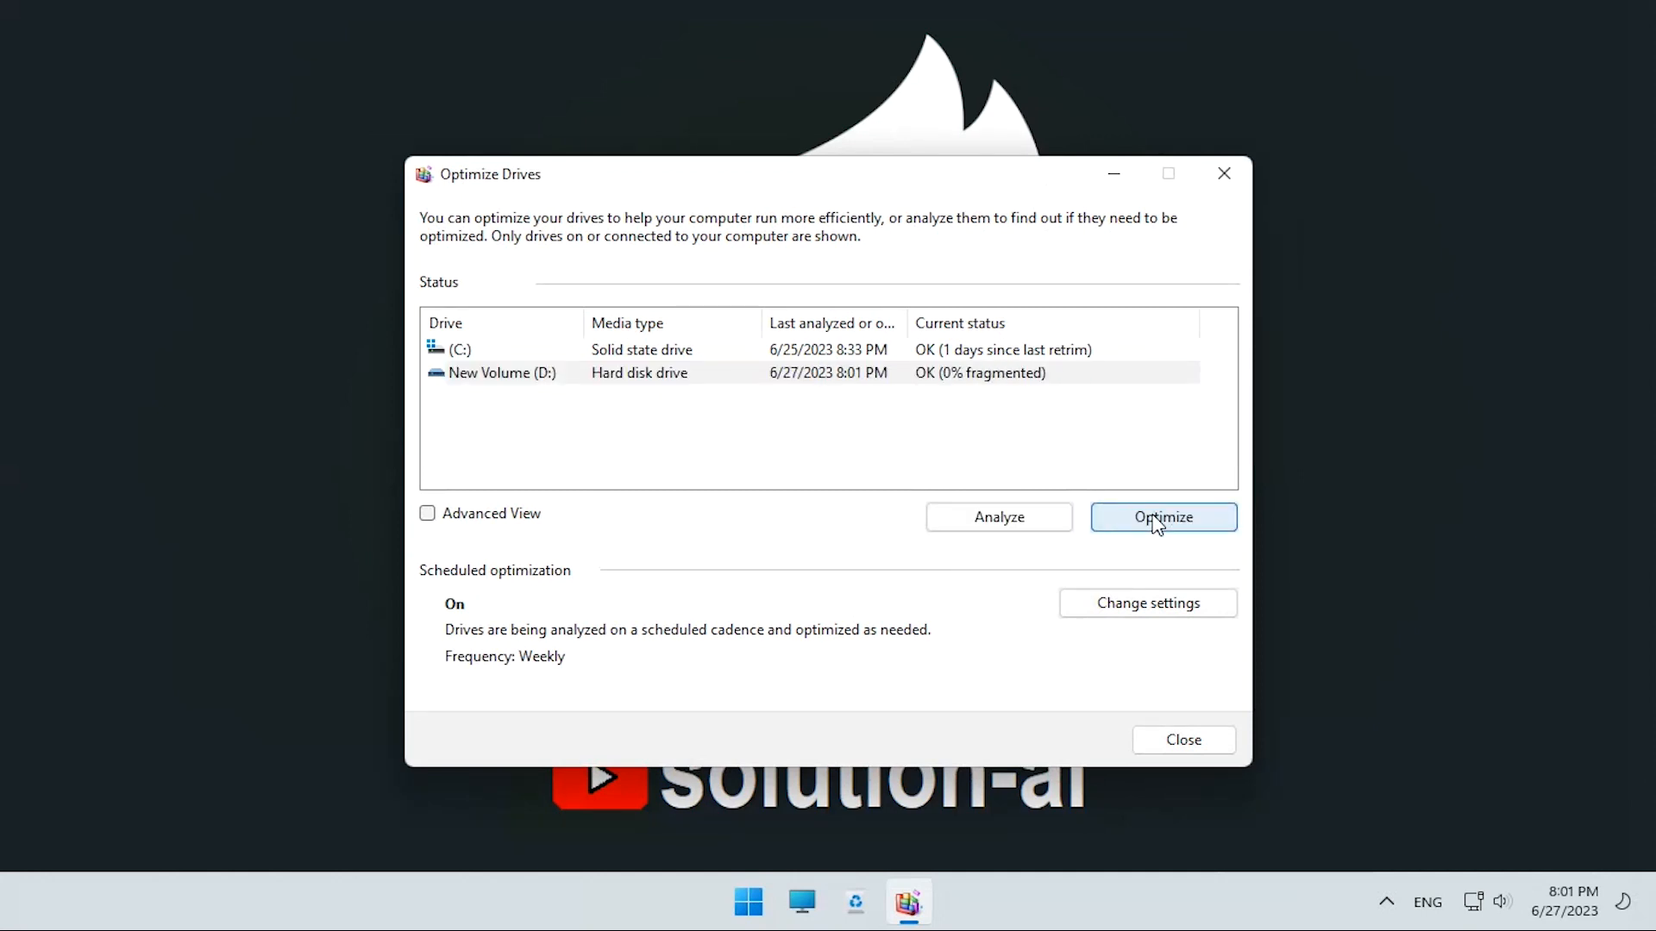
# Review the drive optimization schedule settings, leave them without changes, and close Optimize Drives.
pyautogui.click(1160, 607)
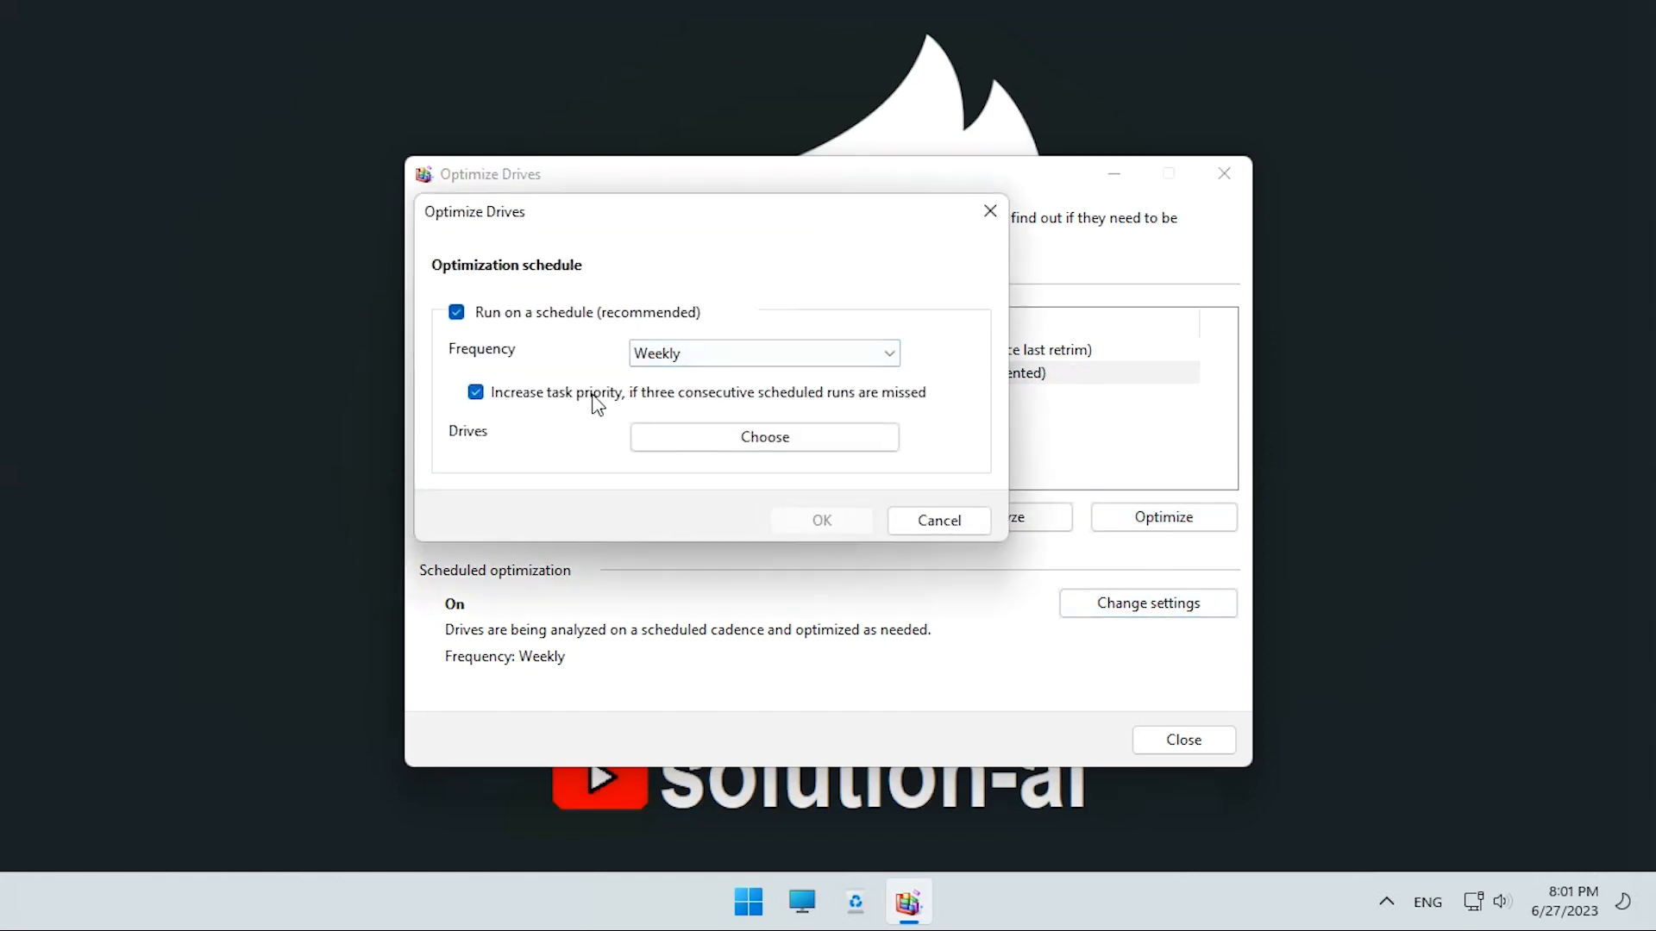
pyautogui.click(986, 215)
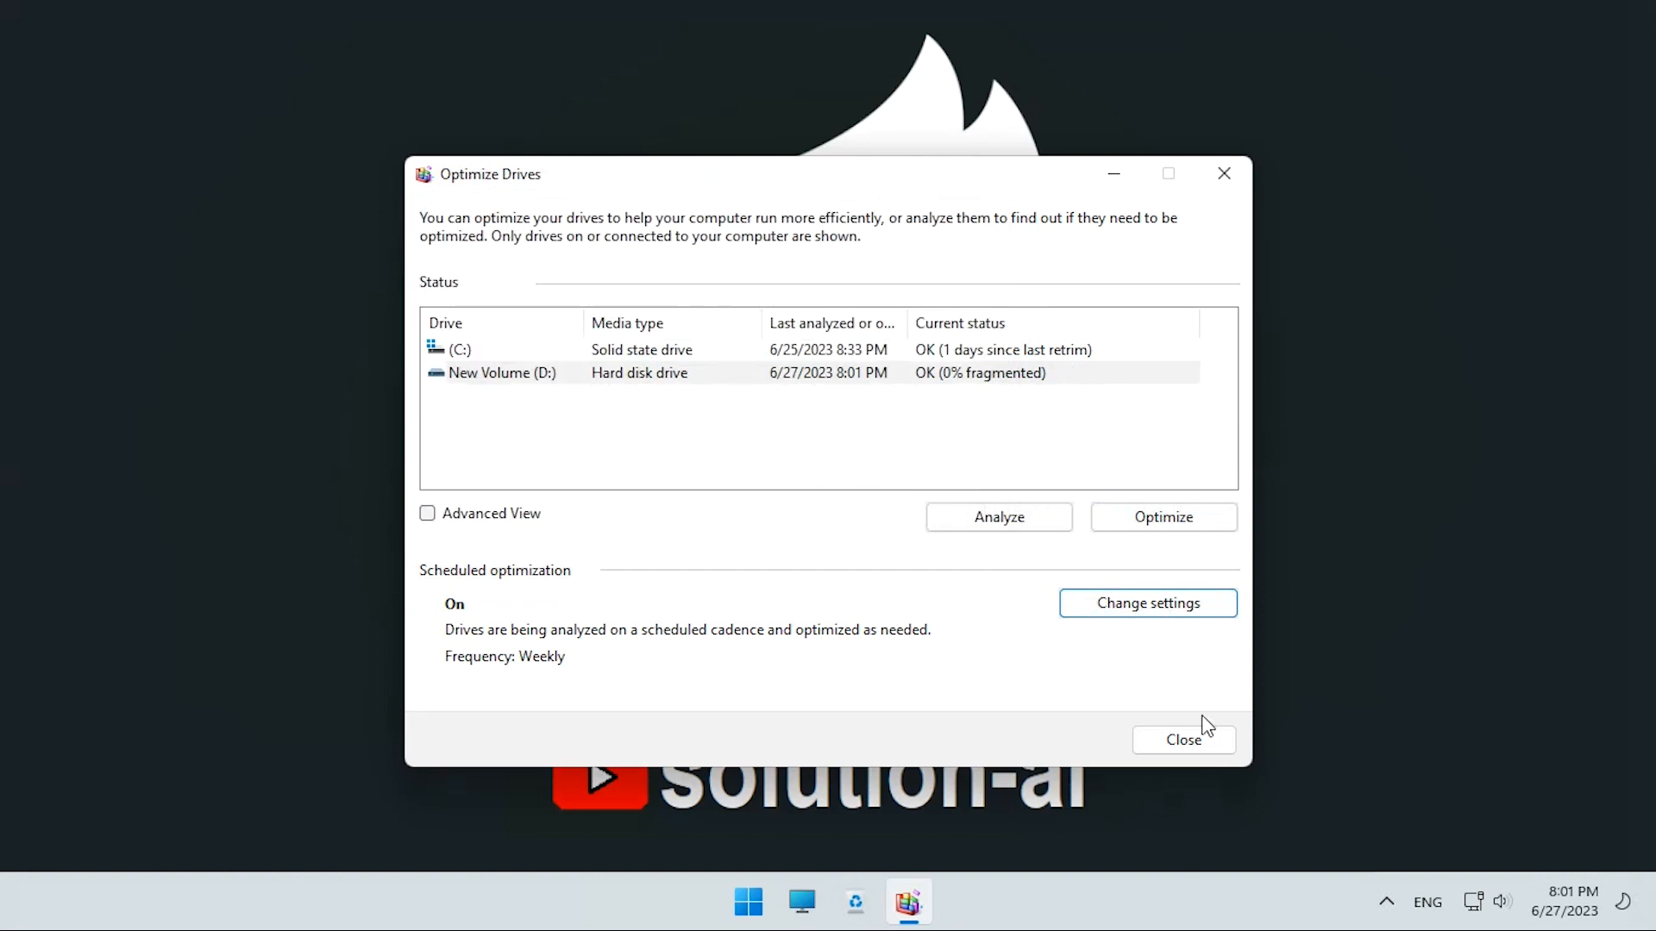
pyautogui.click(1184, 844)
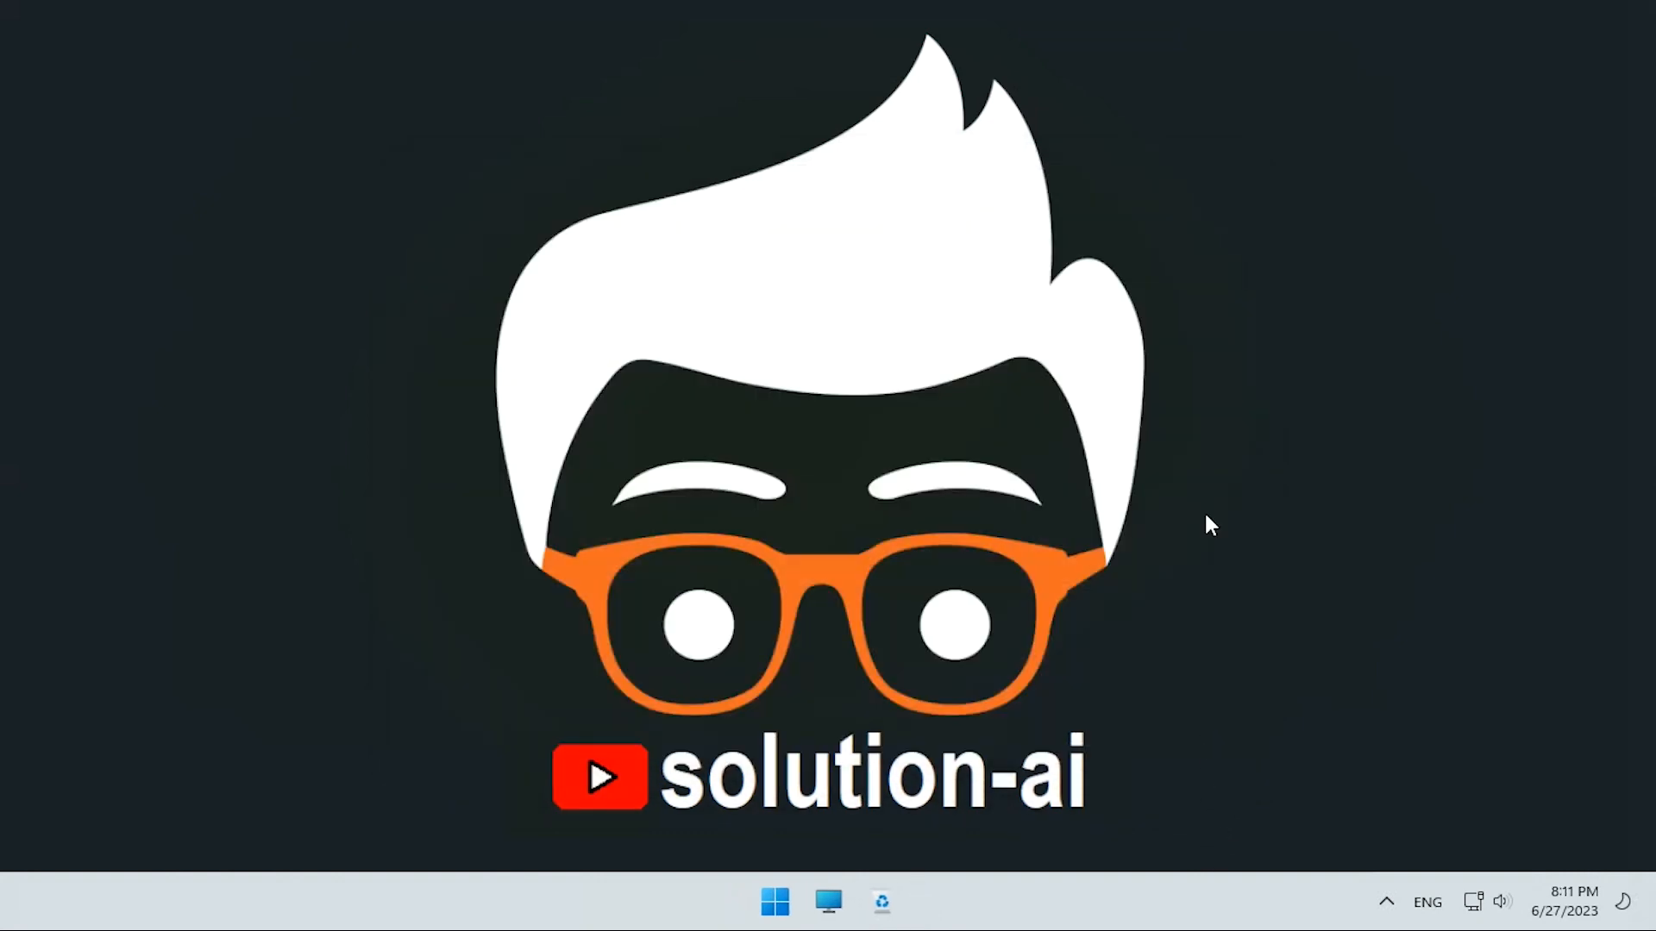
# Check the memory usage in Task Manager's performance view, enlarged to full screen, and close Task Manager.
pyautogui.hotkey('ctrl', 'shift', 'Escape')
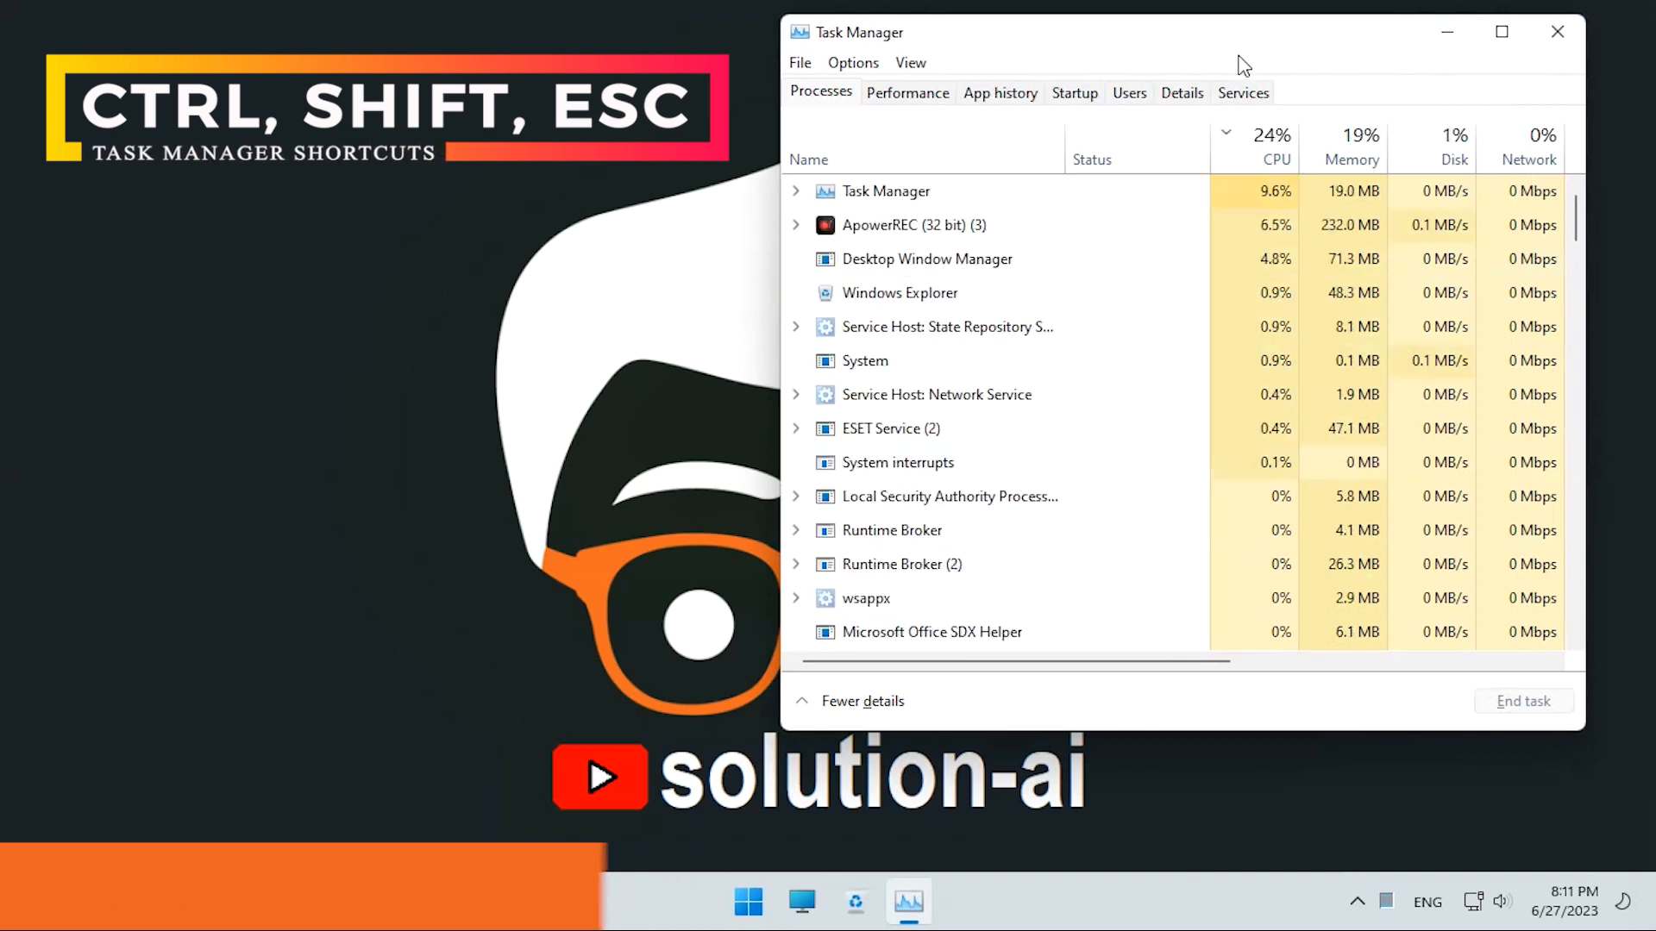
pyautogui.click(913, 96)
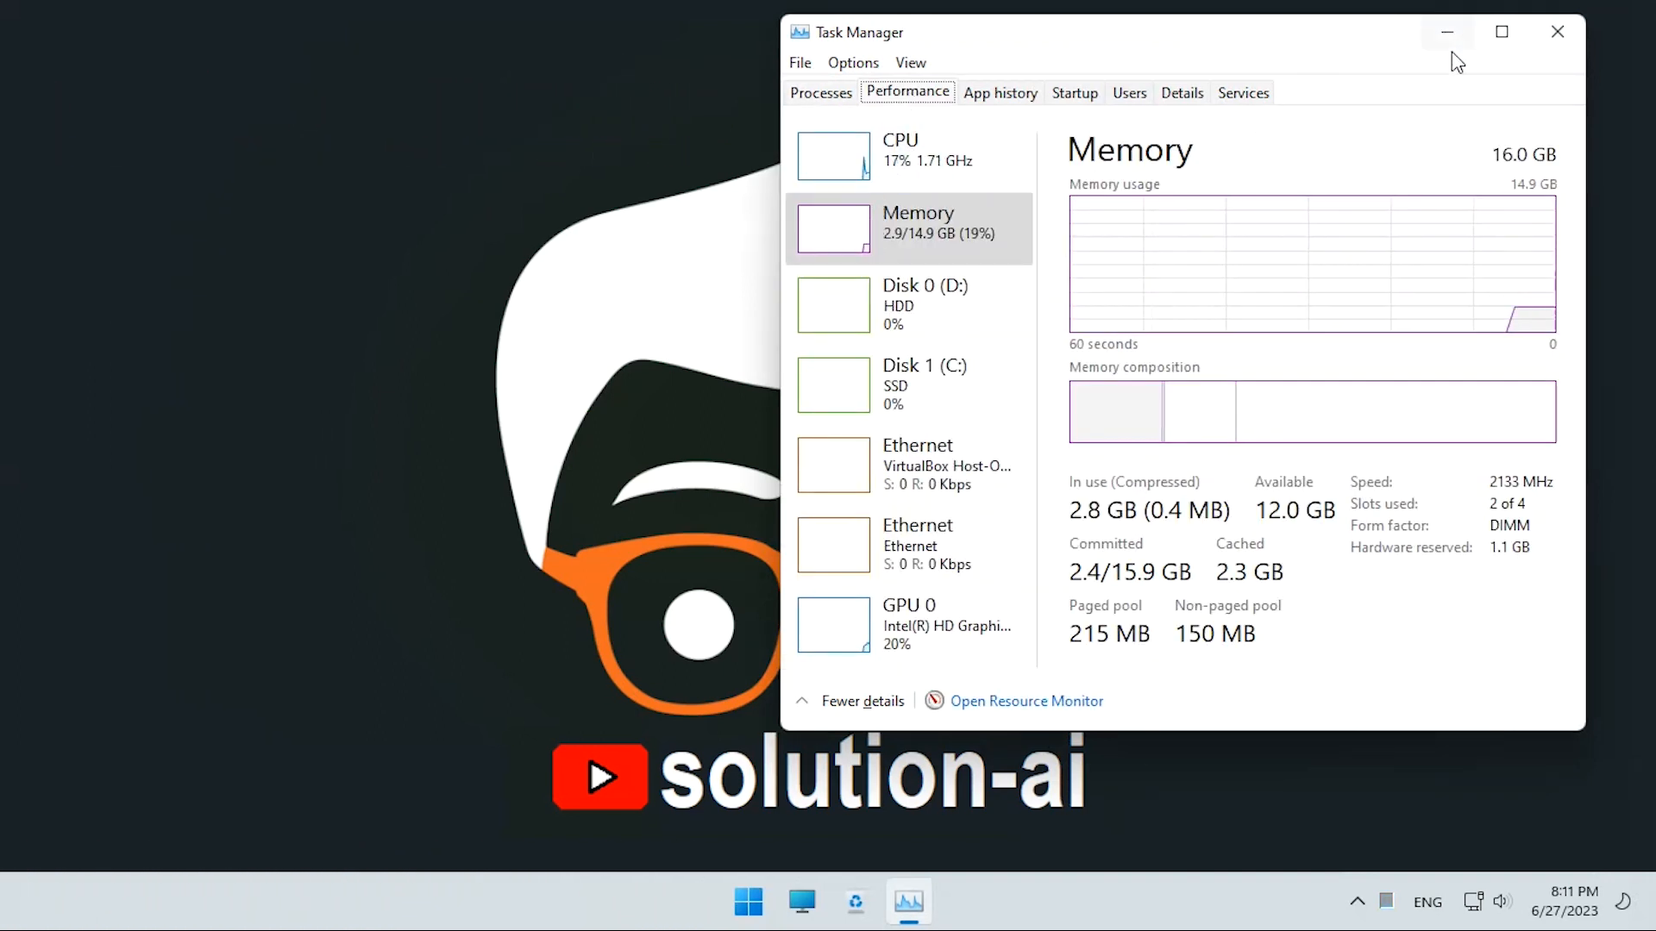
pyautogui.click(1502, 33)
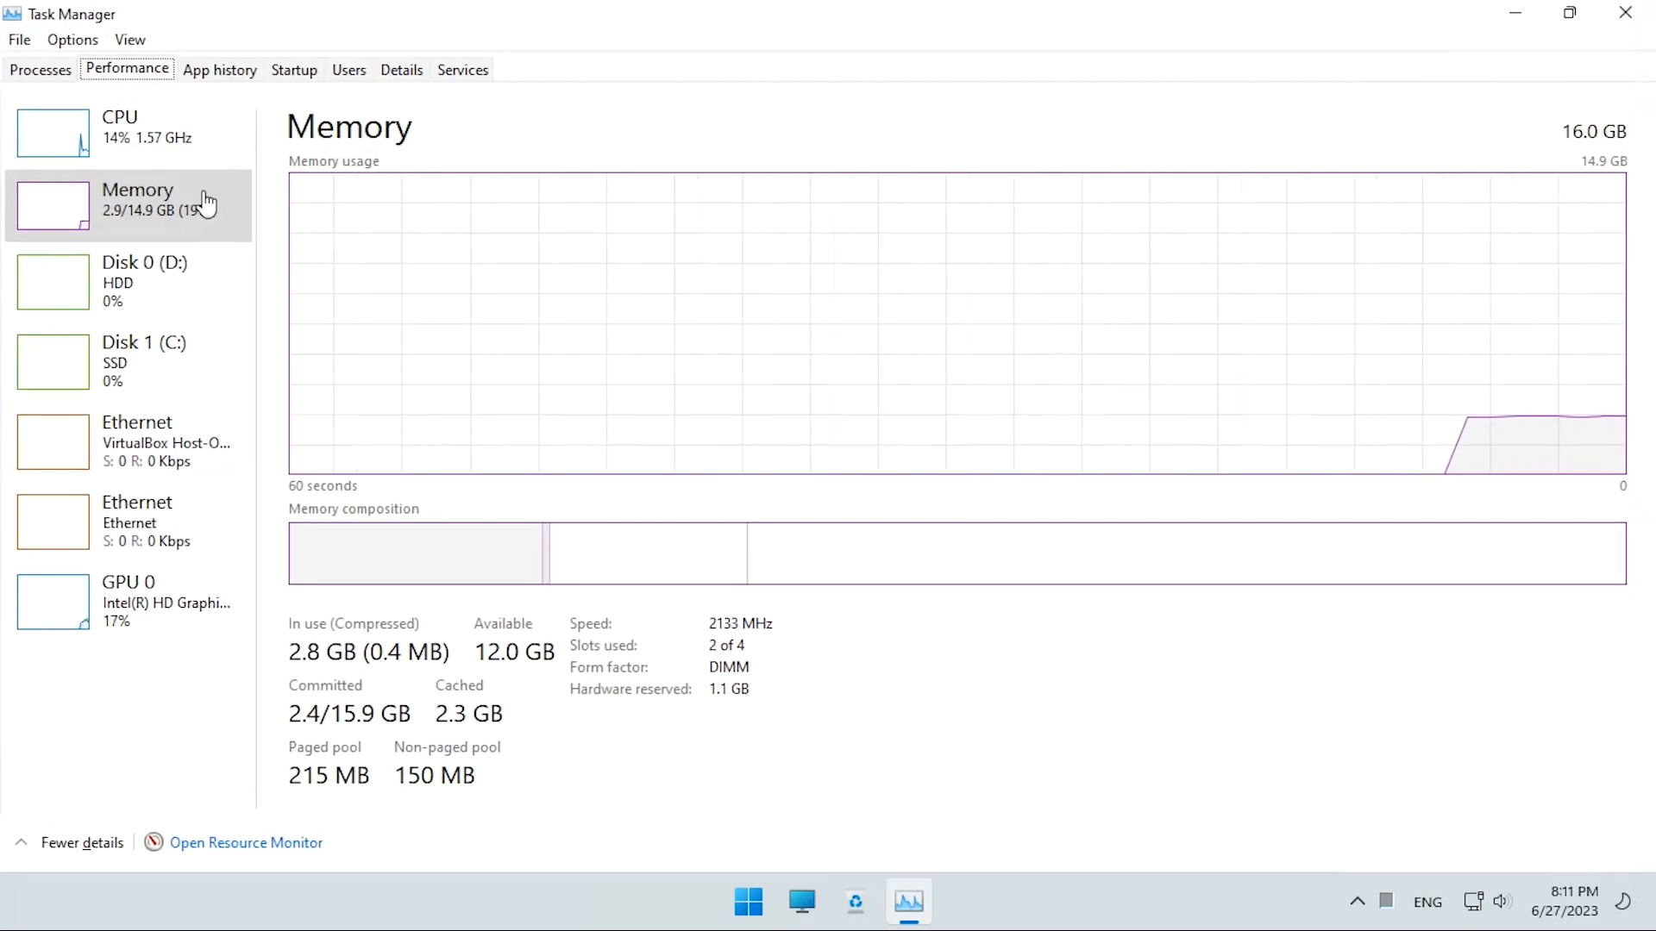
pyautogui.click(100, 223)
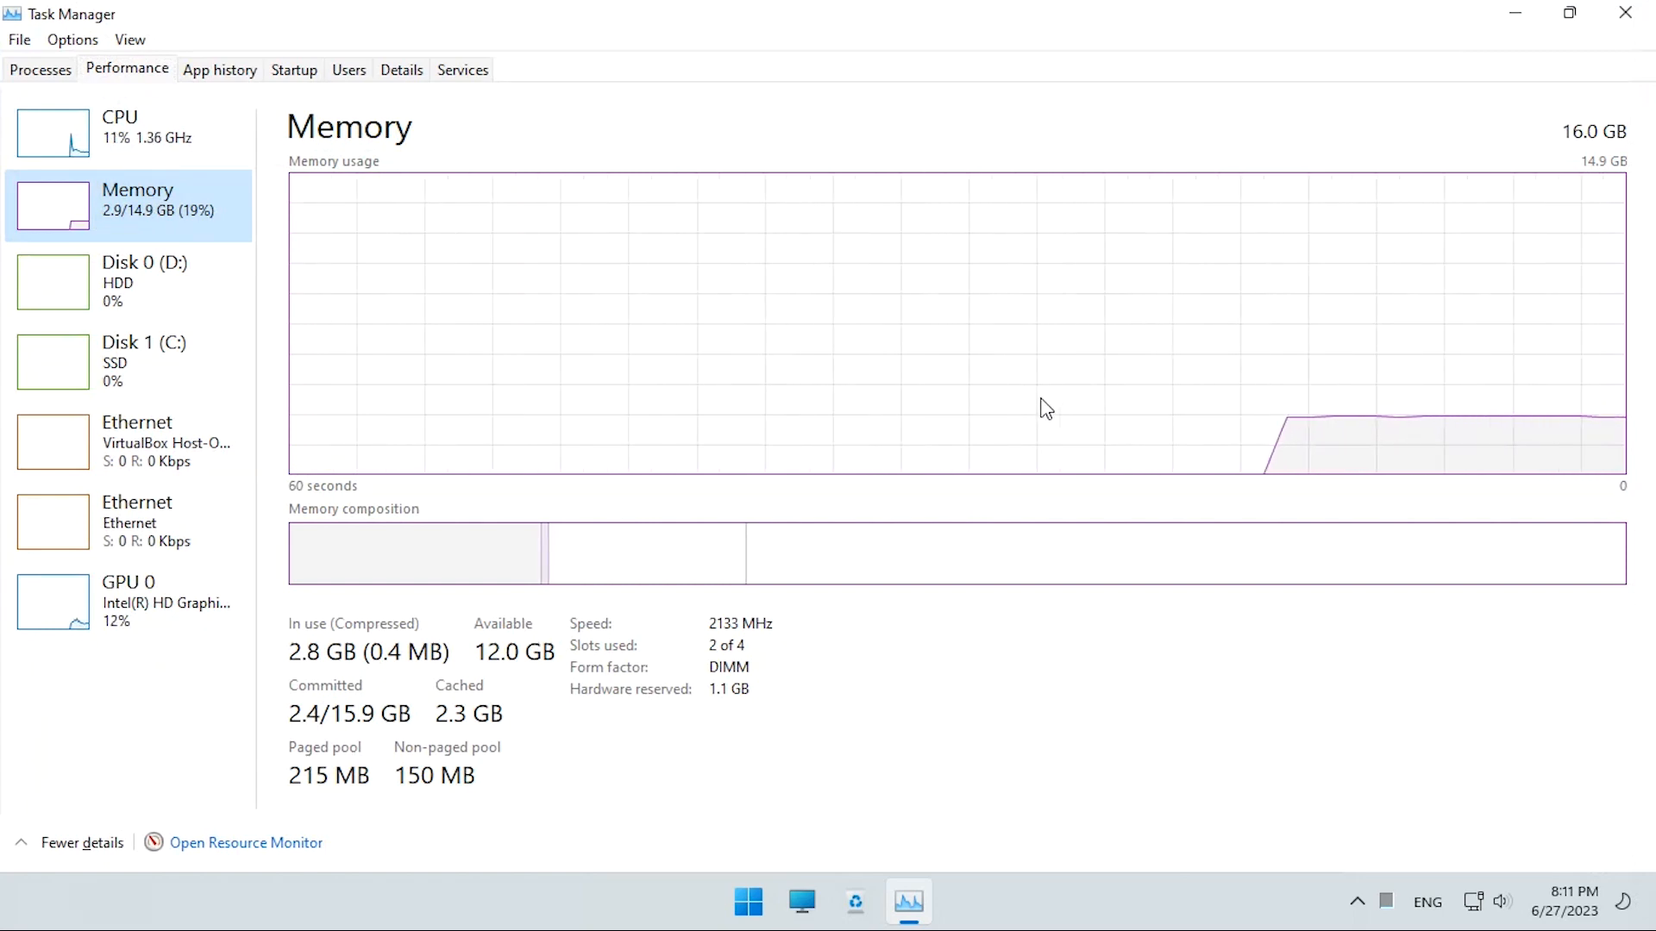
pyautogui.click(1626, 12)
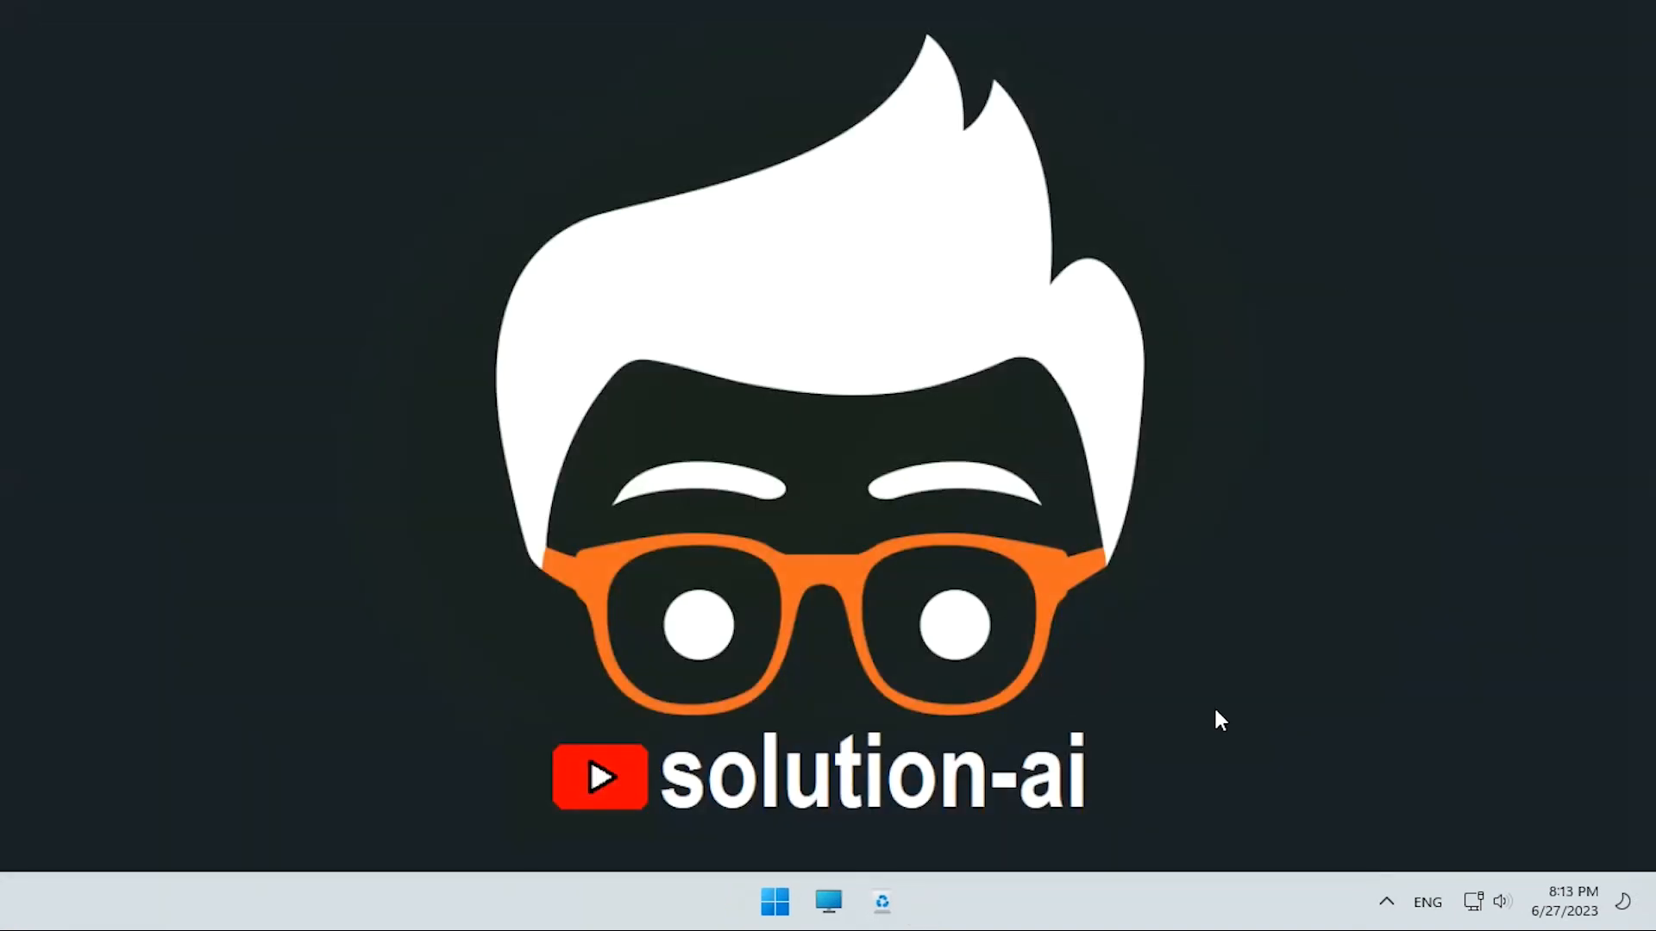
# Disable Cortana as a startup program in Task Manager, and close Task Manager.
pyautogui.hotkey('ctrl', 'shift', 'Escape')
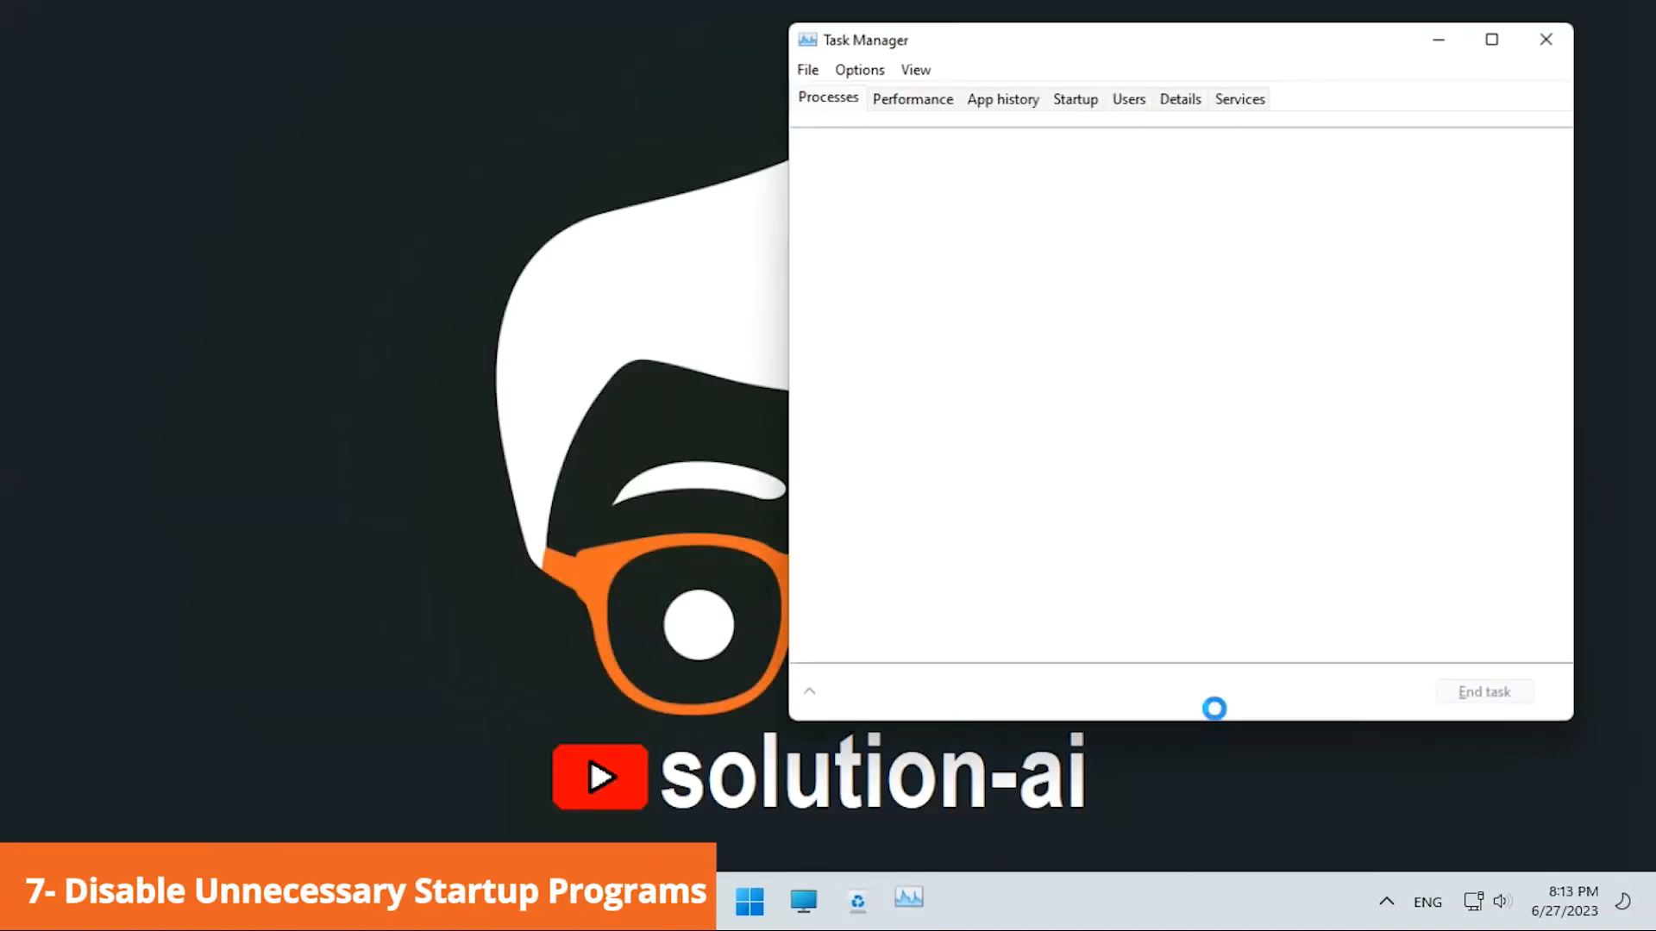
pyautogui.click(1076, 97)
pyautogui.click(1501, 38)
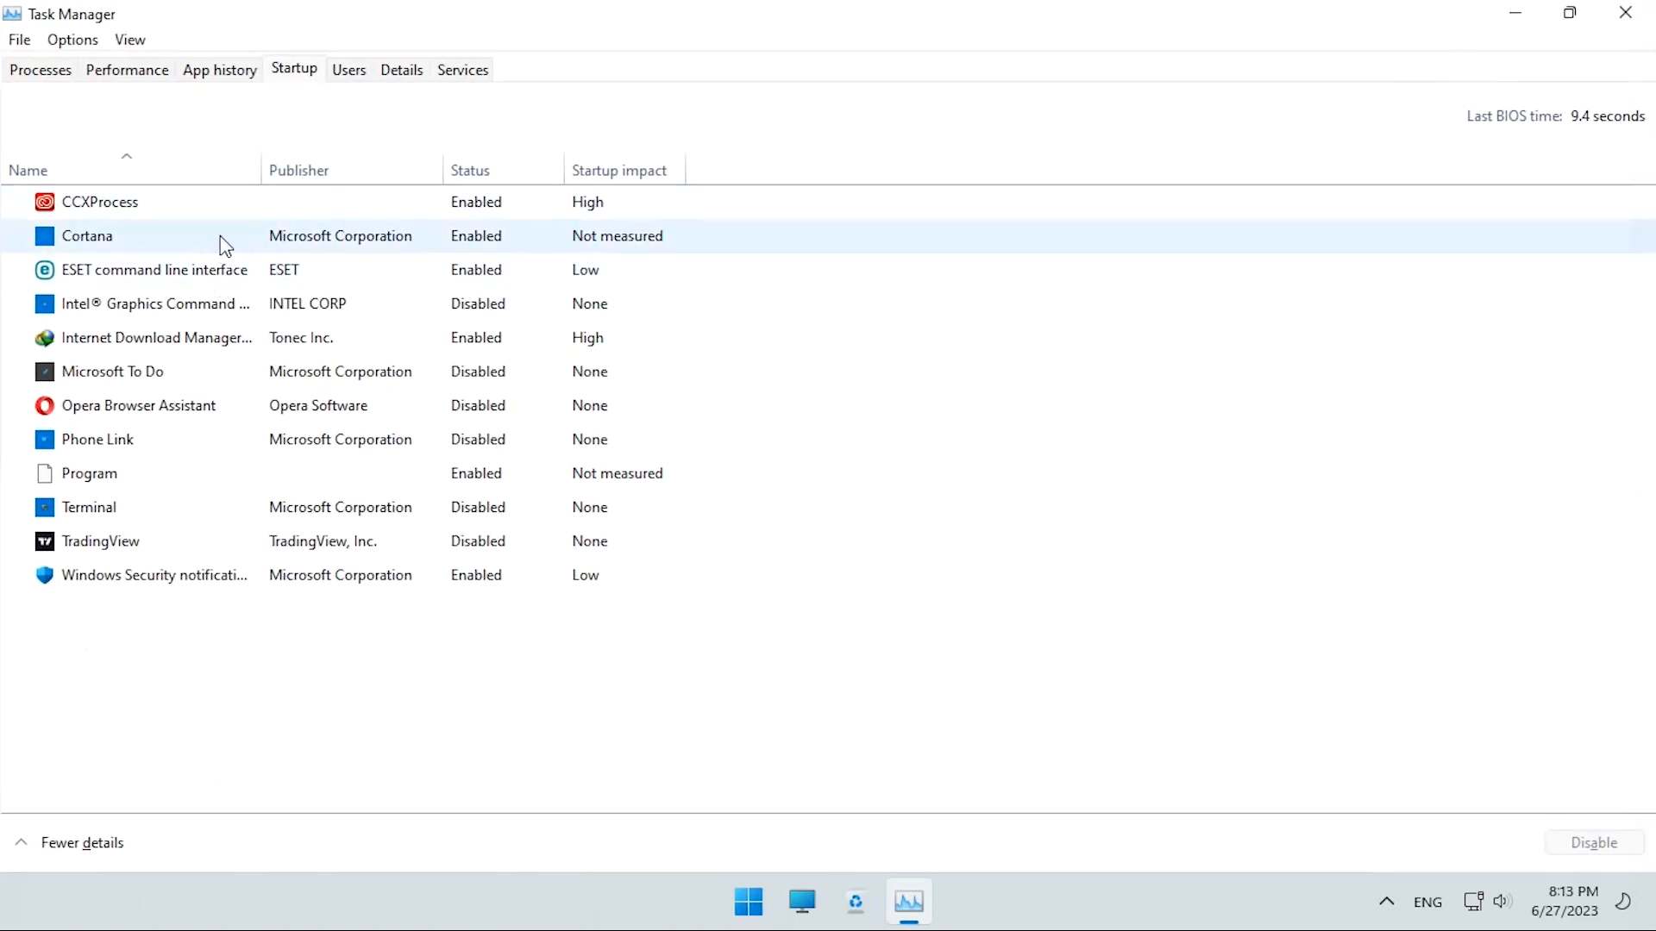
pyautogui.click(500, 246)
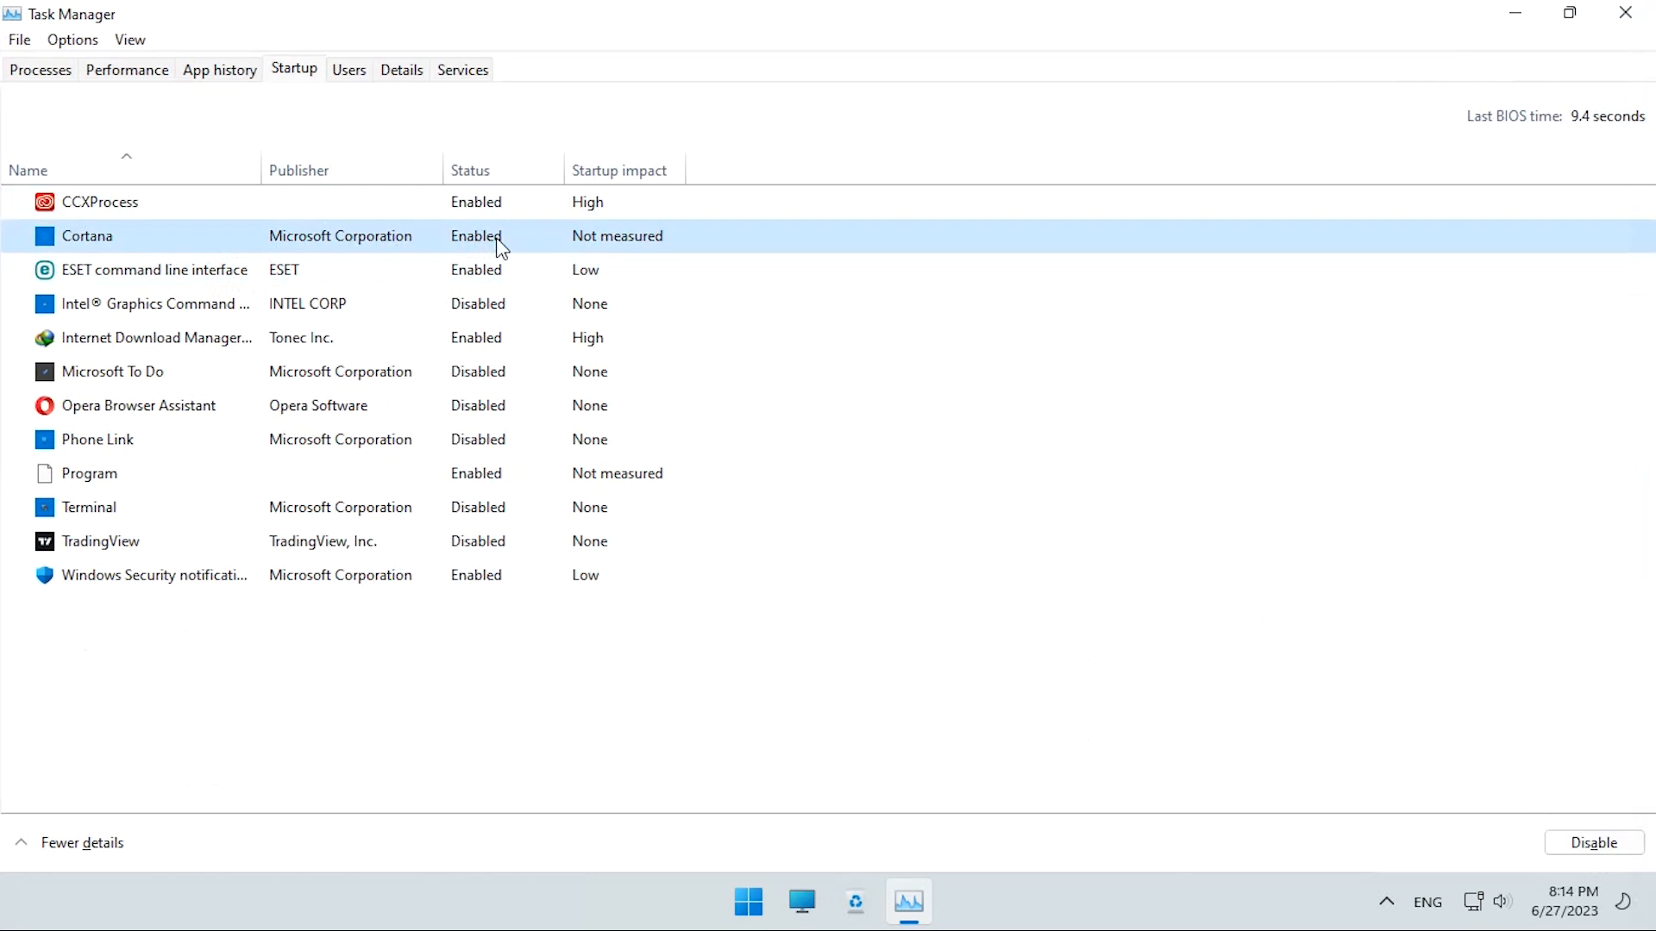
pyautogui.rightClick(500, 246)
pyautogui.click(565, 255)
pyautogui.click(1626, 12)
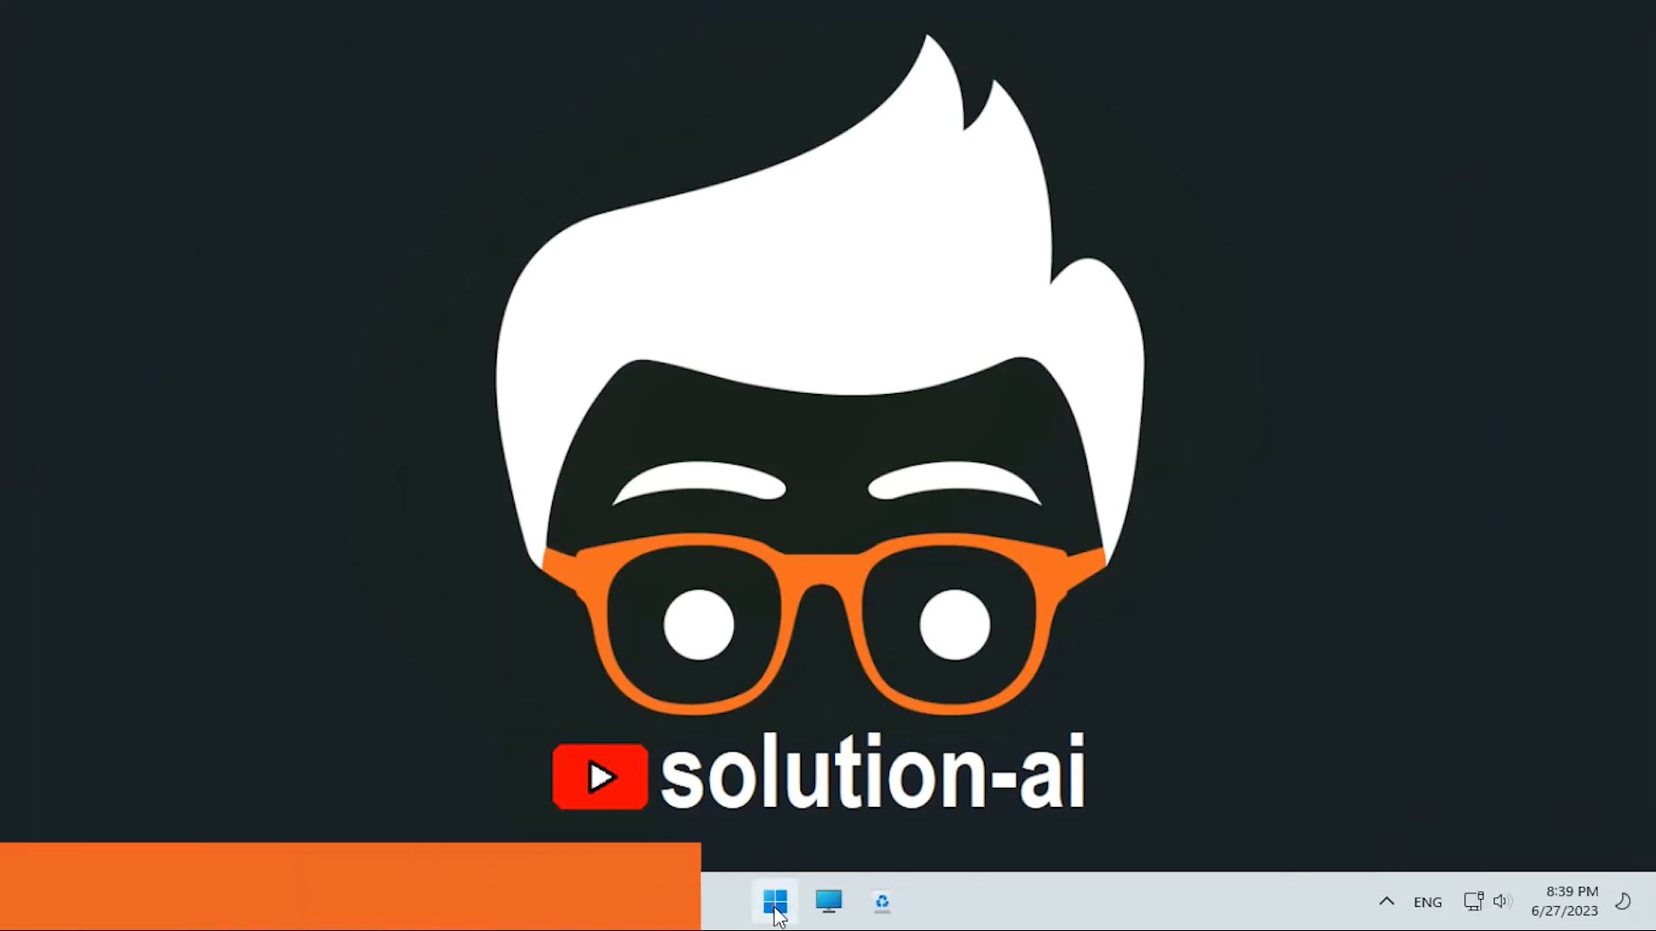
# Open the Virtual Memory settings through Control Panel's System and Security category and the advanced system performance settings.
pyautogui.click(776, 901)
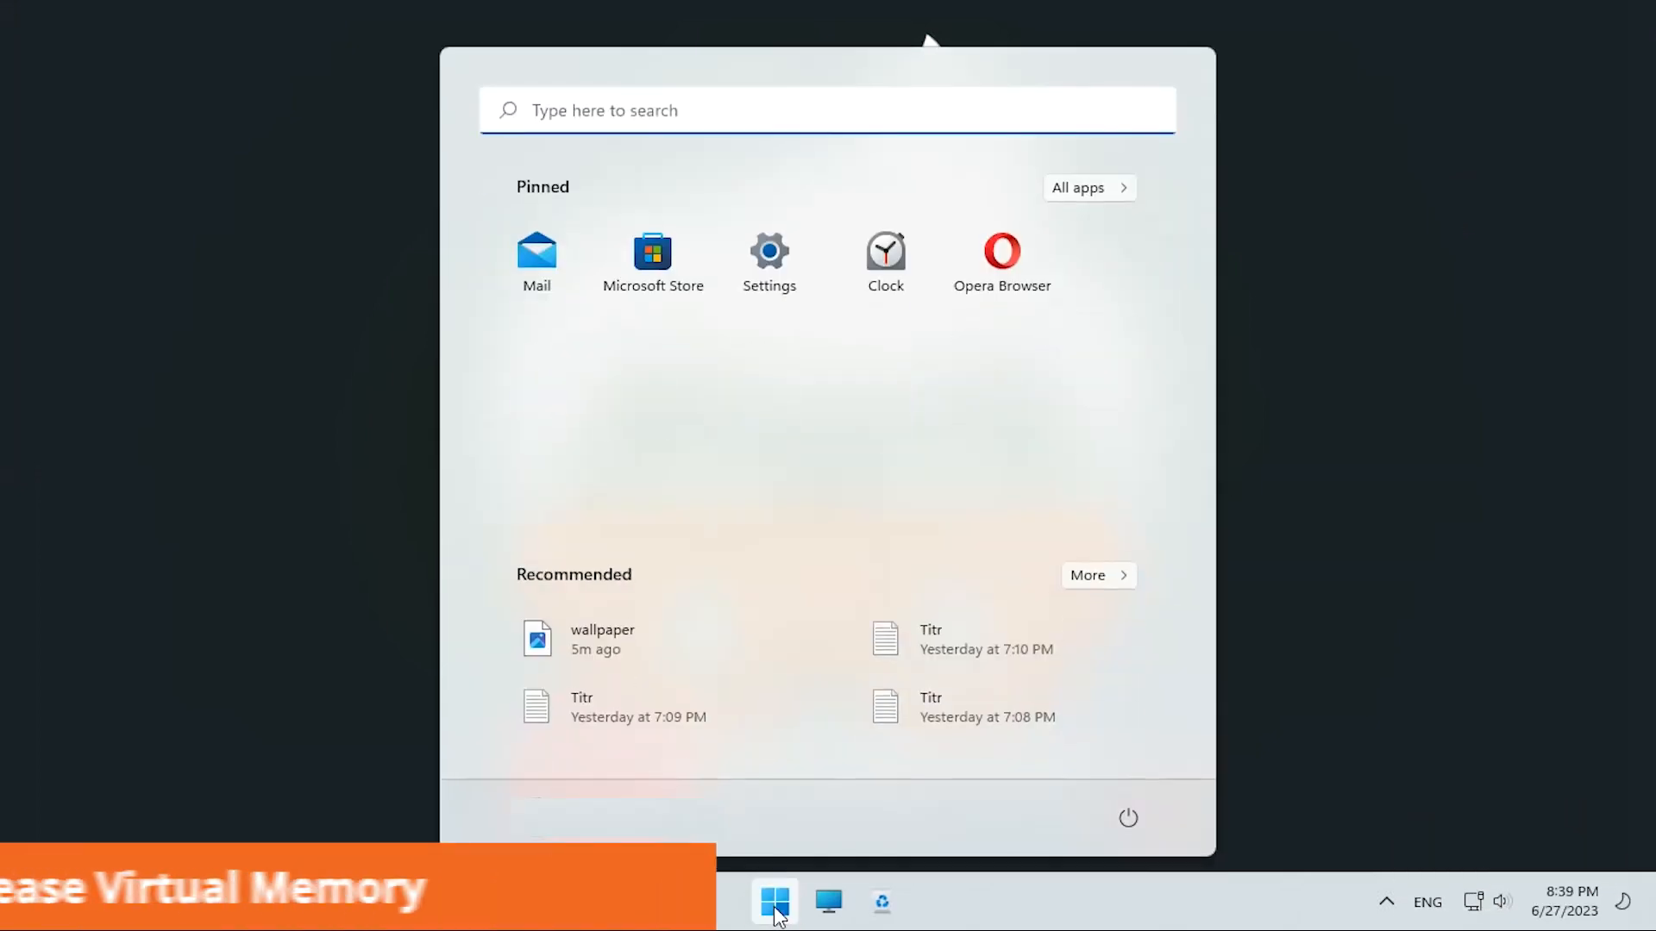
pyautogui.write('con')
pyautogui.click(557, 293)
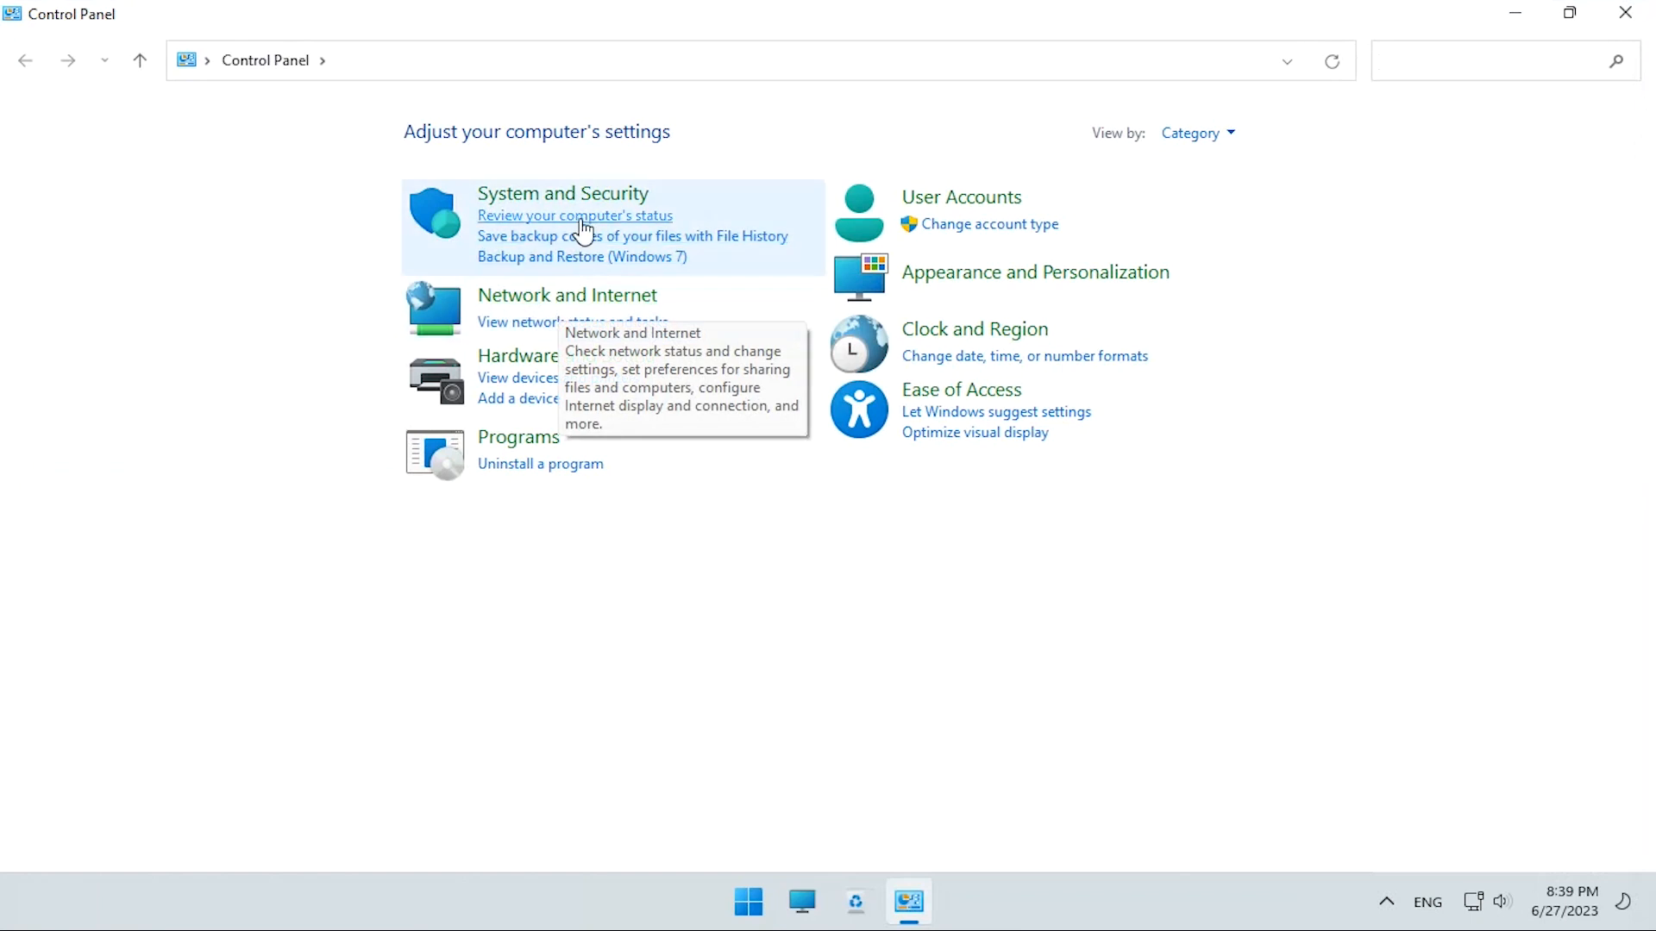
pyautogui.click(586, 207)
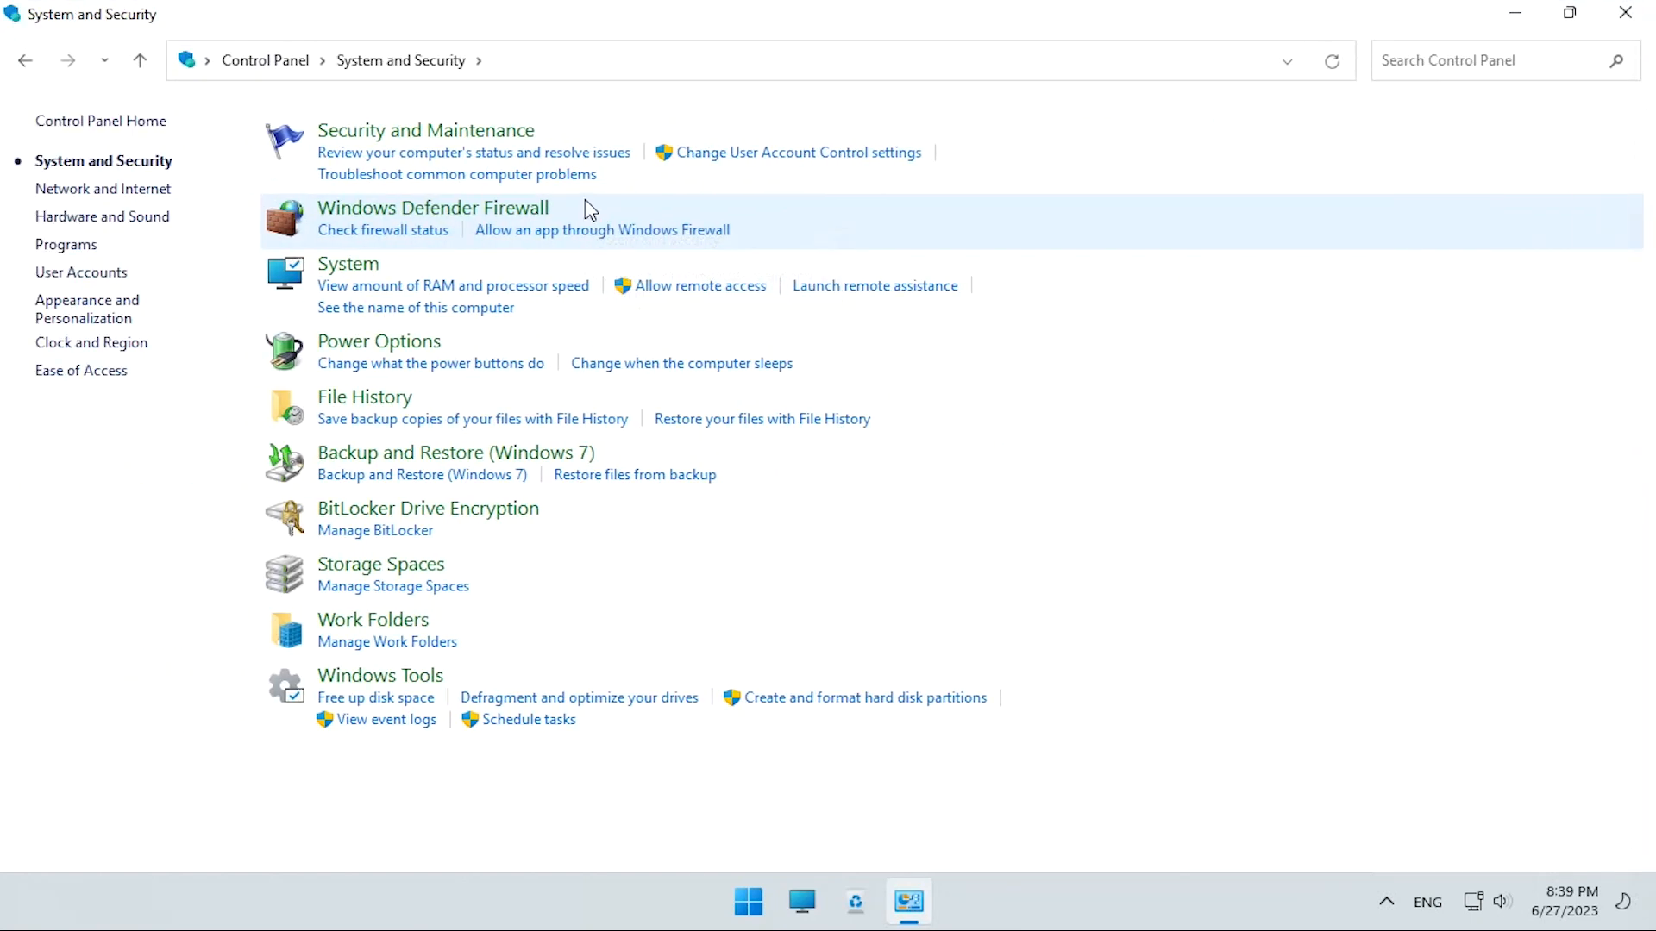
pyautogui.click(372, 276)
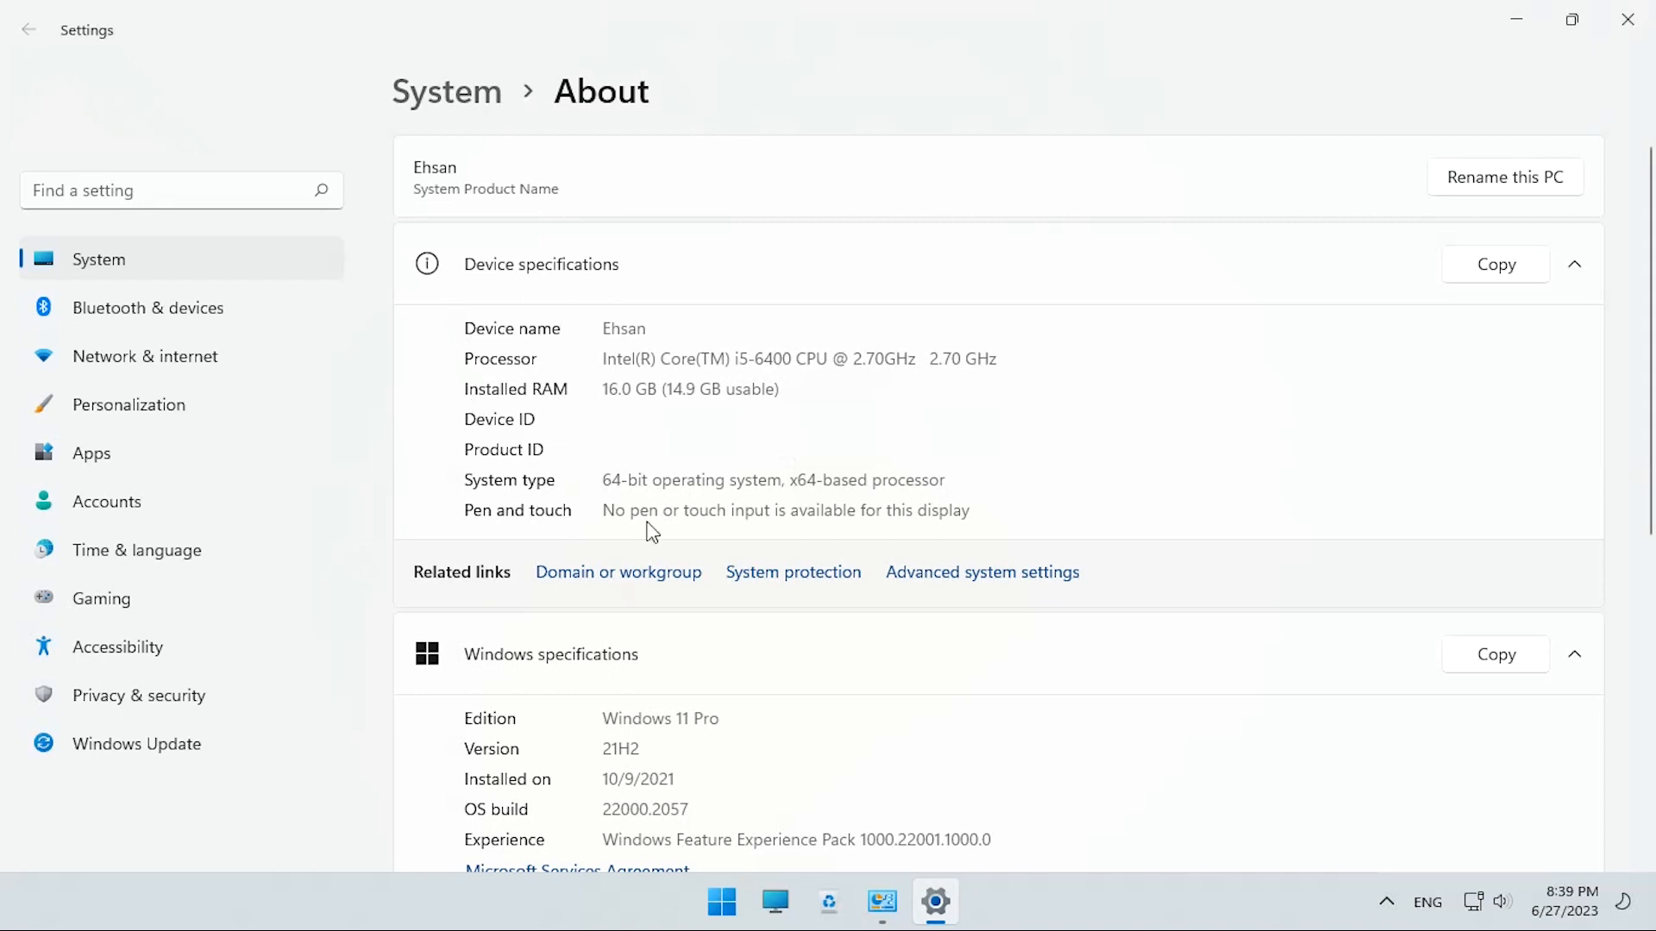
pyautogui.click(985, 576)
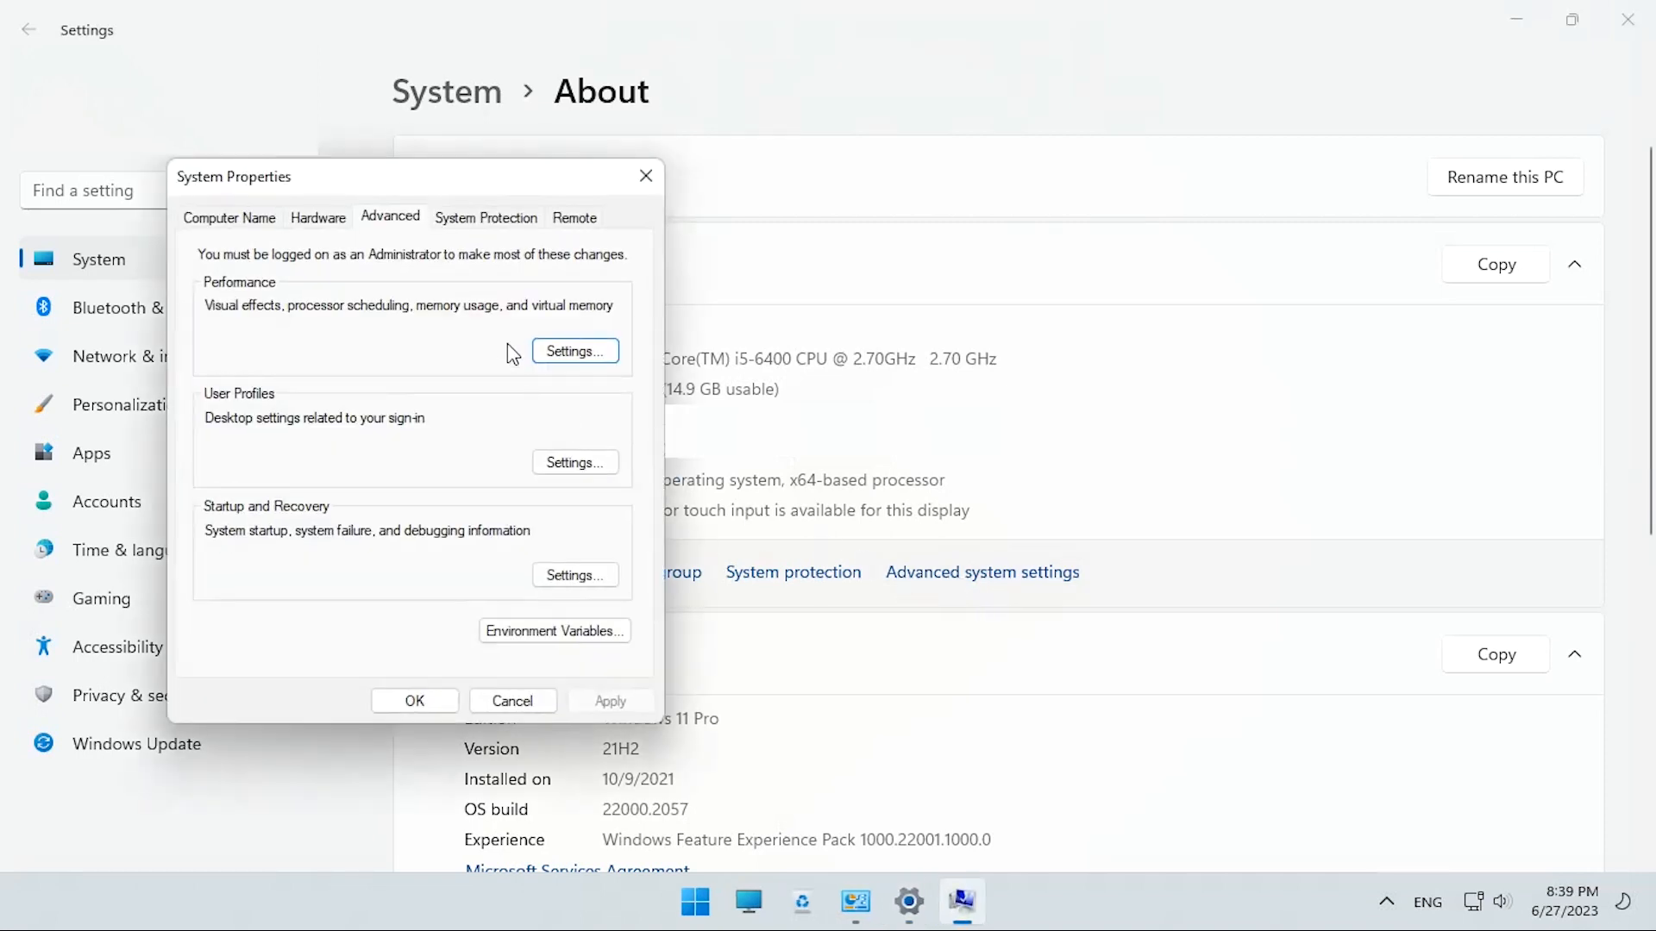
pyautogui.click(543, 354)
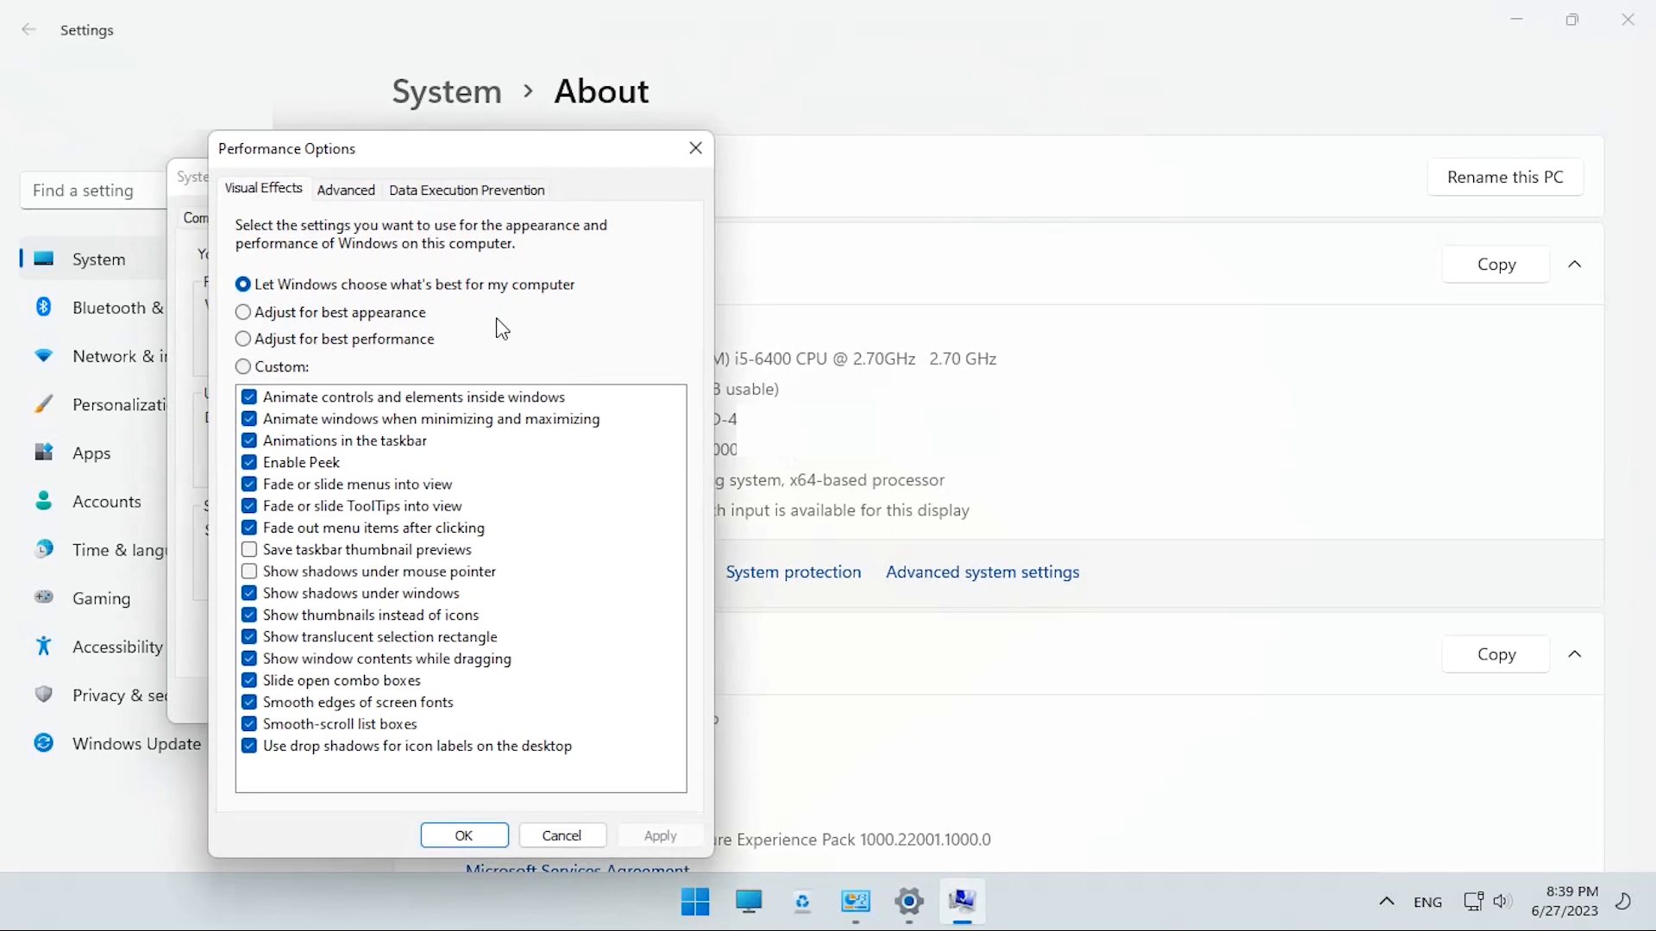
pyautogui.click(346, 191)
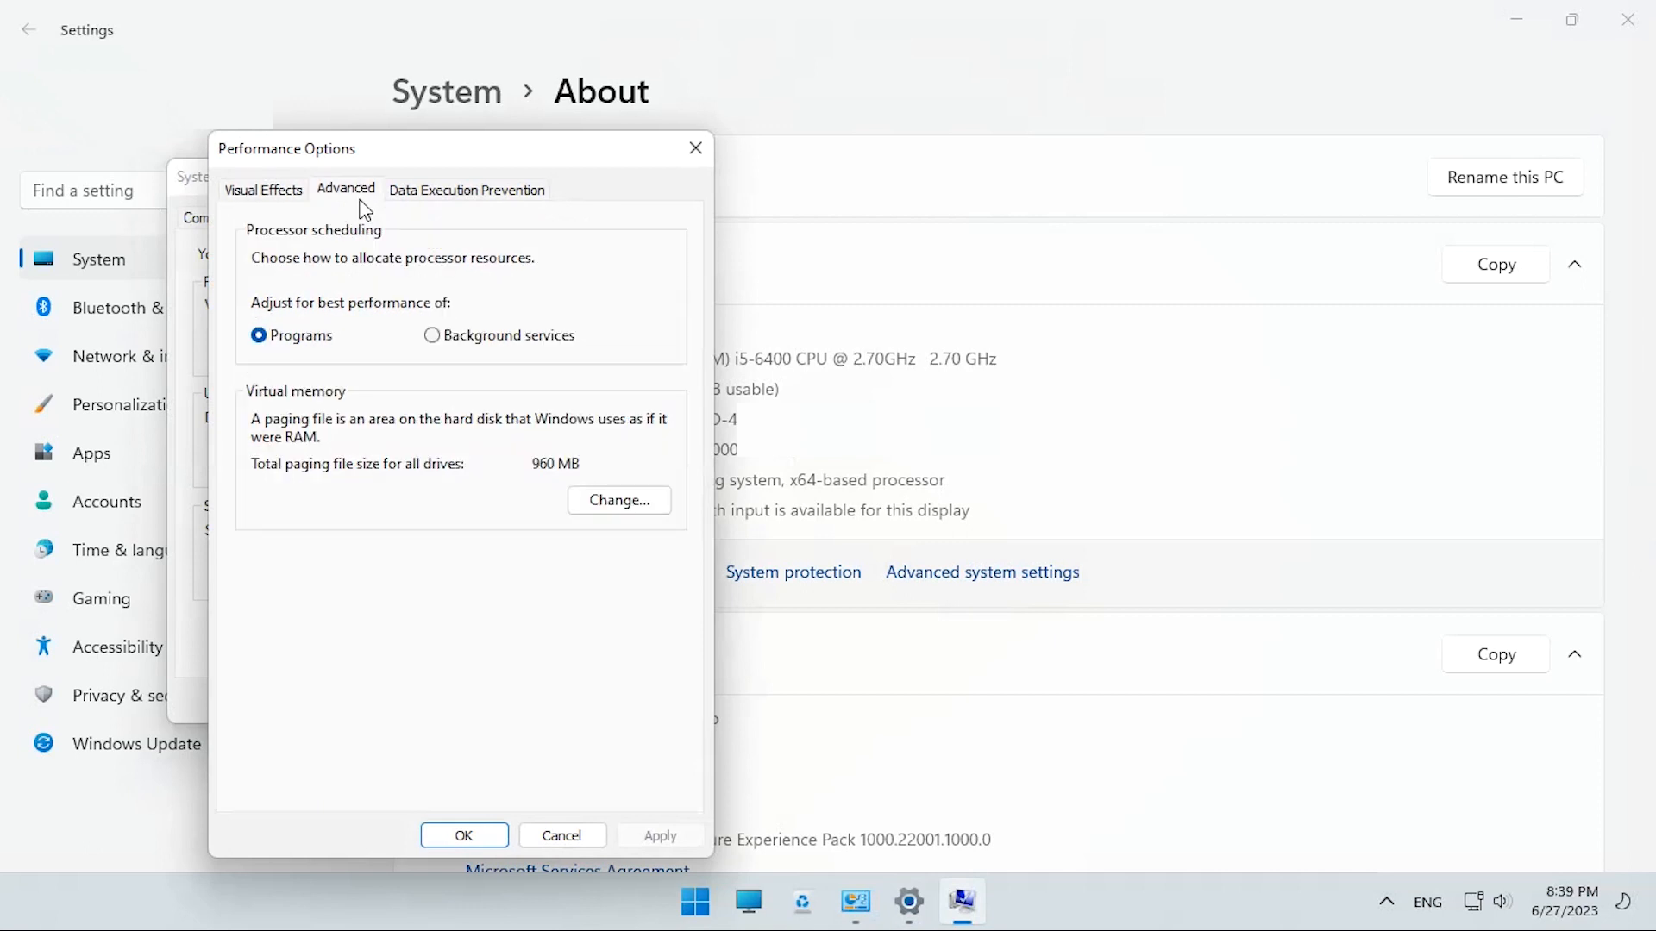
pyautogui.click(623, 506)
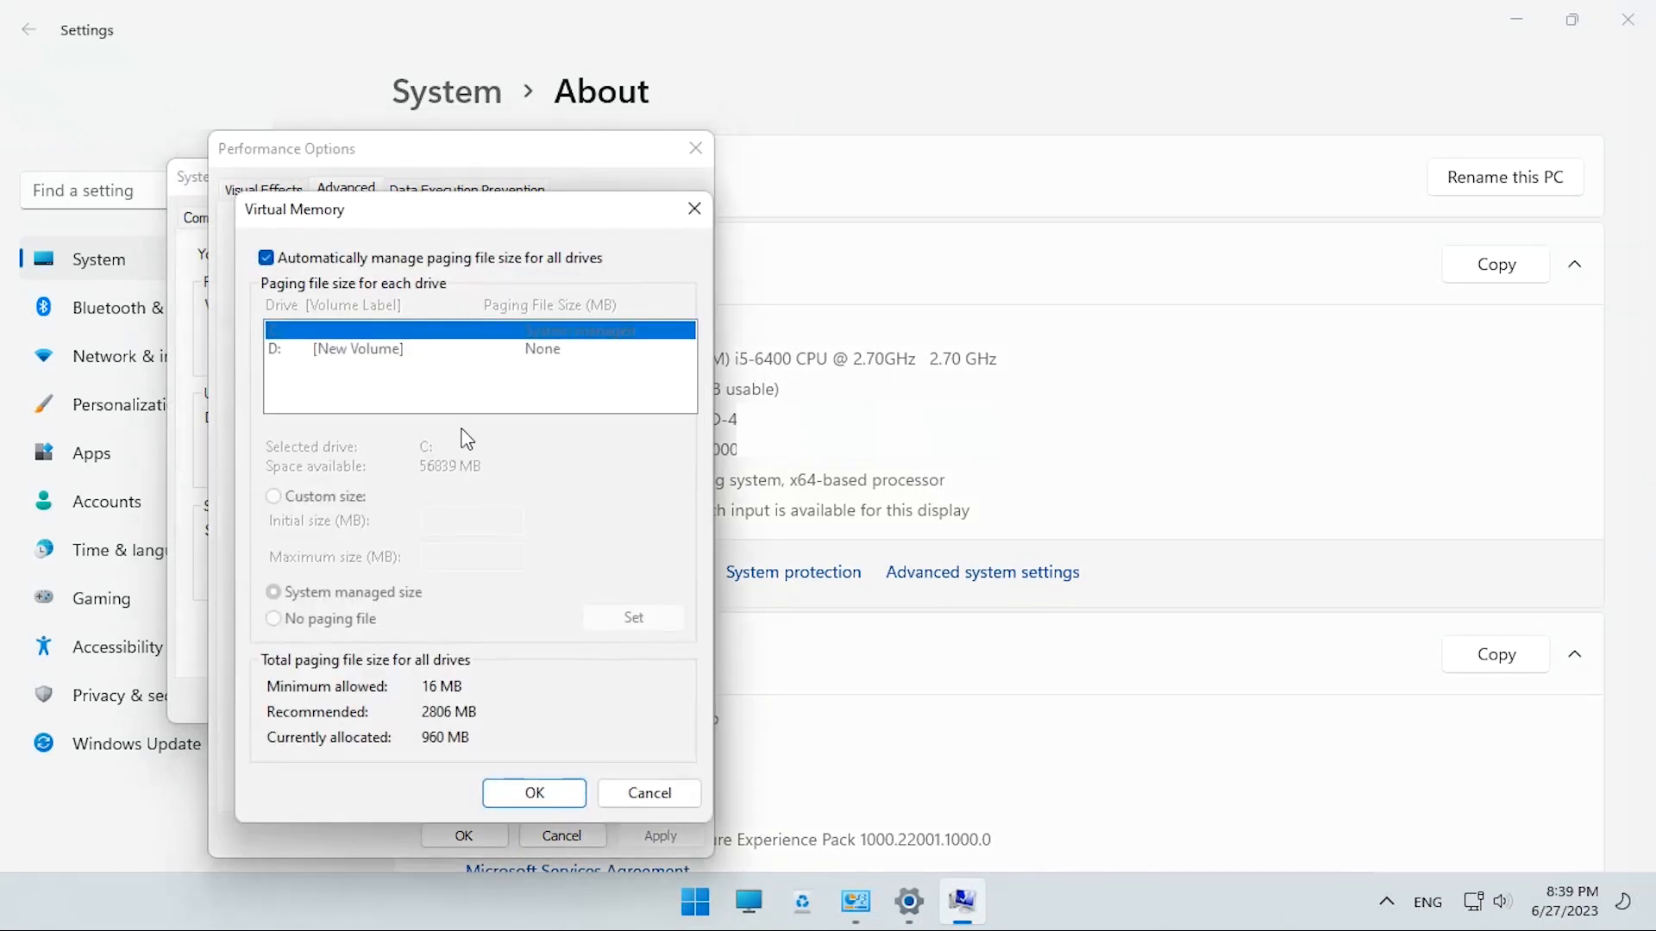
# Turn off automatic paging file management and give drive D: a custom paging file with initial and maximum size 16000 MB.
pyautogui.click(302, 258)
pyautogui.click(335, 352)
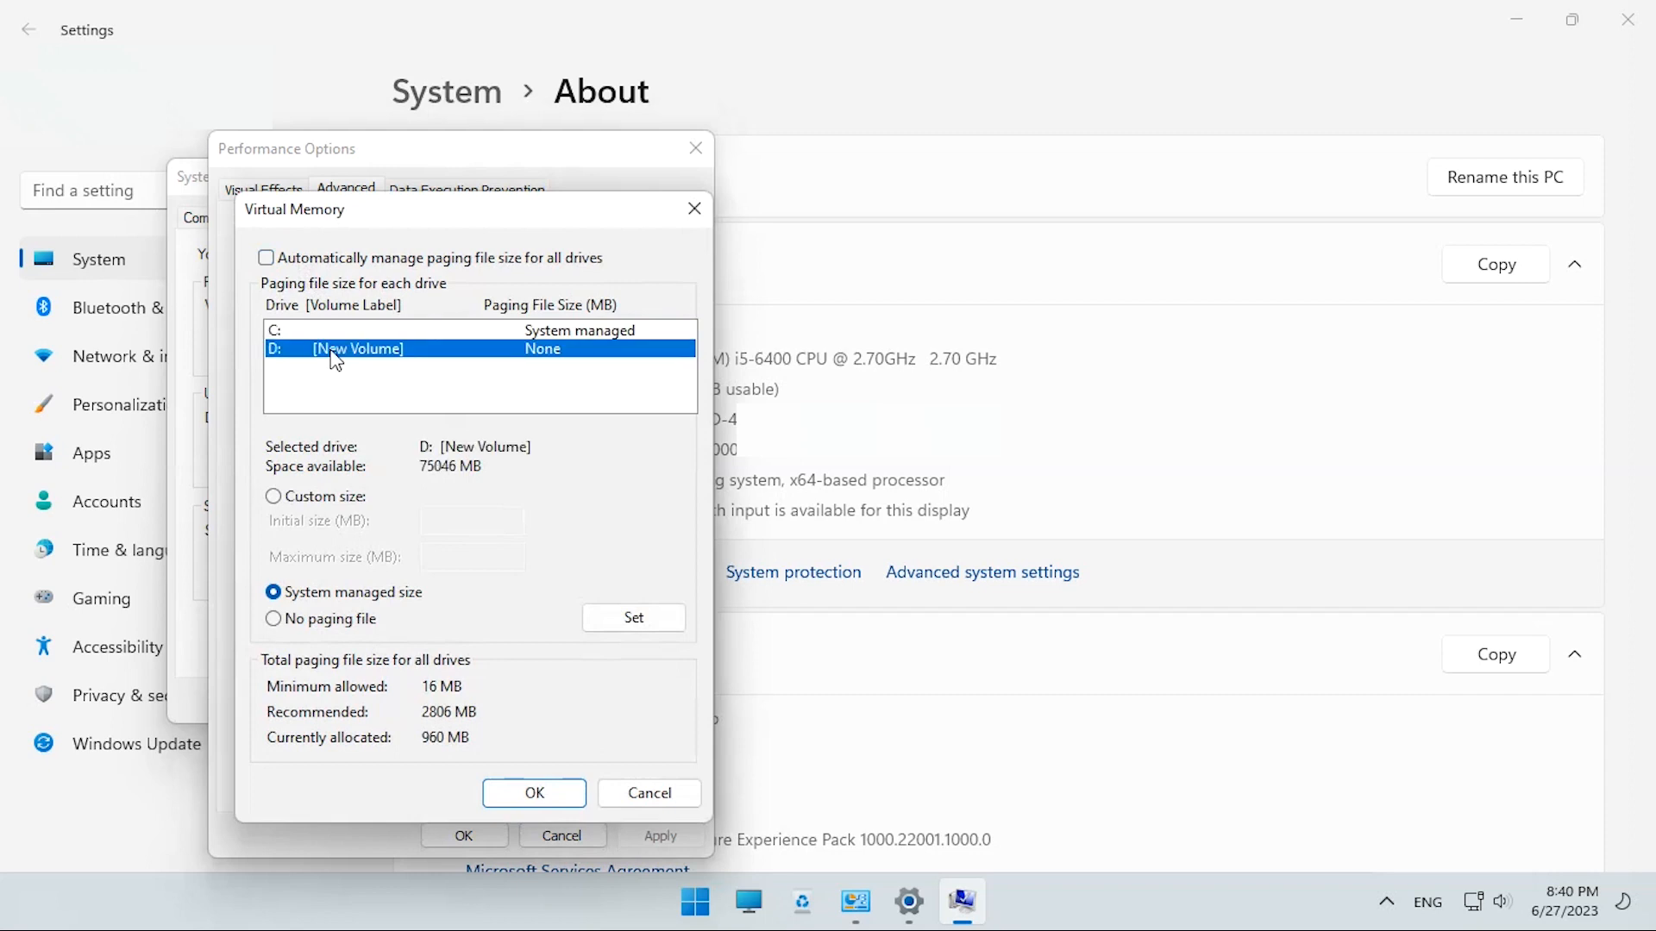
pyautogui.click(299, 496)
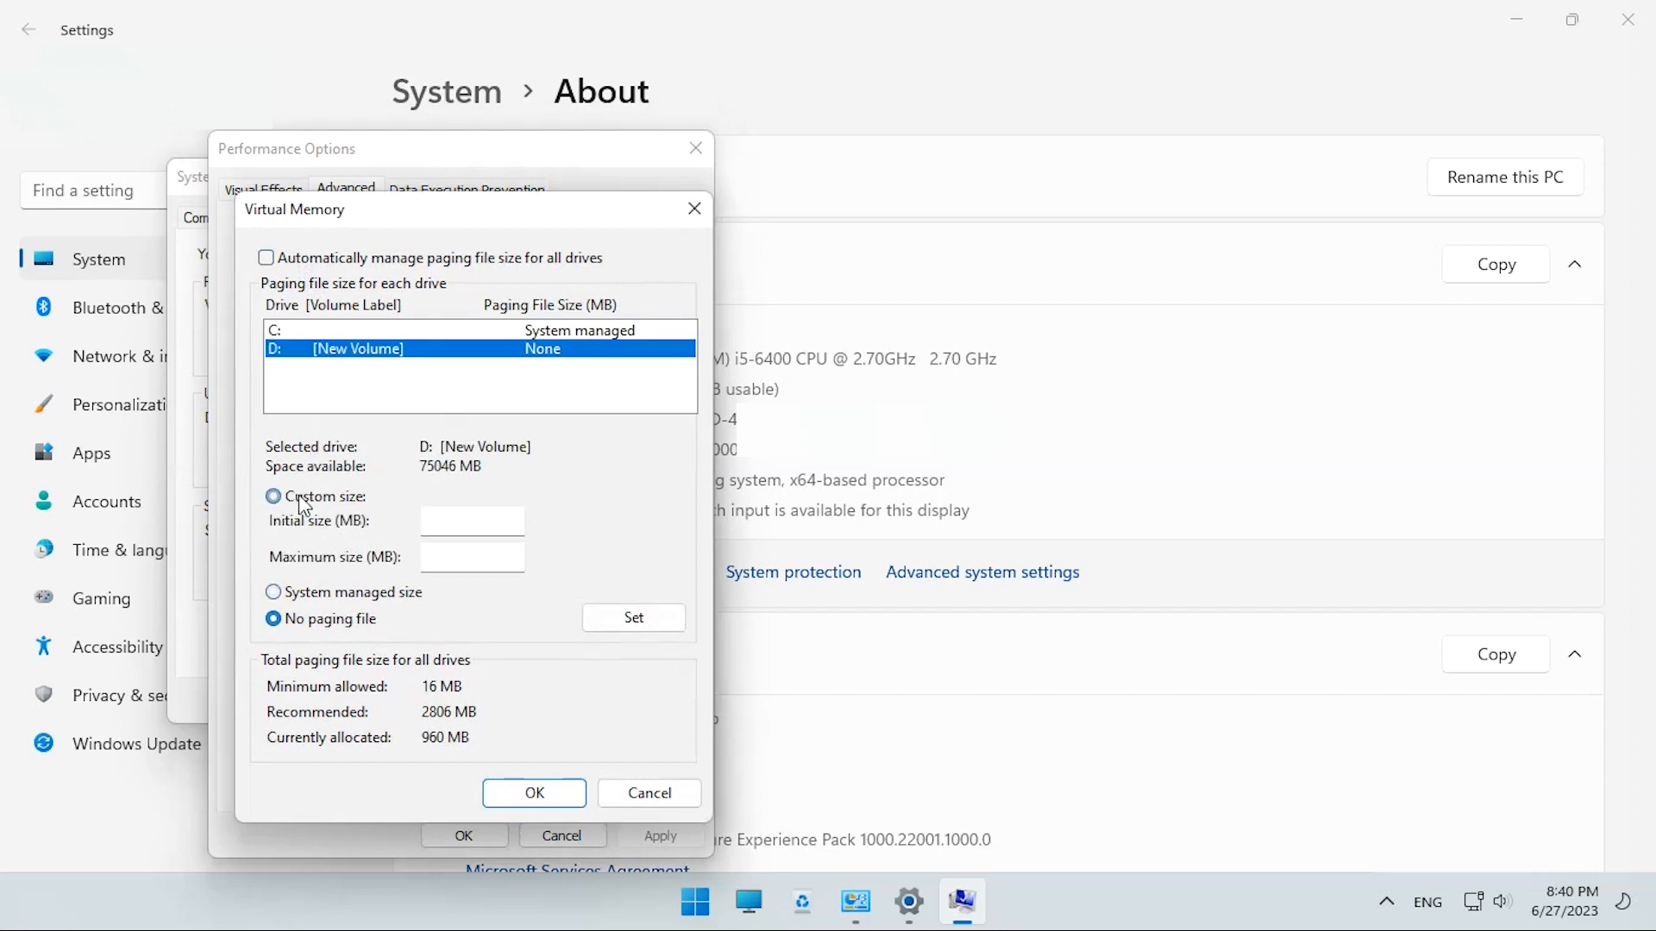
pyautogui.click(451, 531)
pyautogui.write('16000')
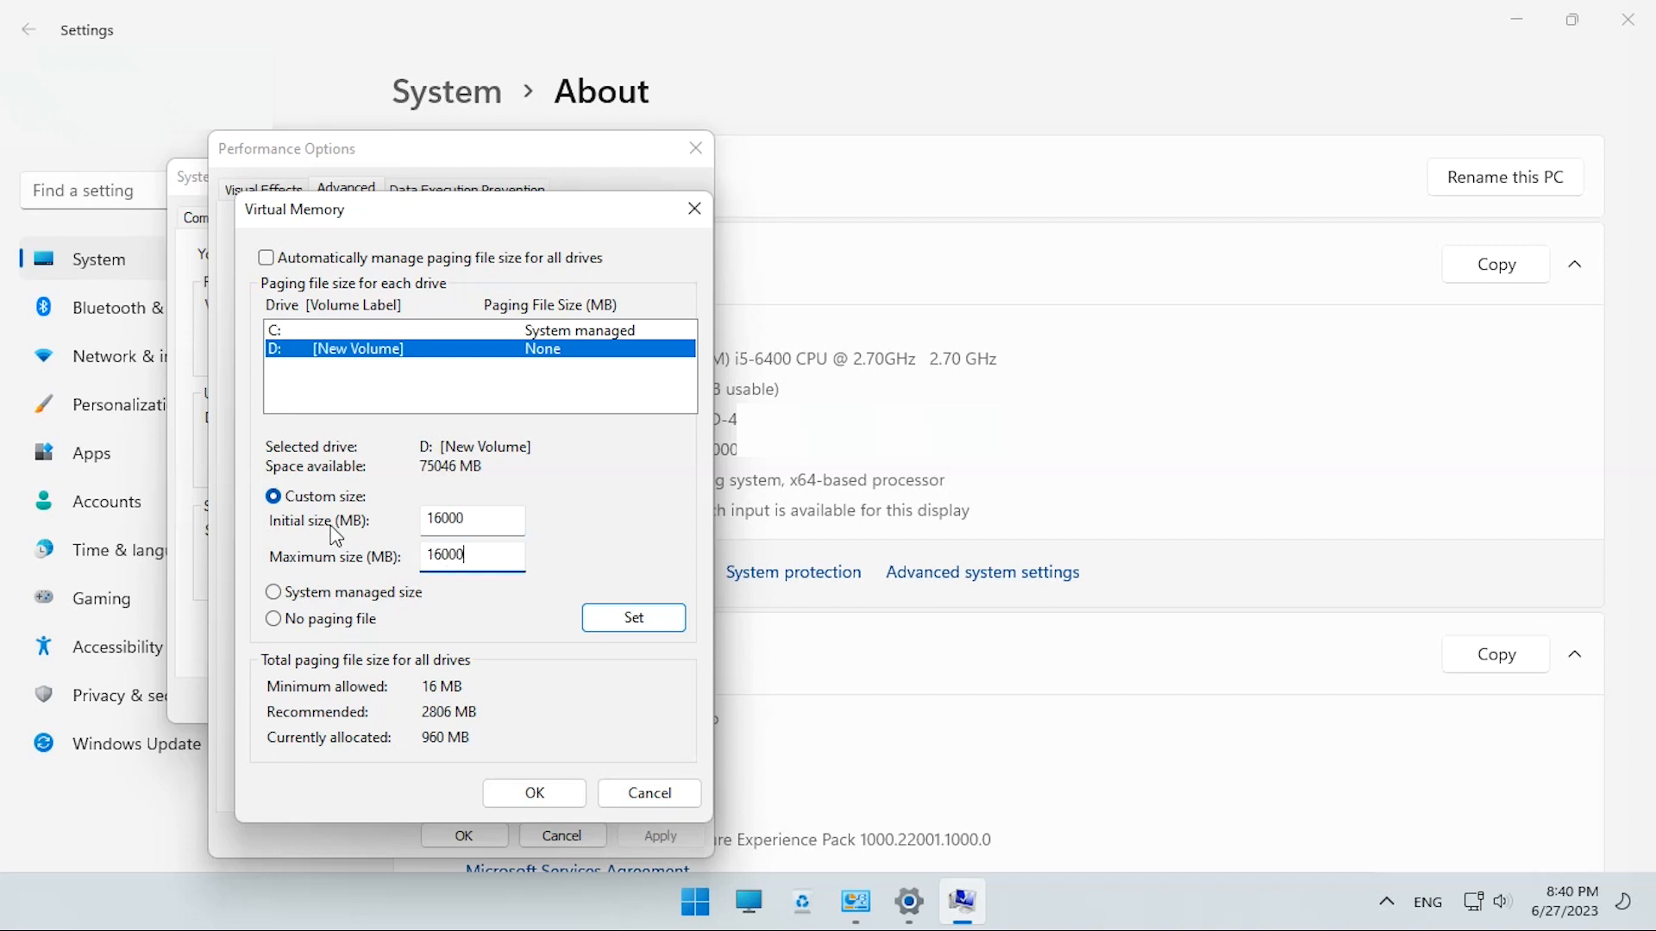
pyautogui.click(534, 793)
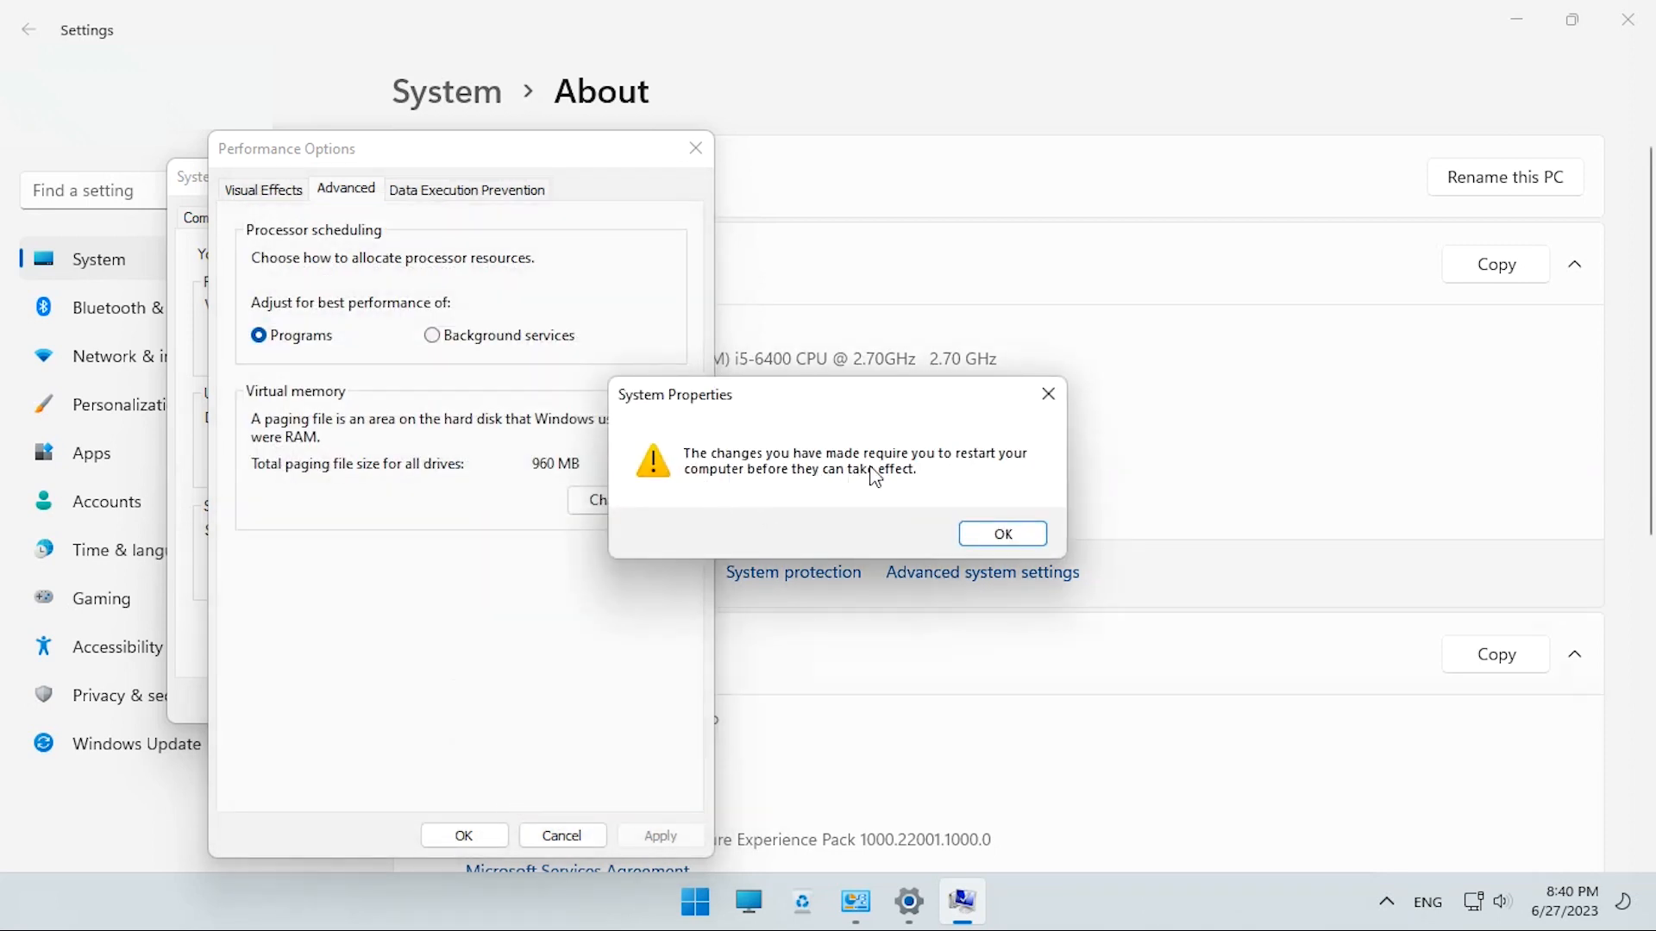
pyautogui.click(980, 539)
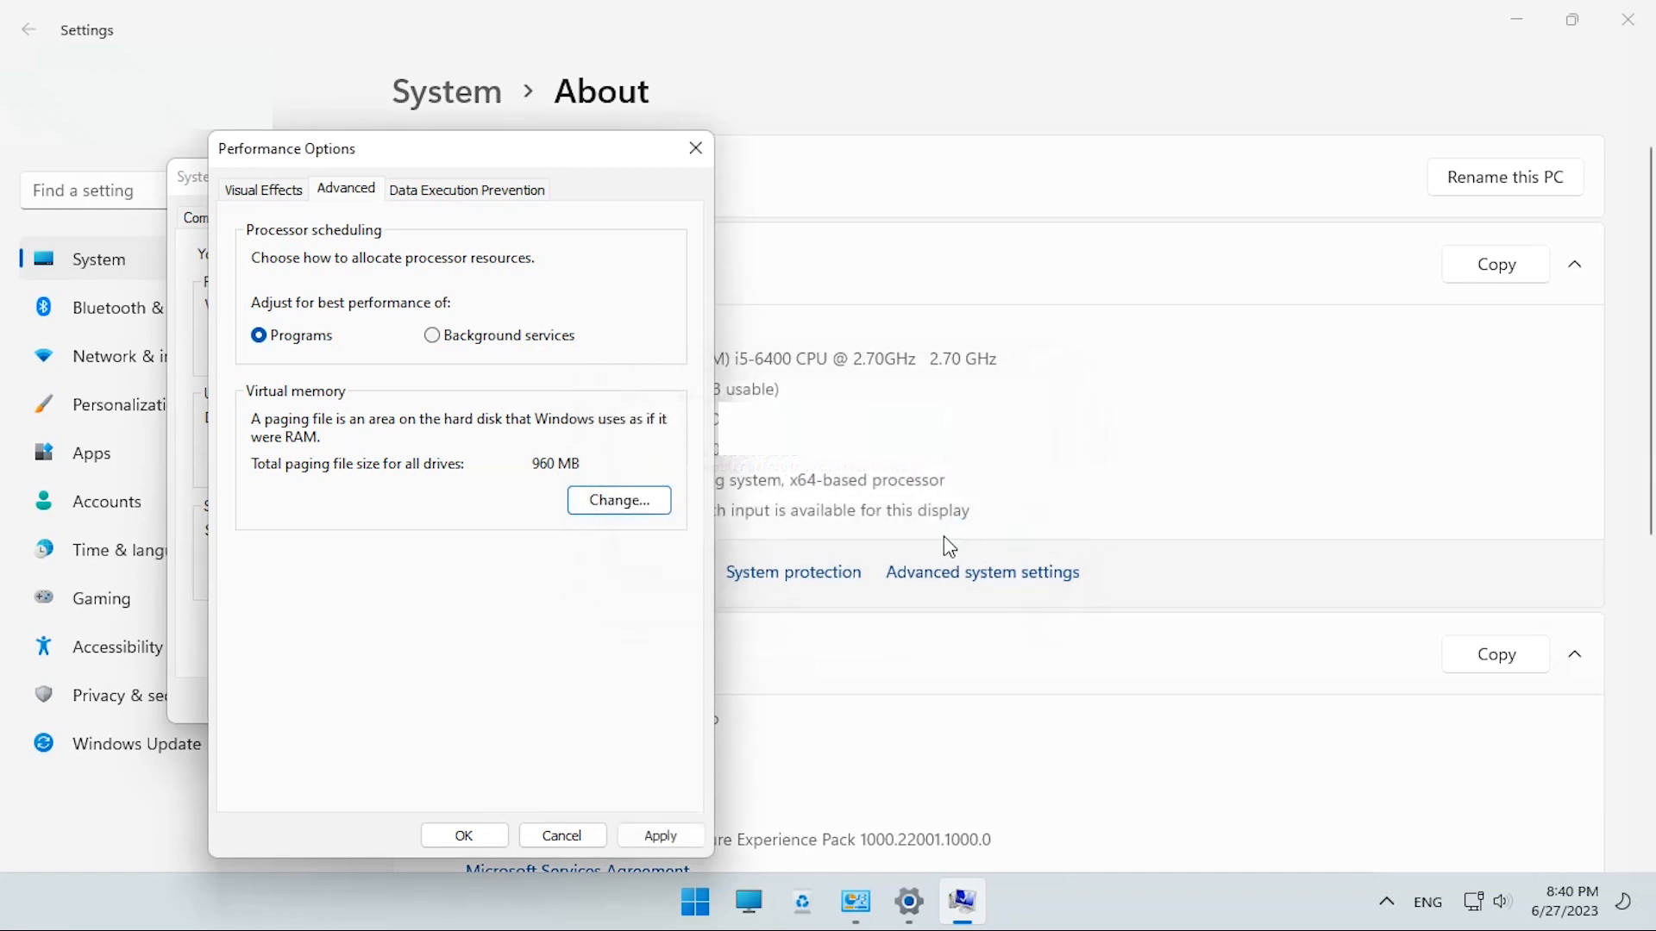
# Accept the Performance Options and System Properties dialogs, postpone the restart, and close Settings and Control Panel.
pyautogui.click(465, 837)
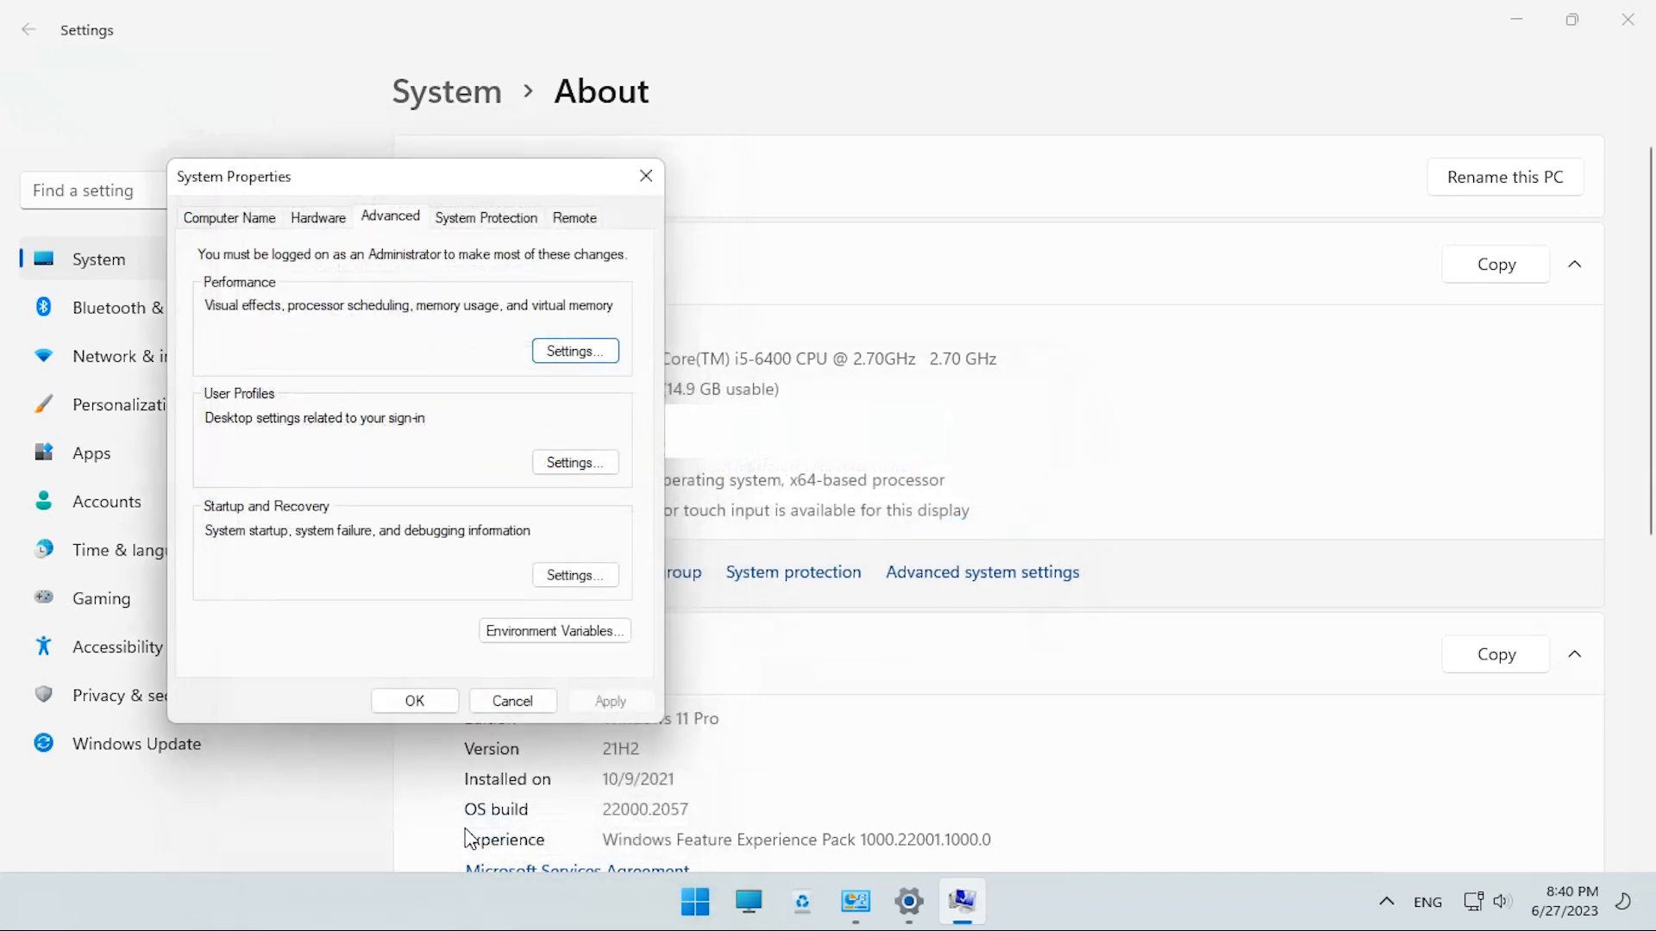
pyautogui.click(424, 709)
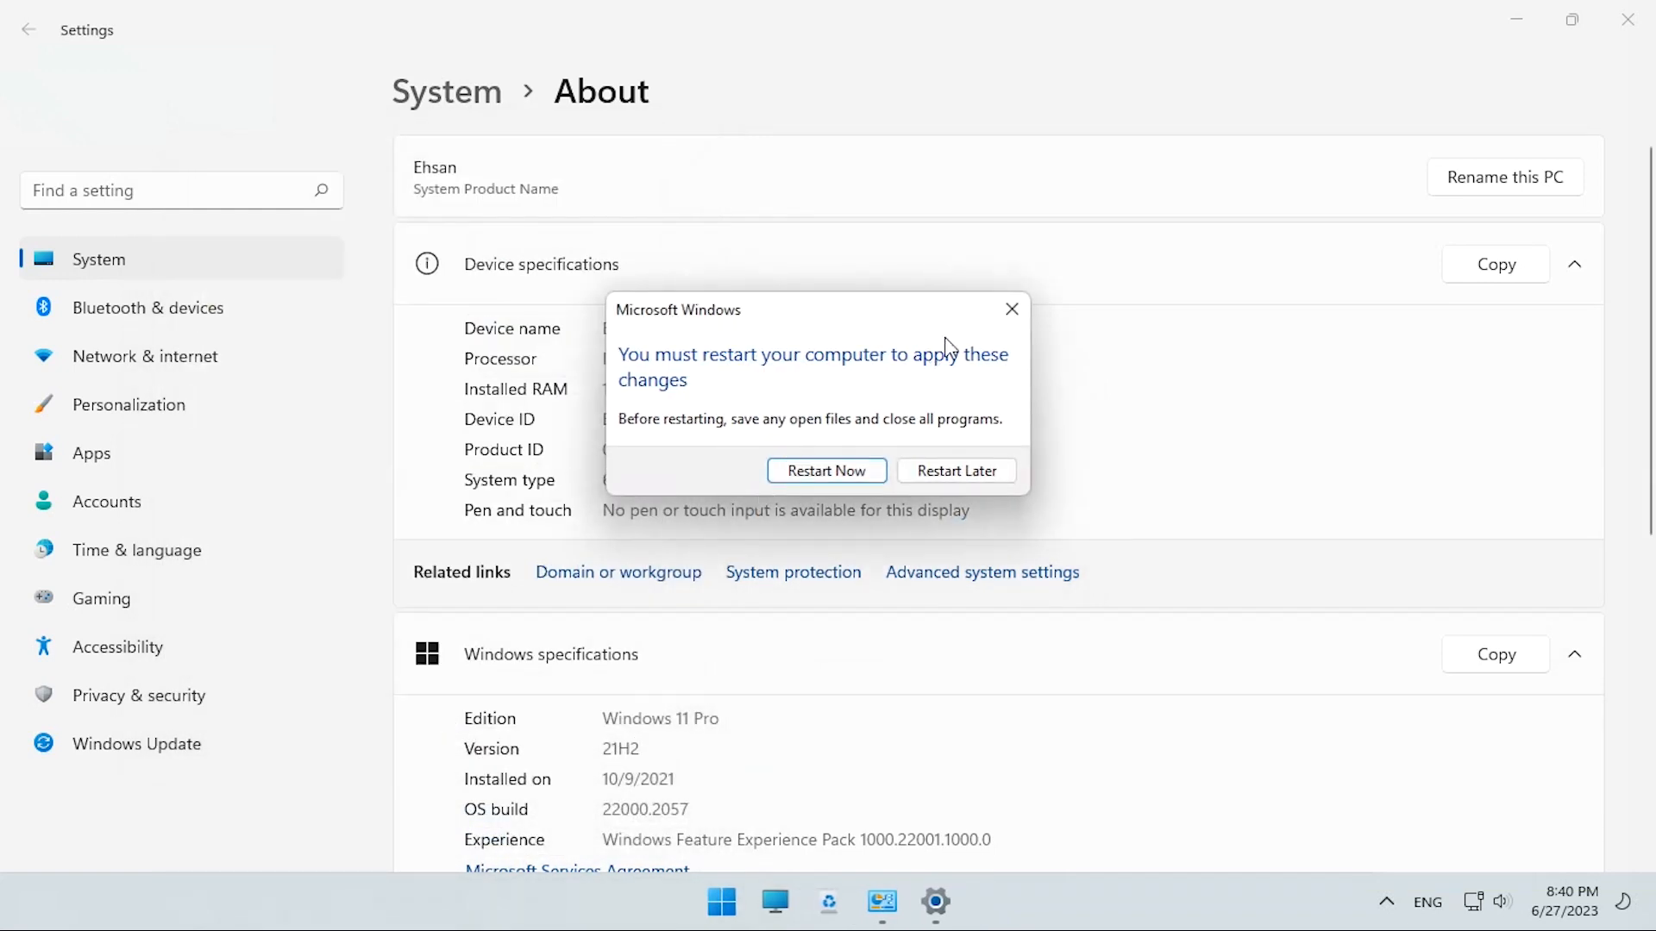
pyautogui.click(978, 480)
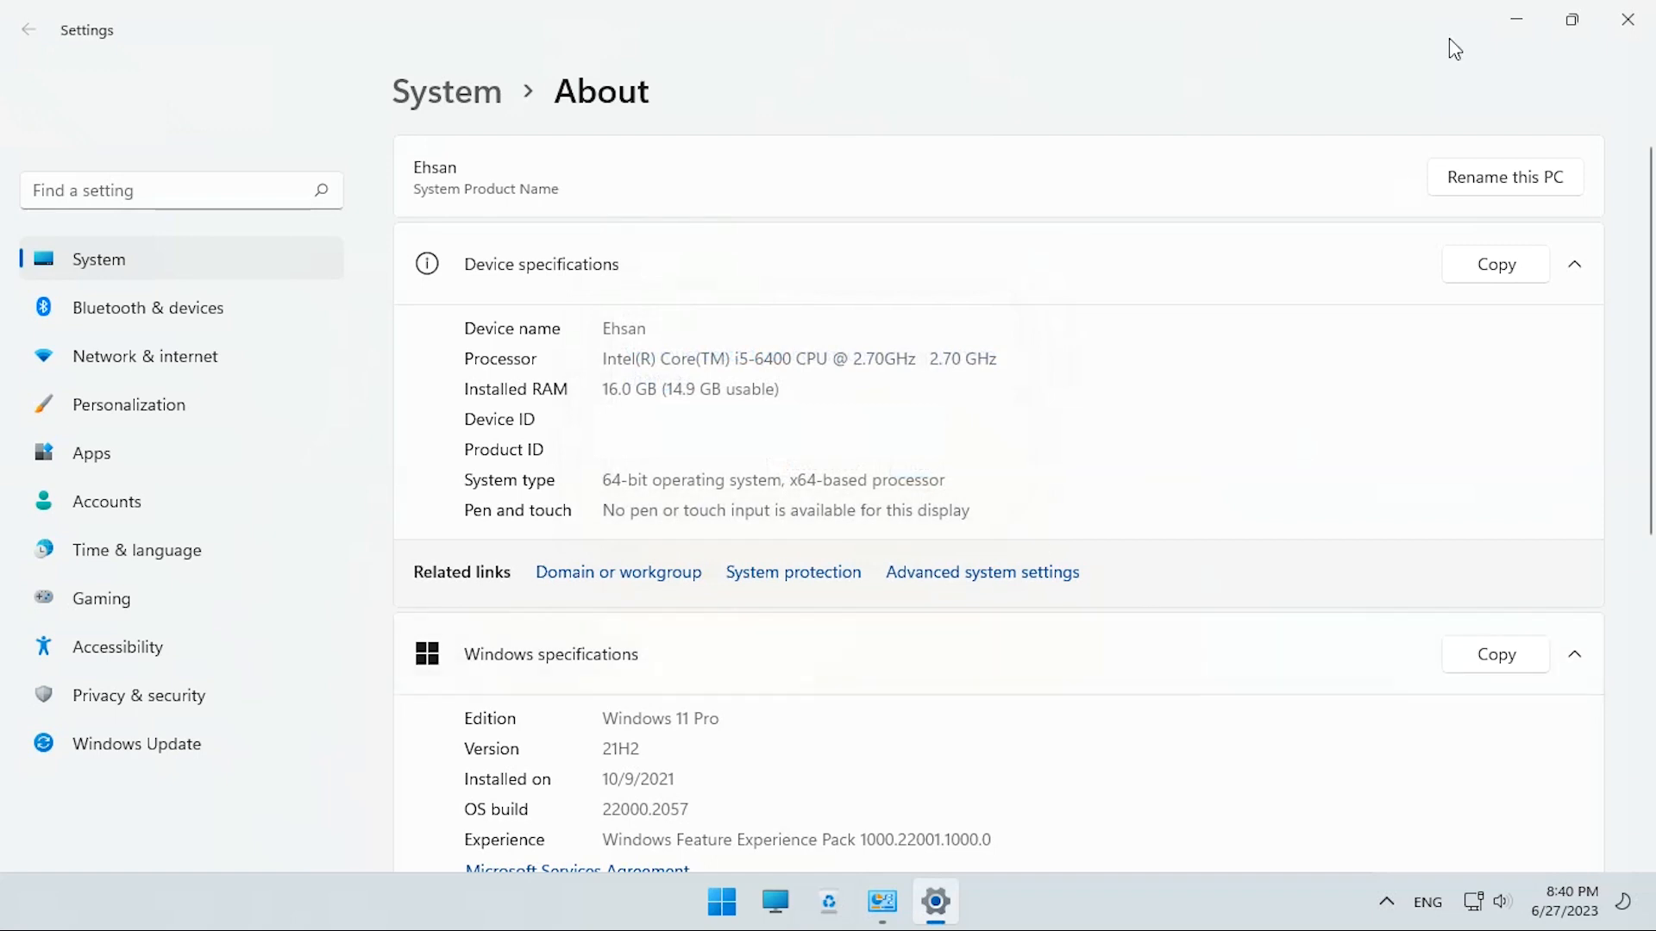
pyautogui.click(1648, 10)
pyautogui.click(1648, 10)
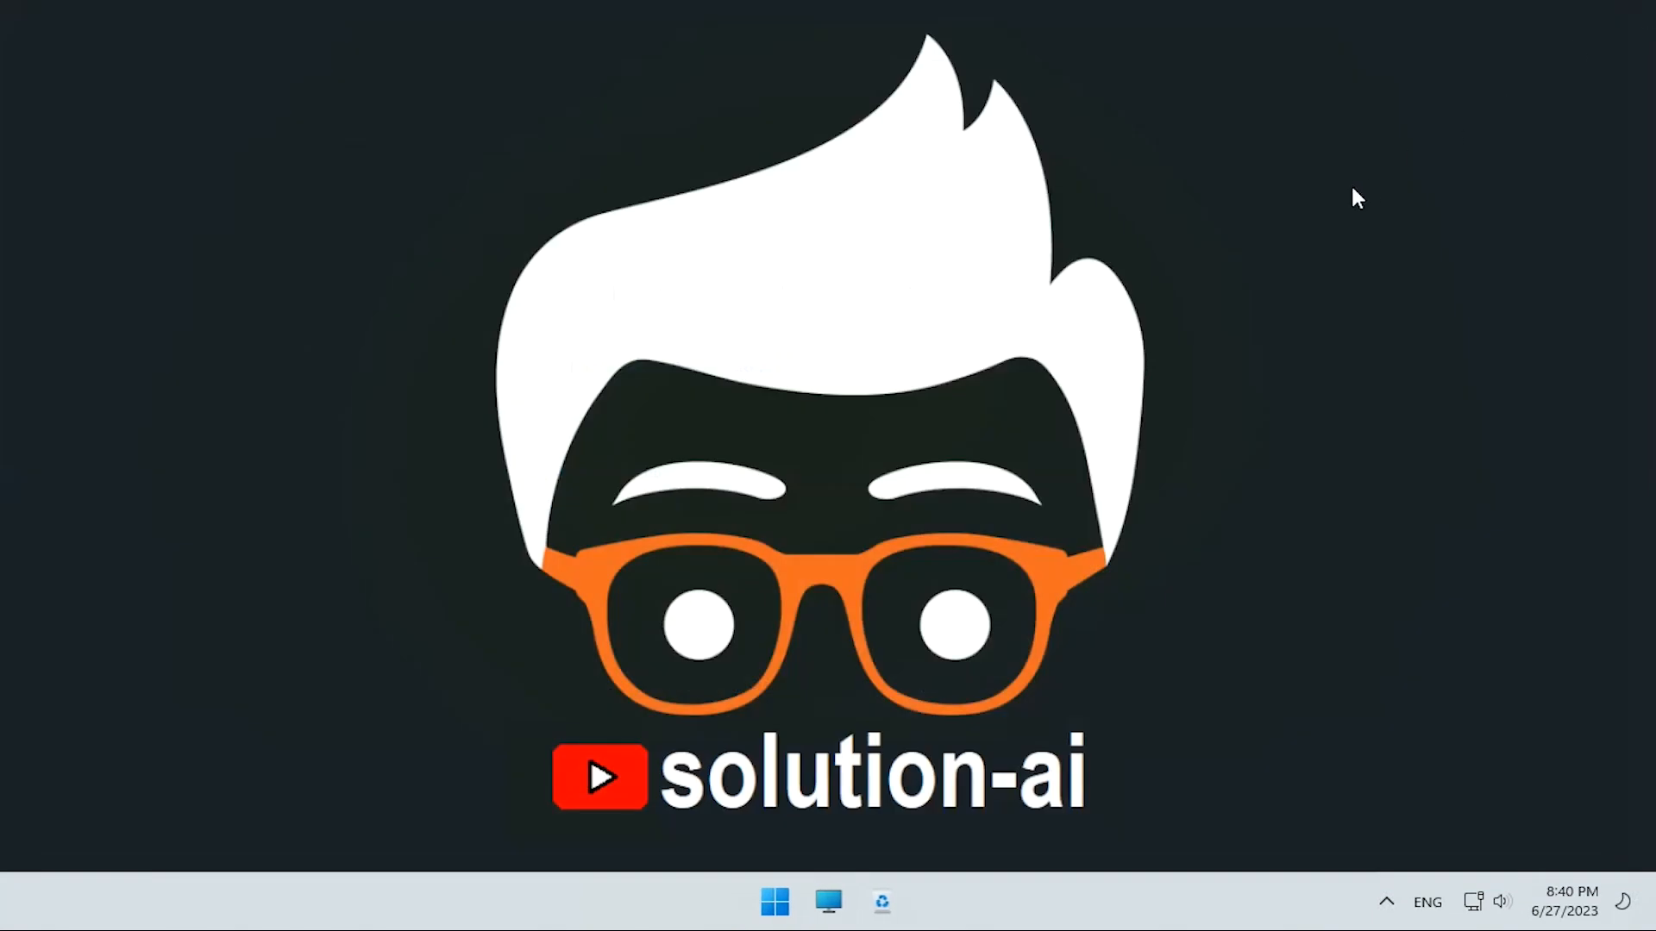
# Open the Performance Options dialog from the advanced system settings on the Settings app's About page.
pyautogui.click(774, 901)
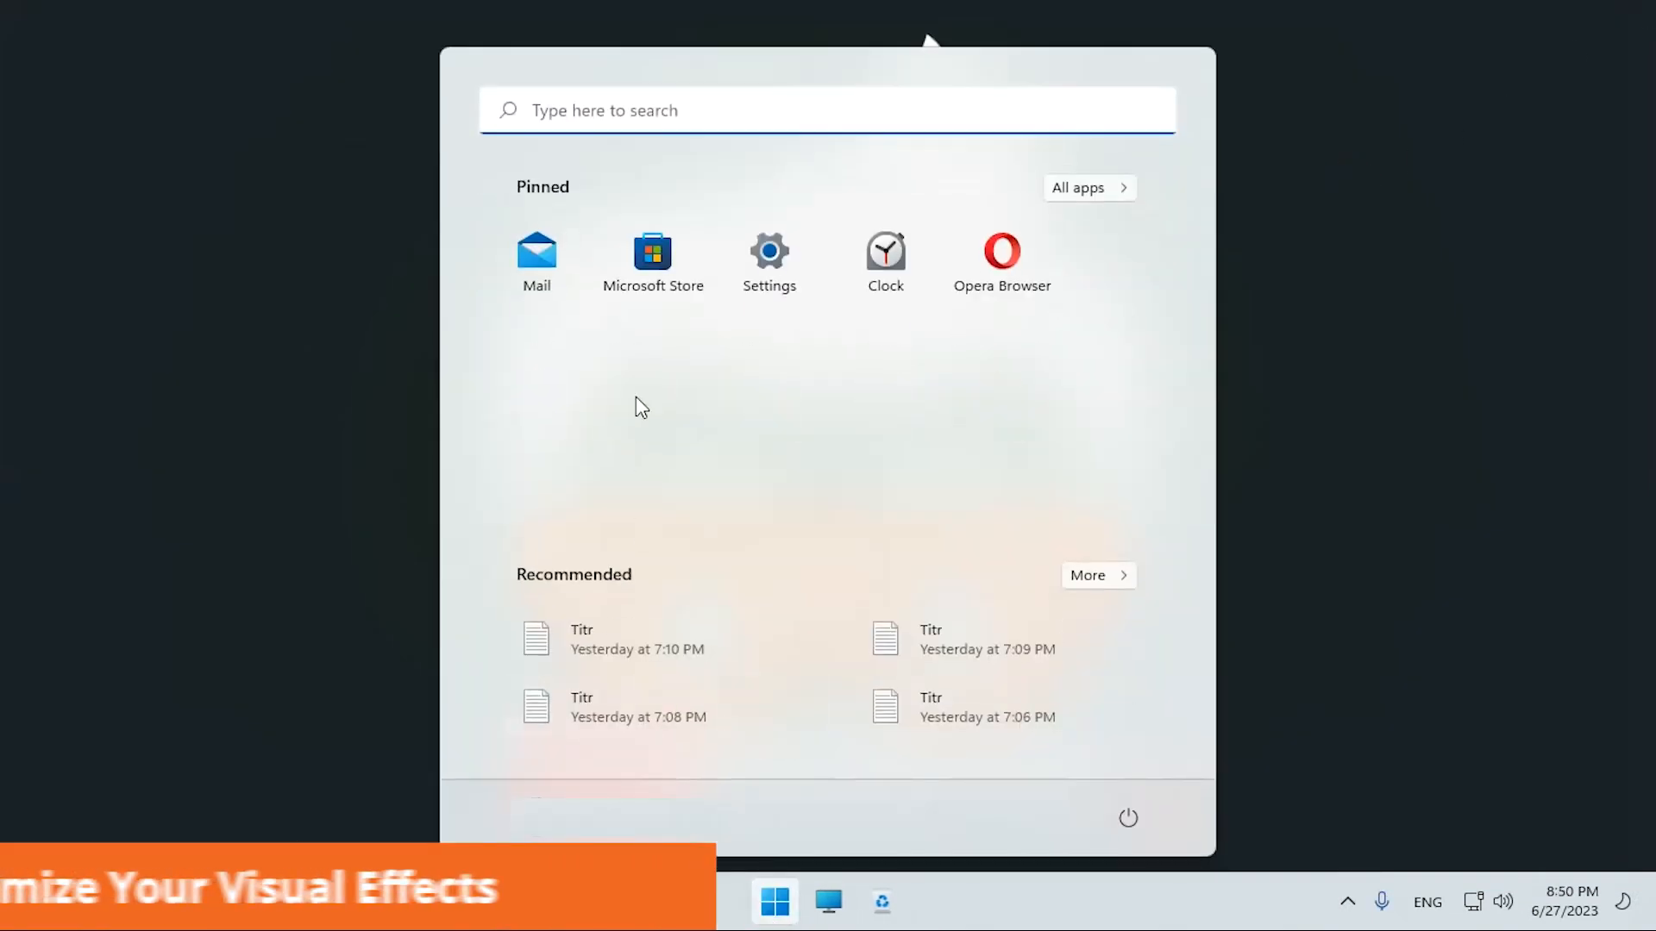
pyautogui.click(780, 281)
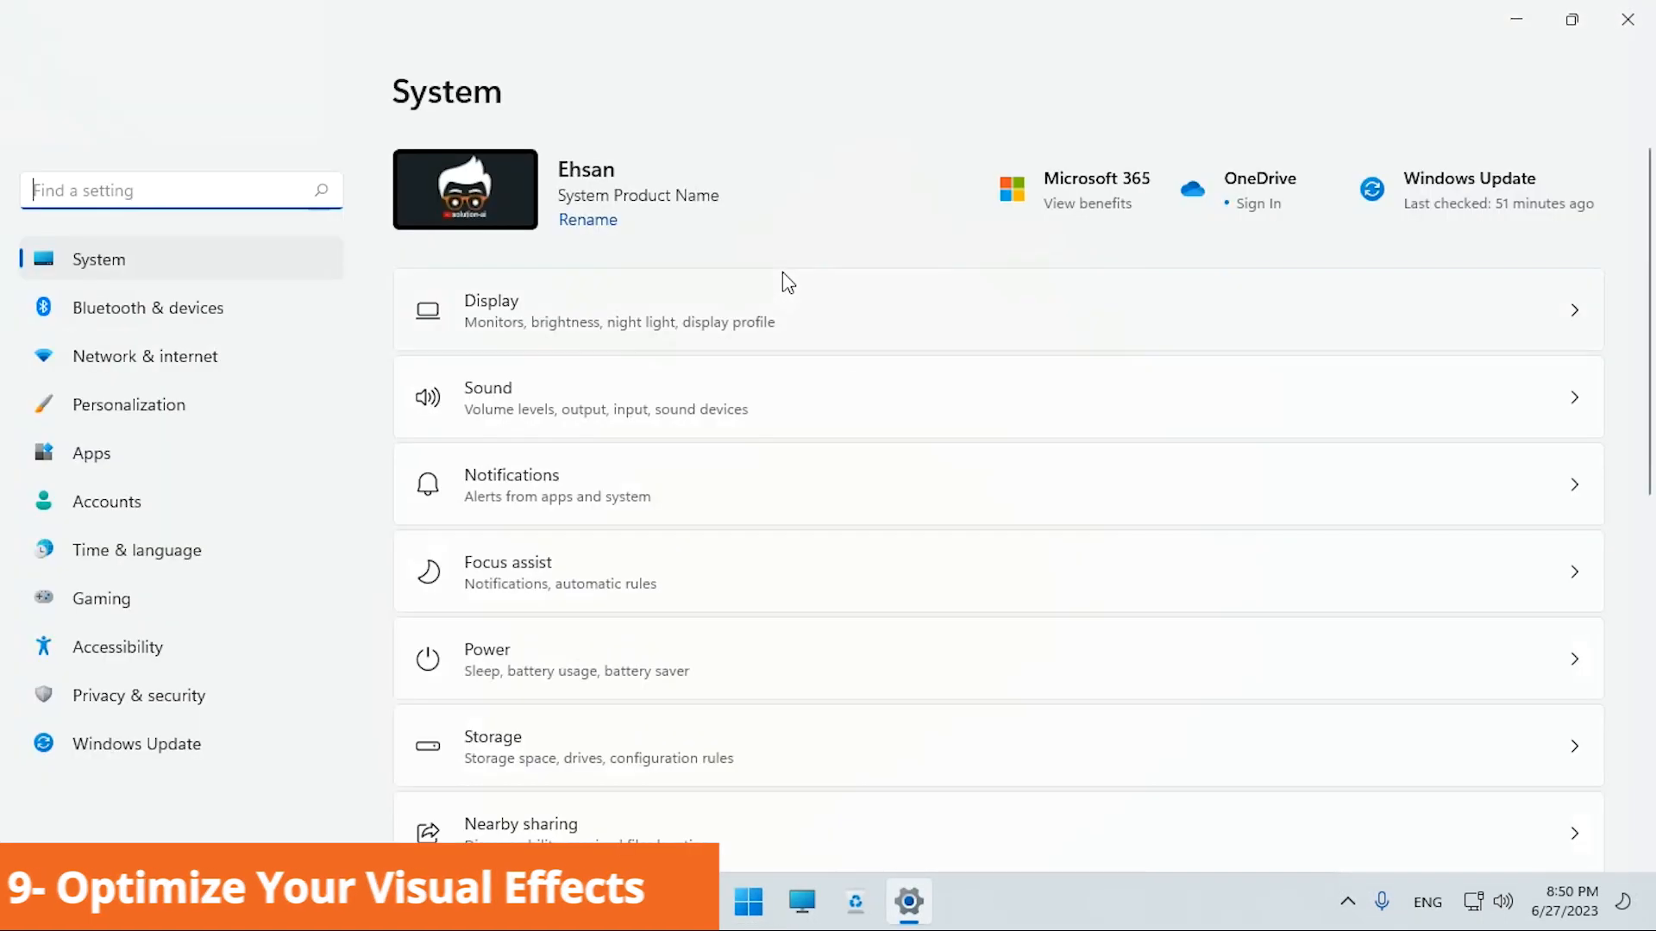
pyautogui.scroll(-8, 605, 524)
pyautogui.scroll(-2, 605, 525)
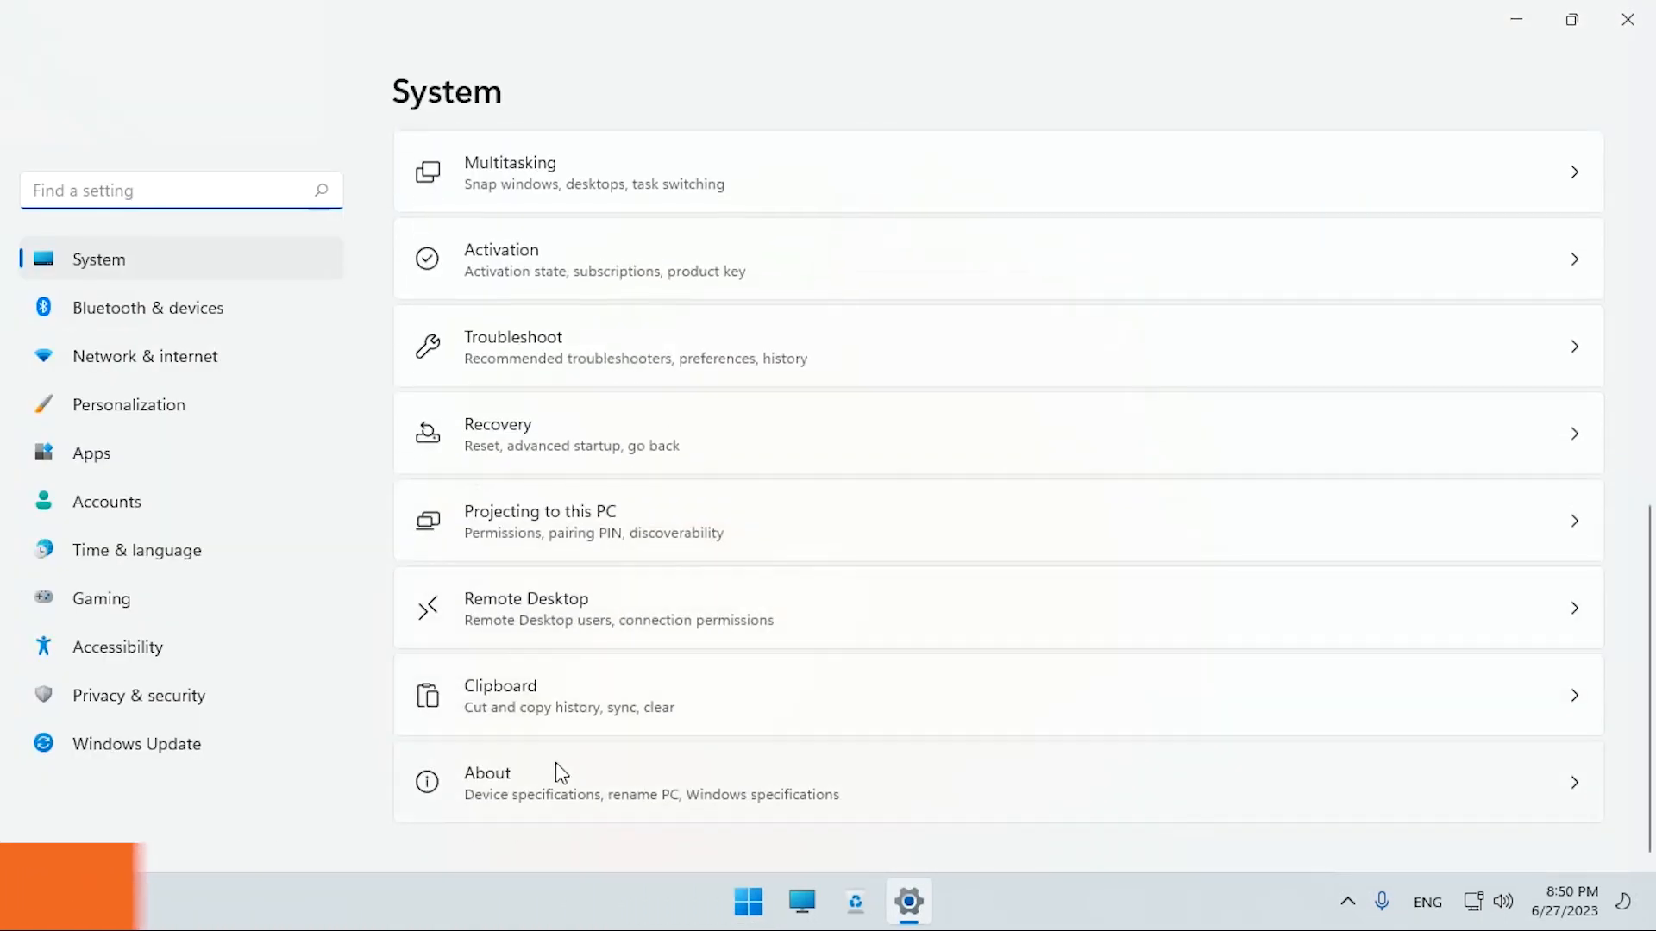
pyautogui.click(504, 798)
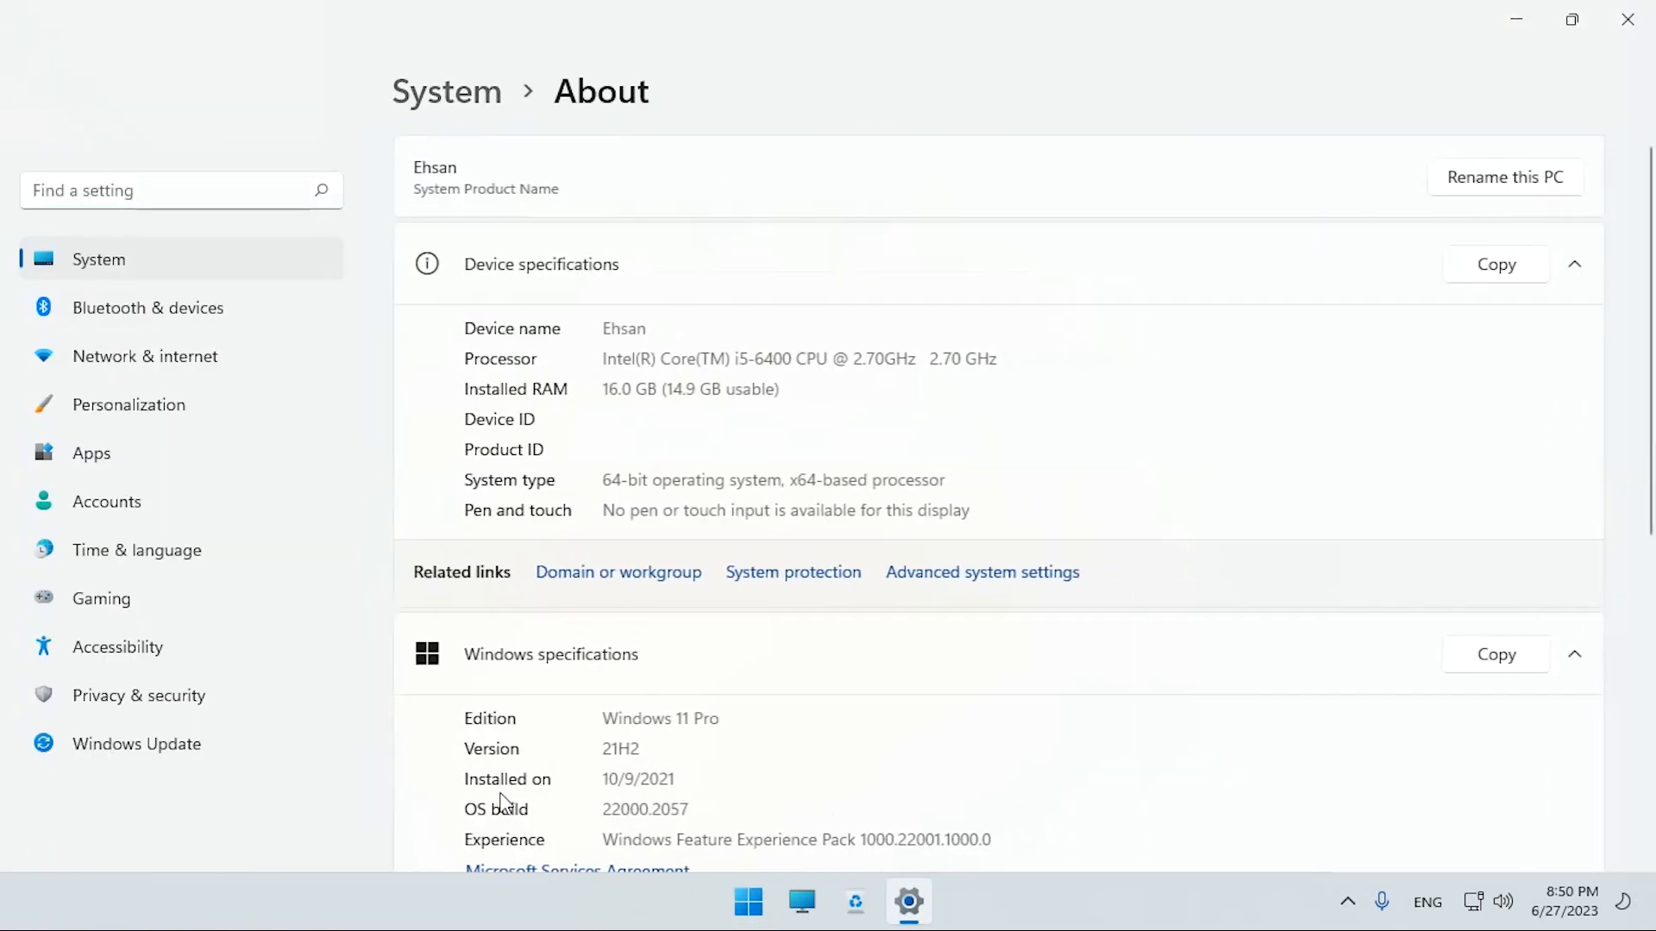
pyautogui.click(964, 575)
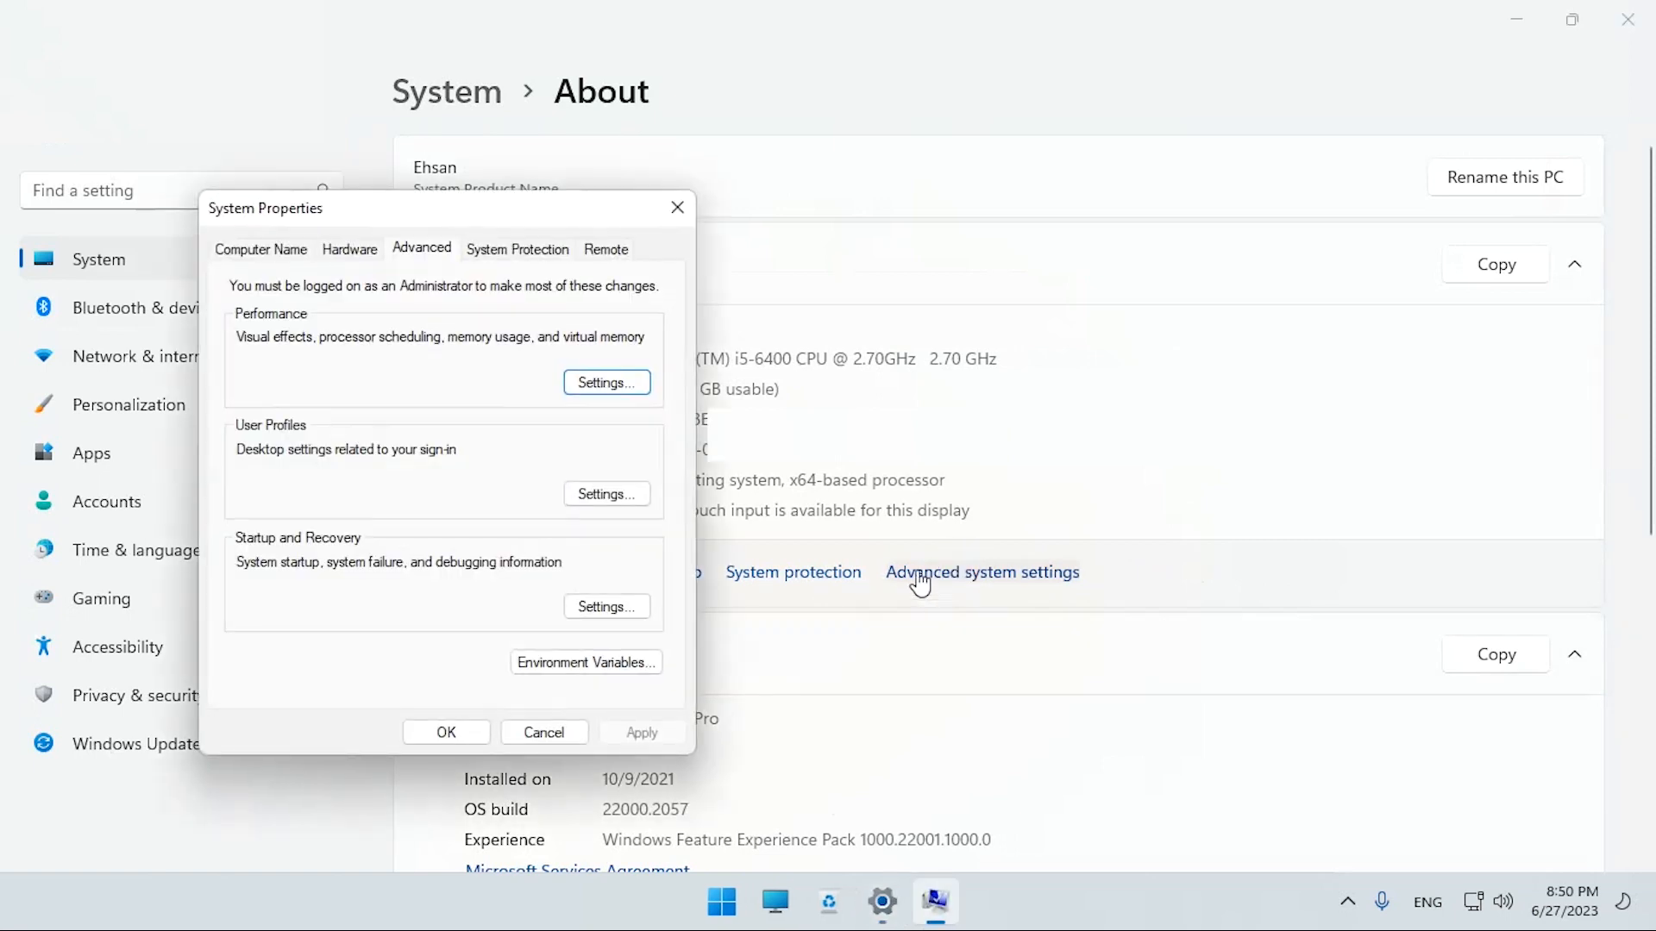
pyautogui.click(595, 383)
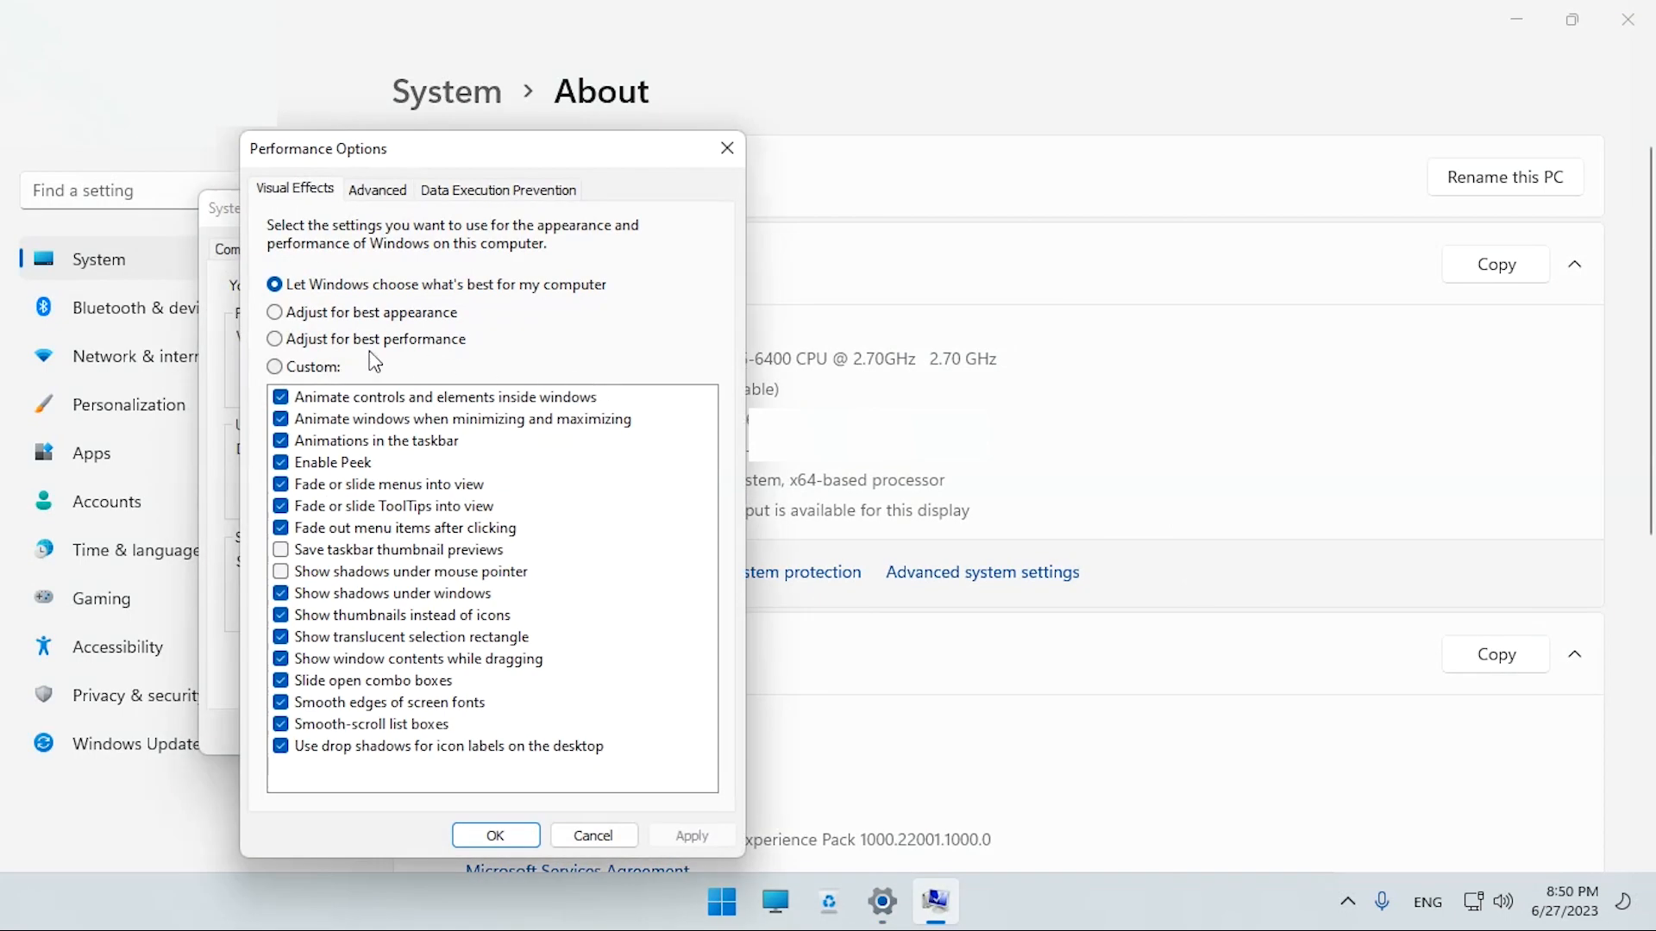
# Adjust the visual effects for best performance, accept both dialogs, and close Settings.
pyautogui.click(276, 340)
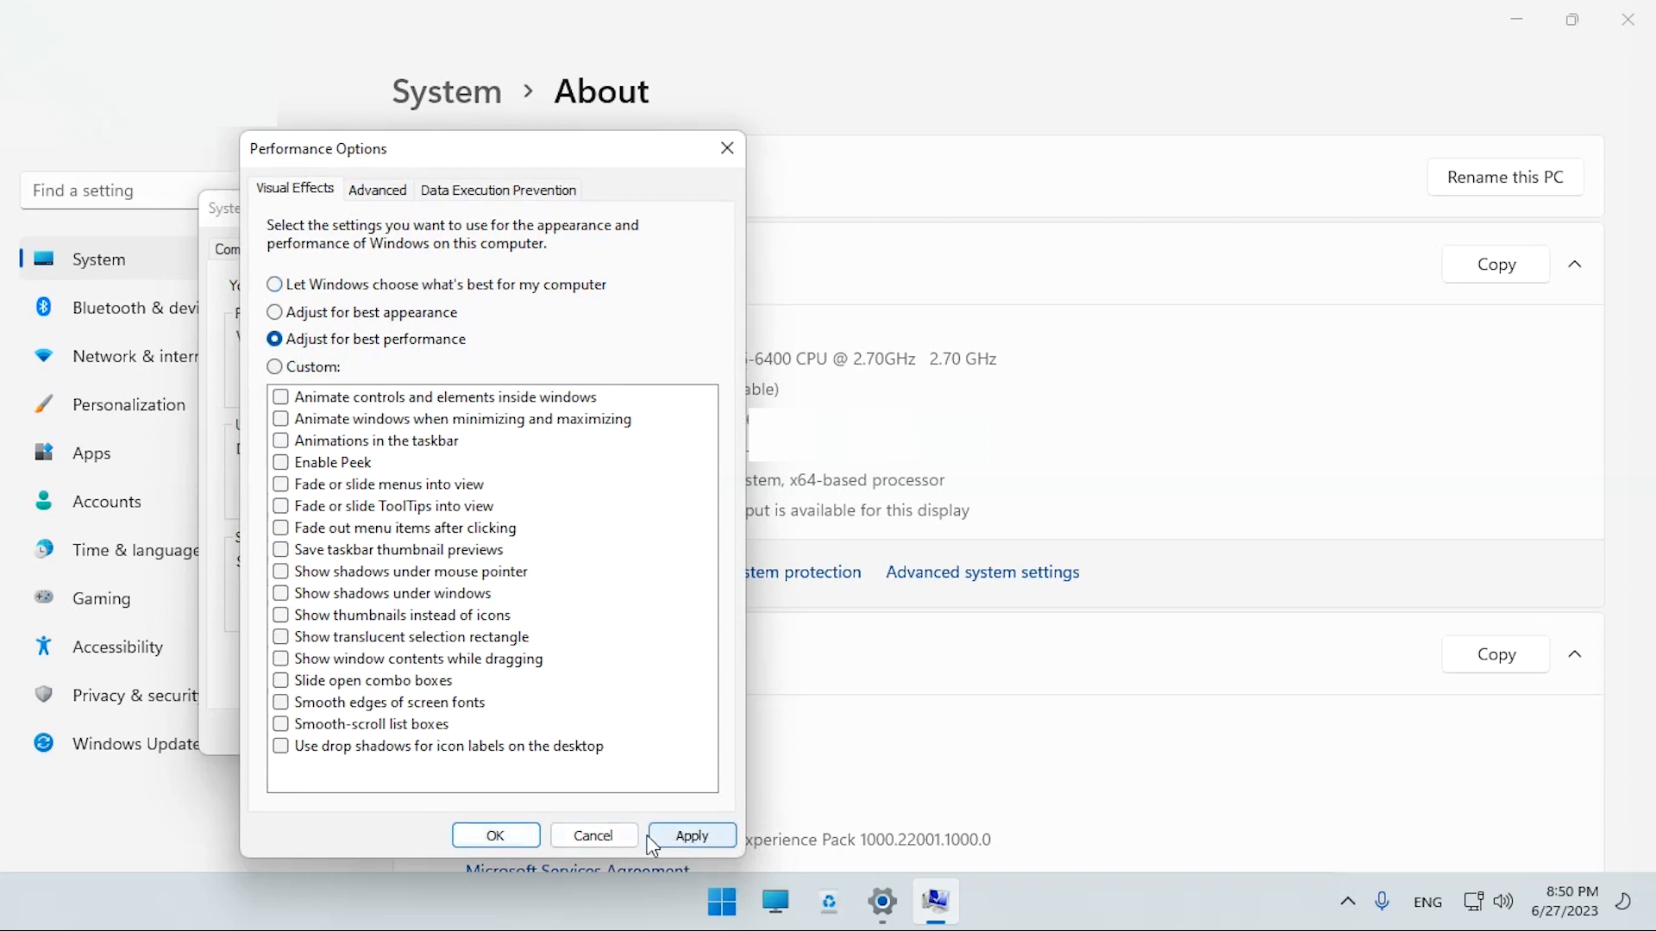
pyautogui.click(502, 836)
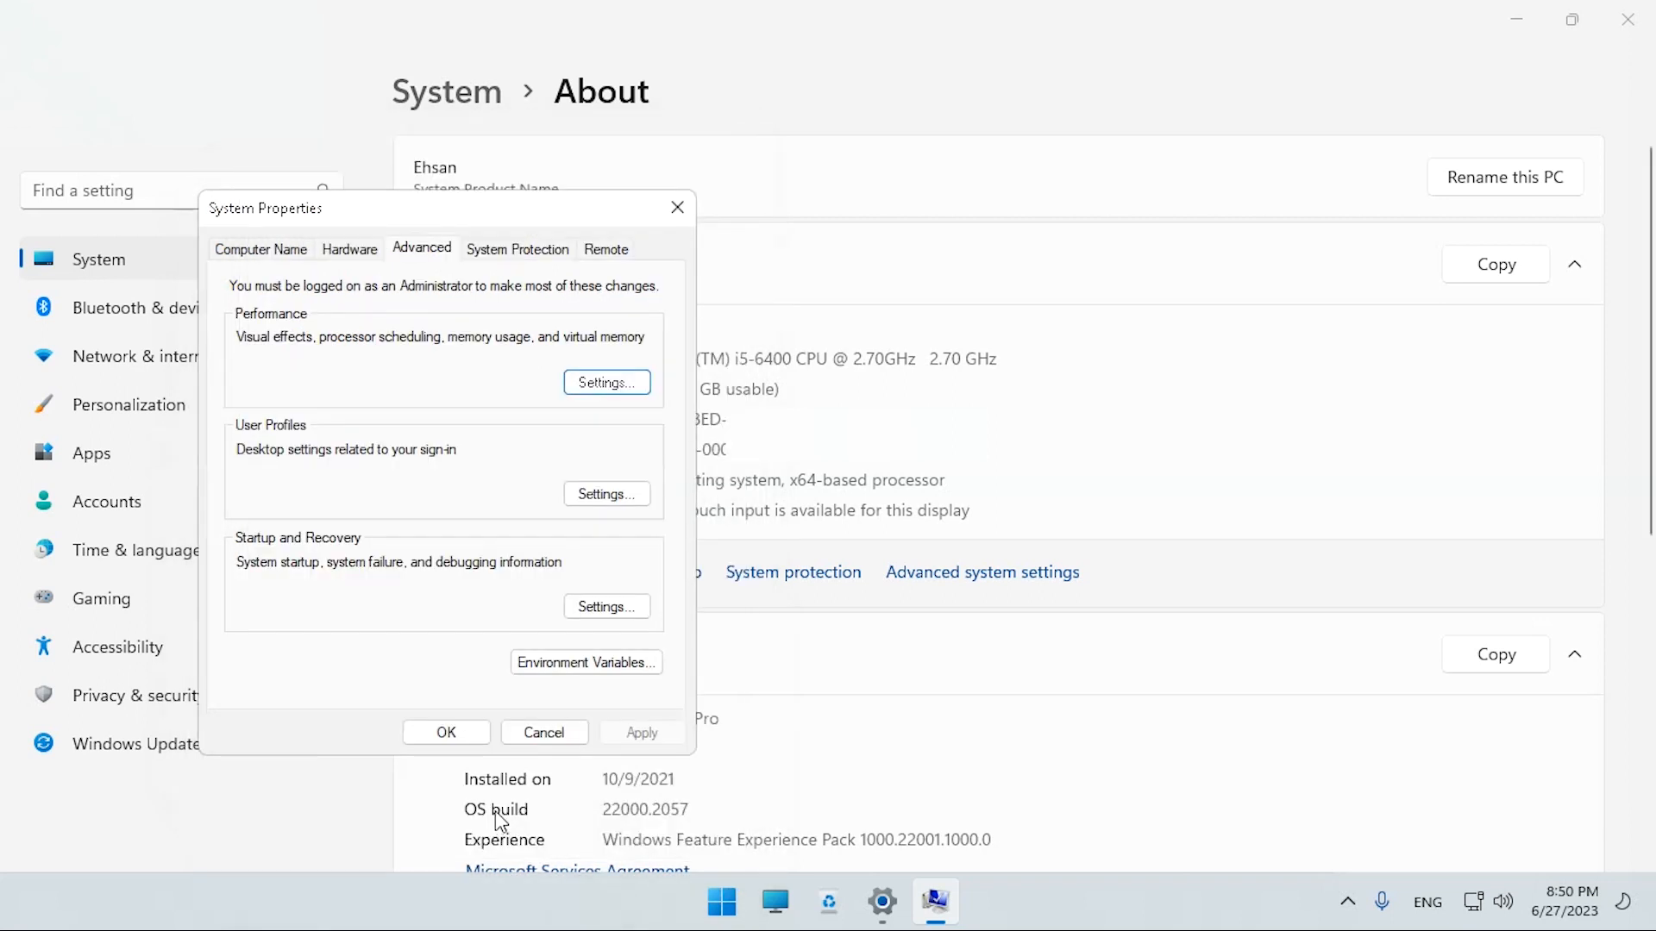
pyautogui.click(449, 729)
pyautogui.click(1627, 19)
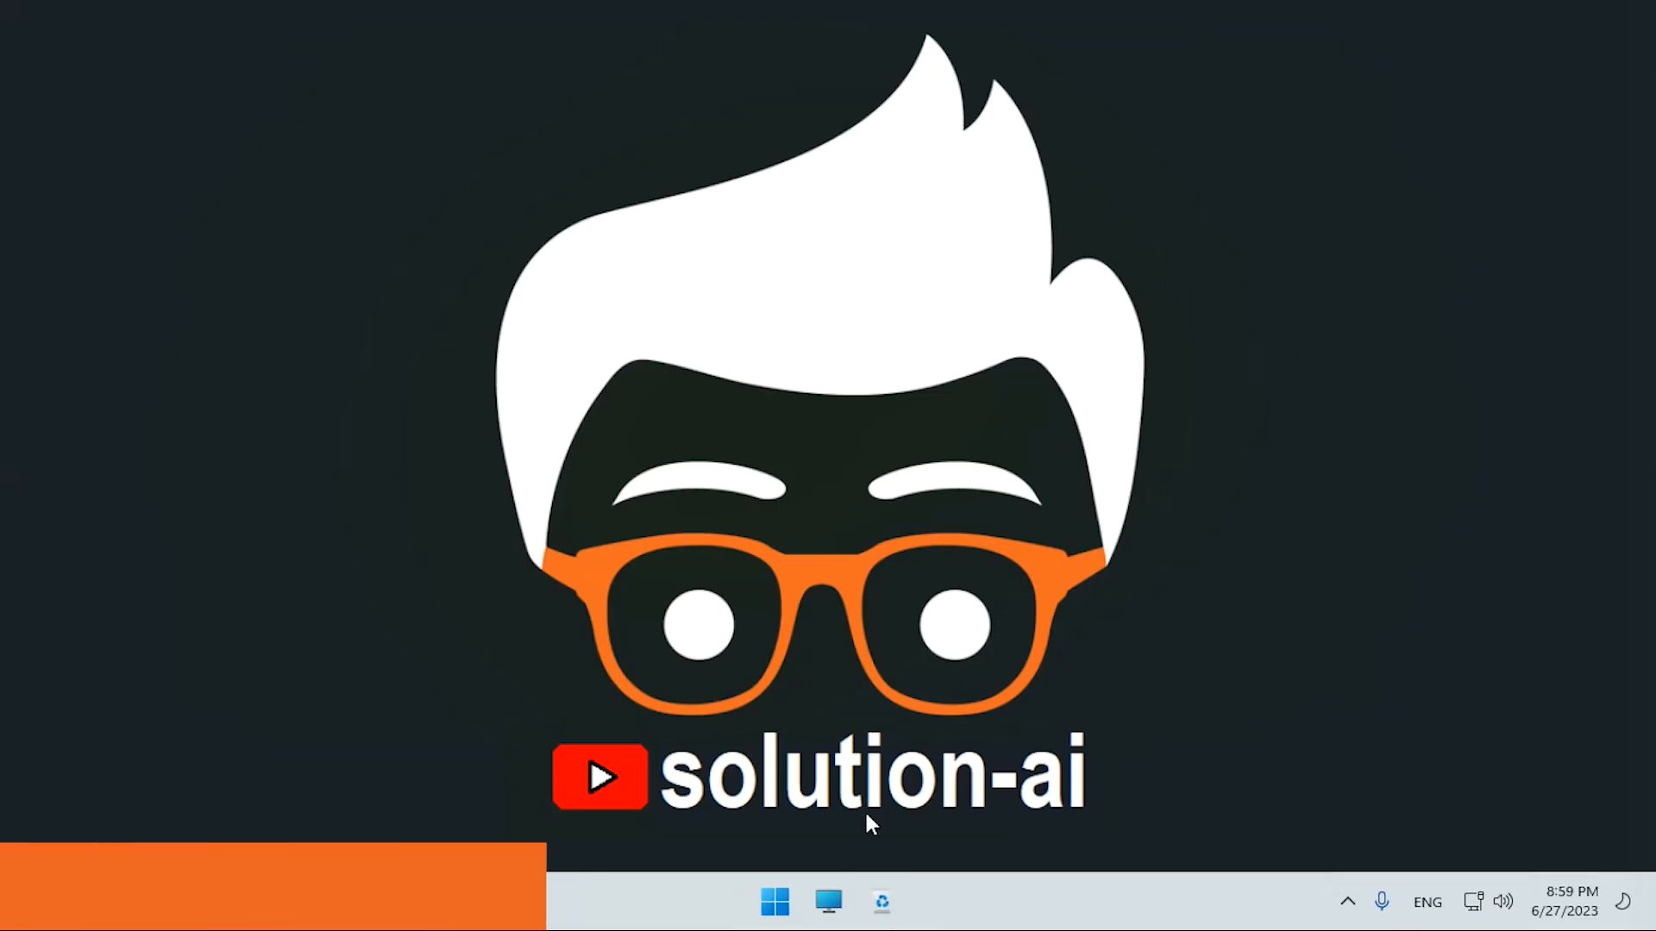
# Open the Notifications page of the System settings in the Settings app.
pyautogui.click(775, 901)
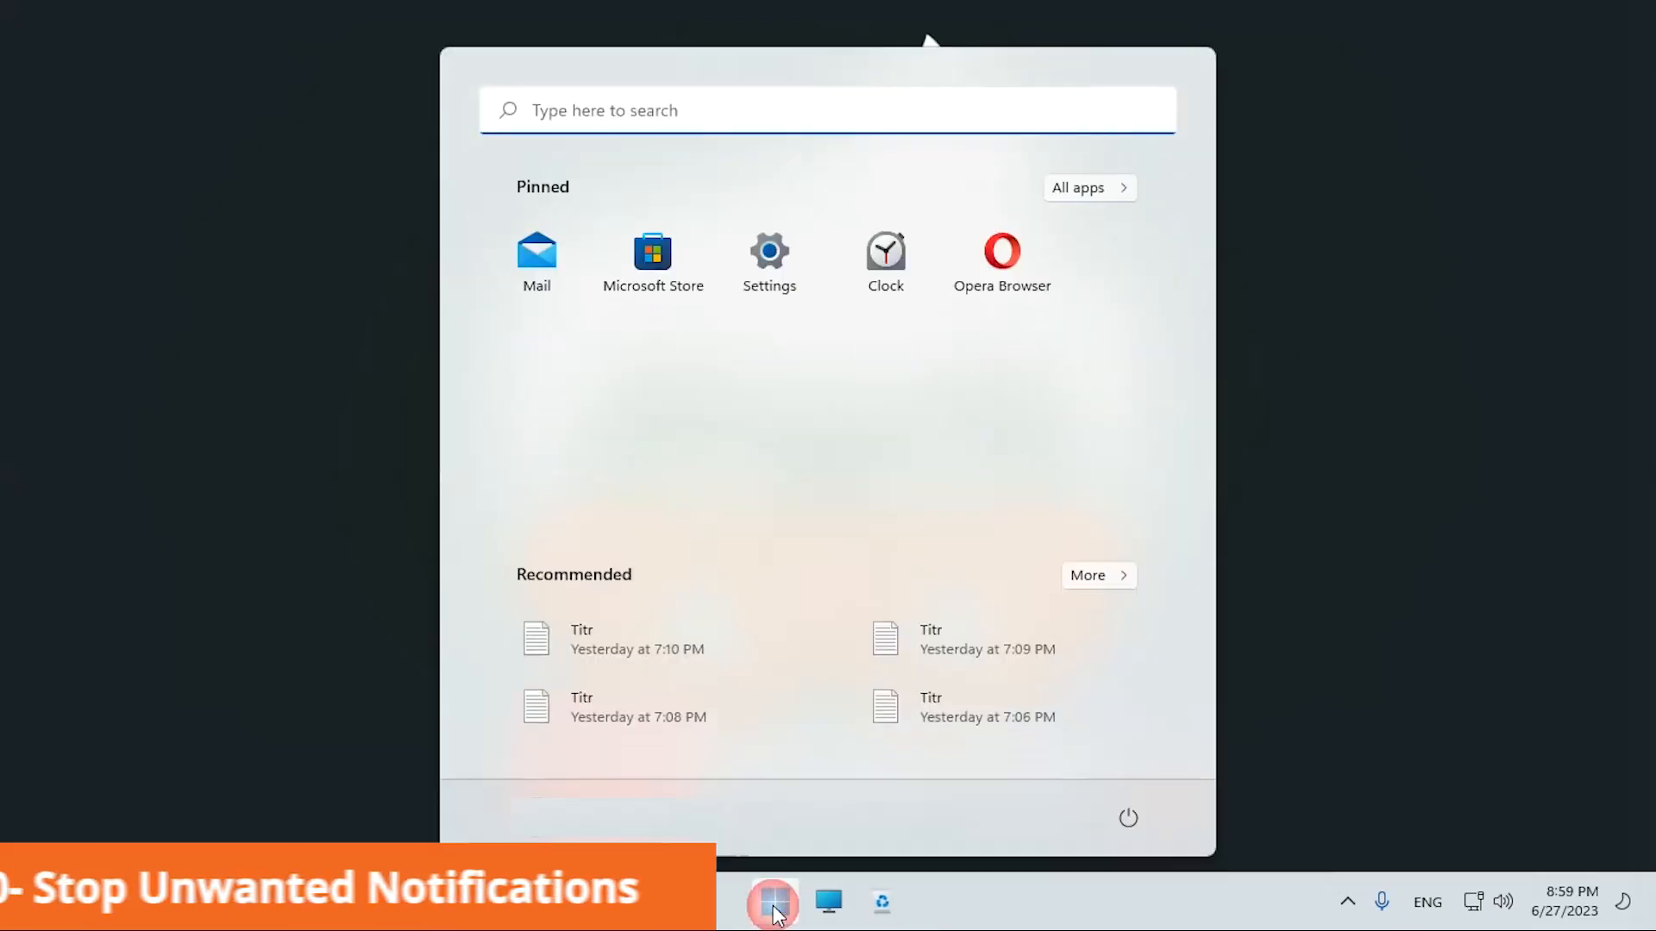
pyautogui.click(768, 280)
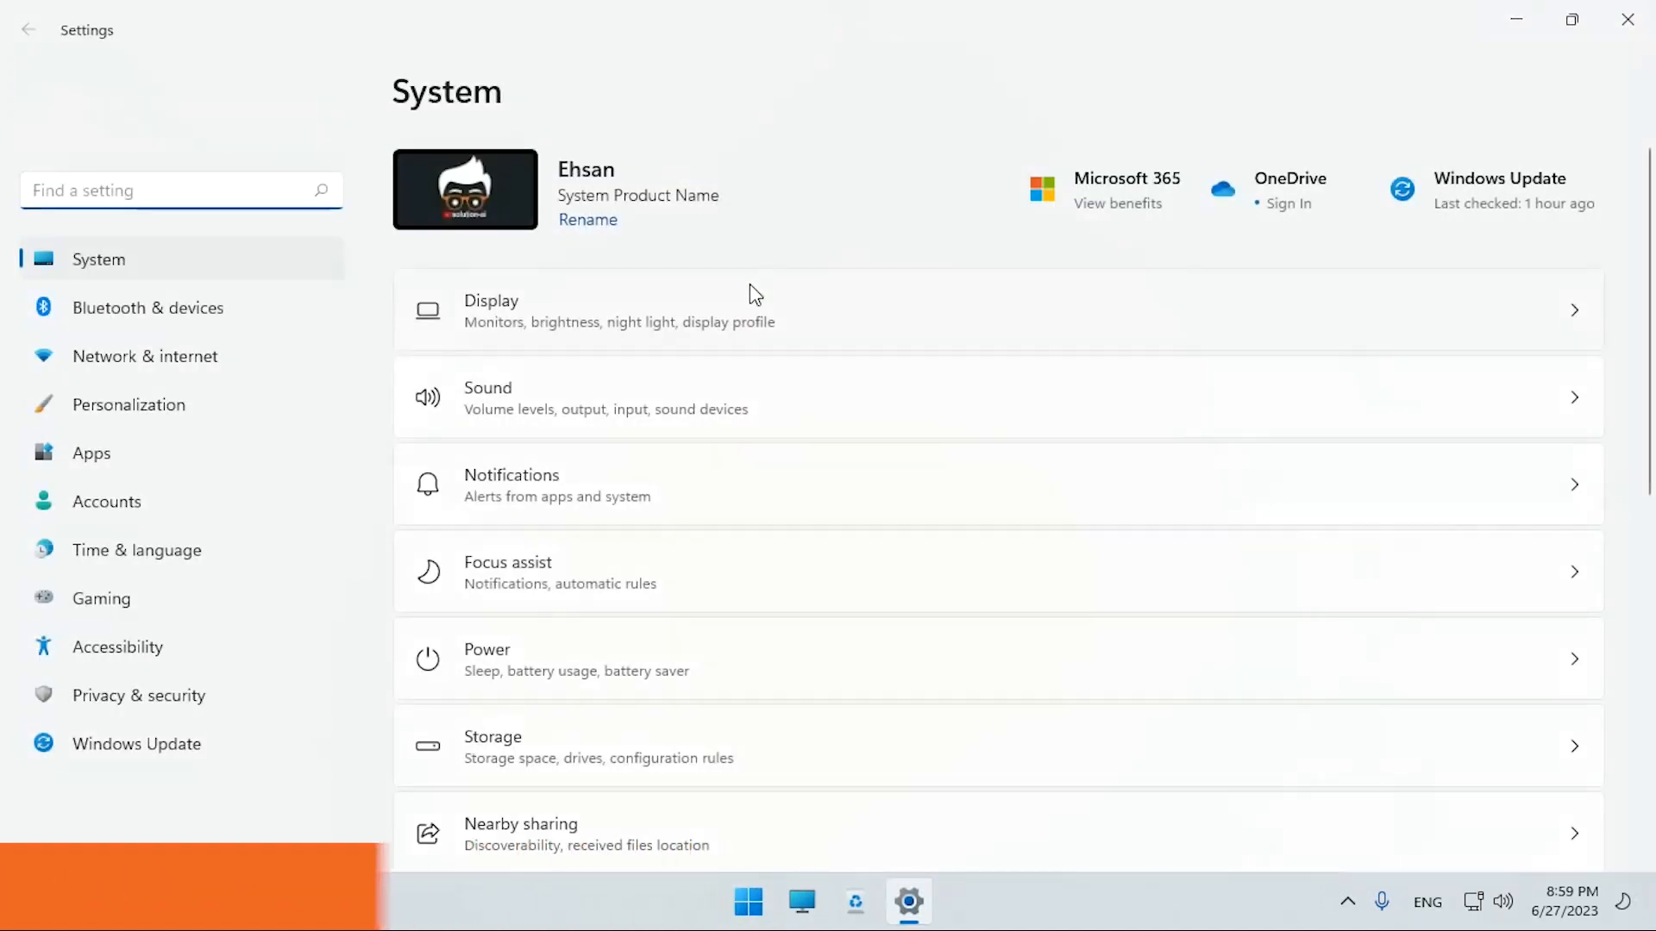
pyautogui.click(561, 474)
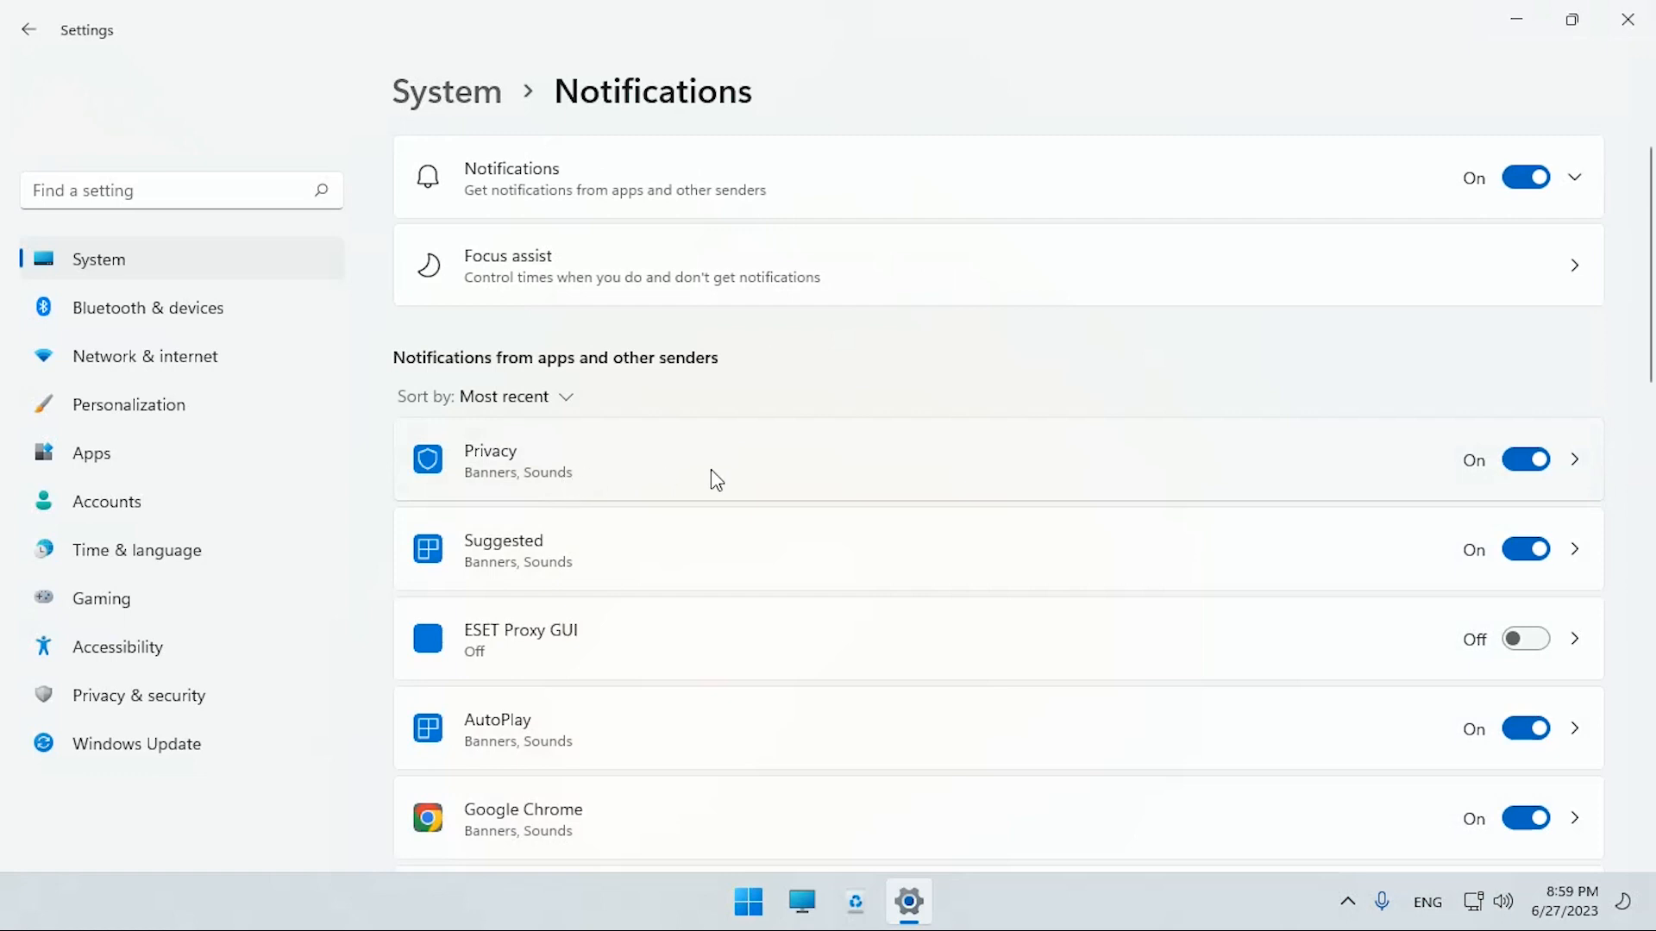
# Turn off notifications from OneDrive and disable getting tips and suggestions when using Windows.
pyautogui.scroll(-6, 749, 473)
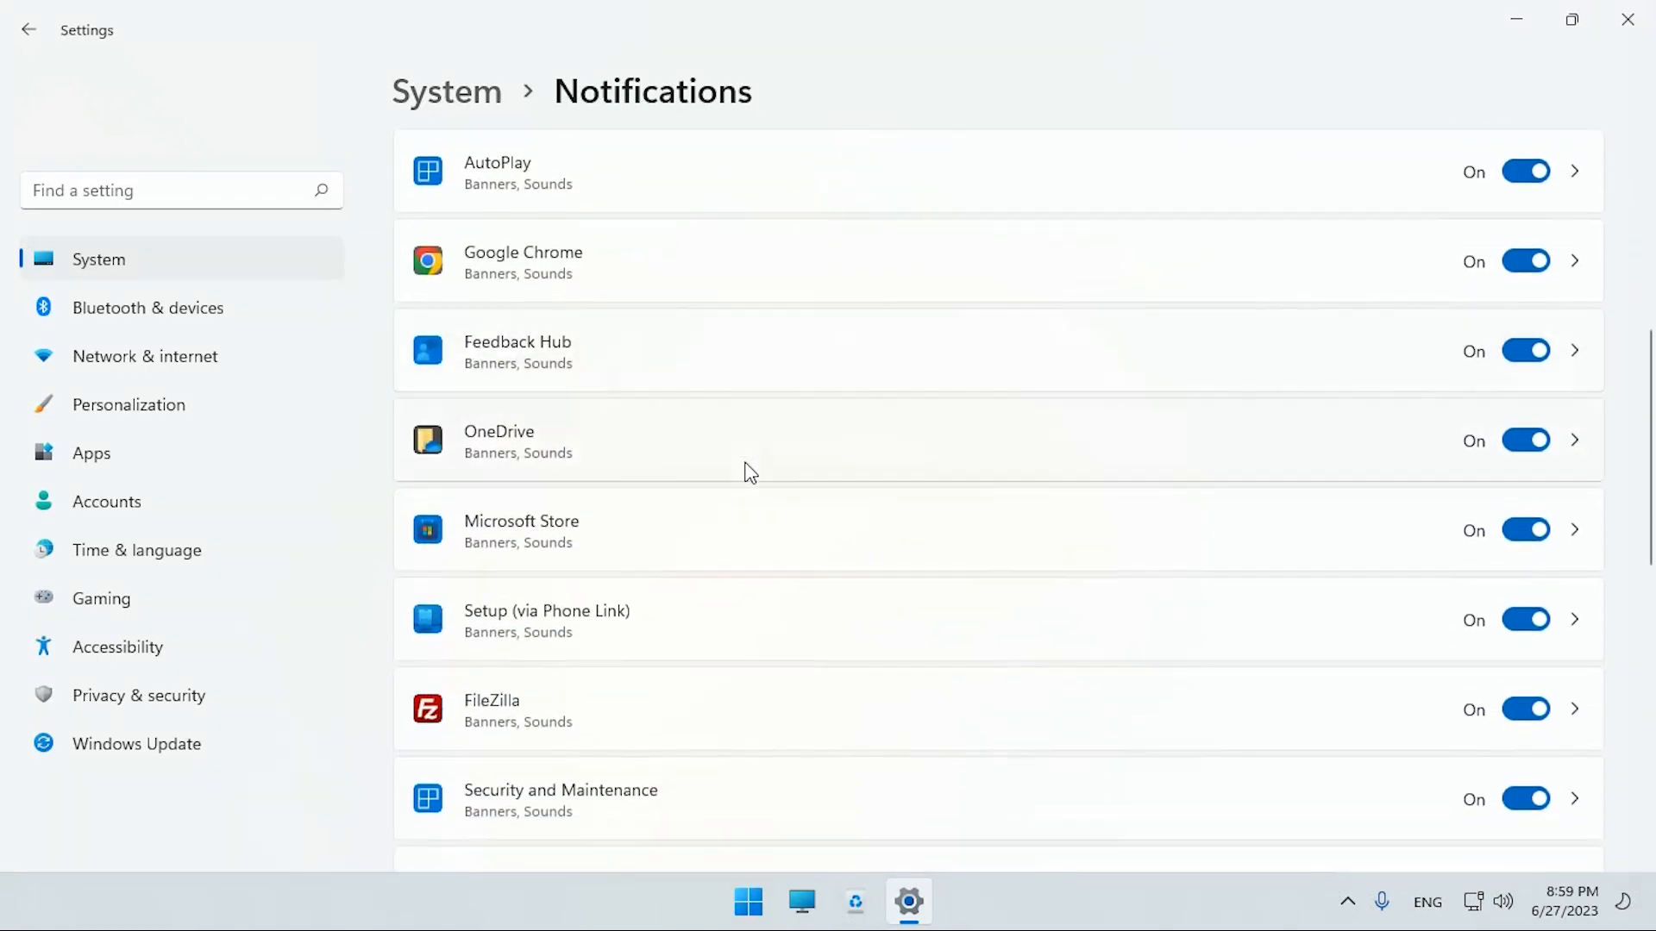
pyautogui.scroll(-1, 749, 473)
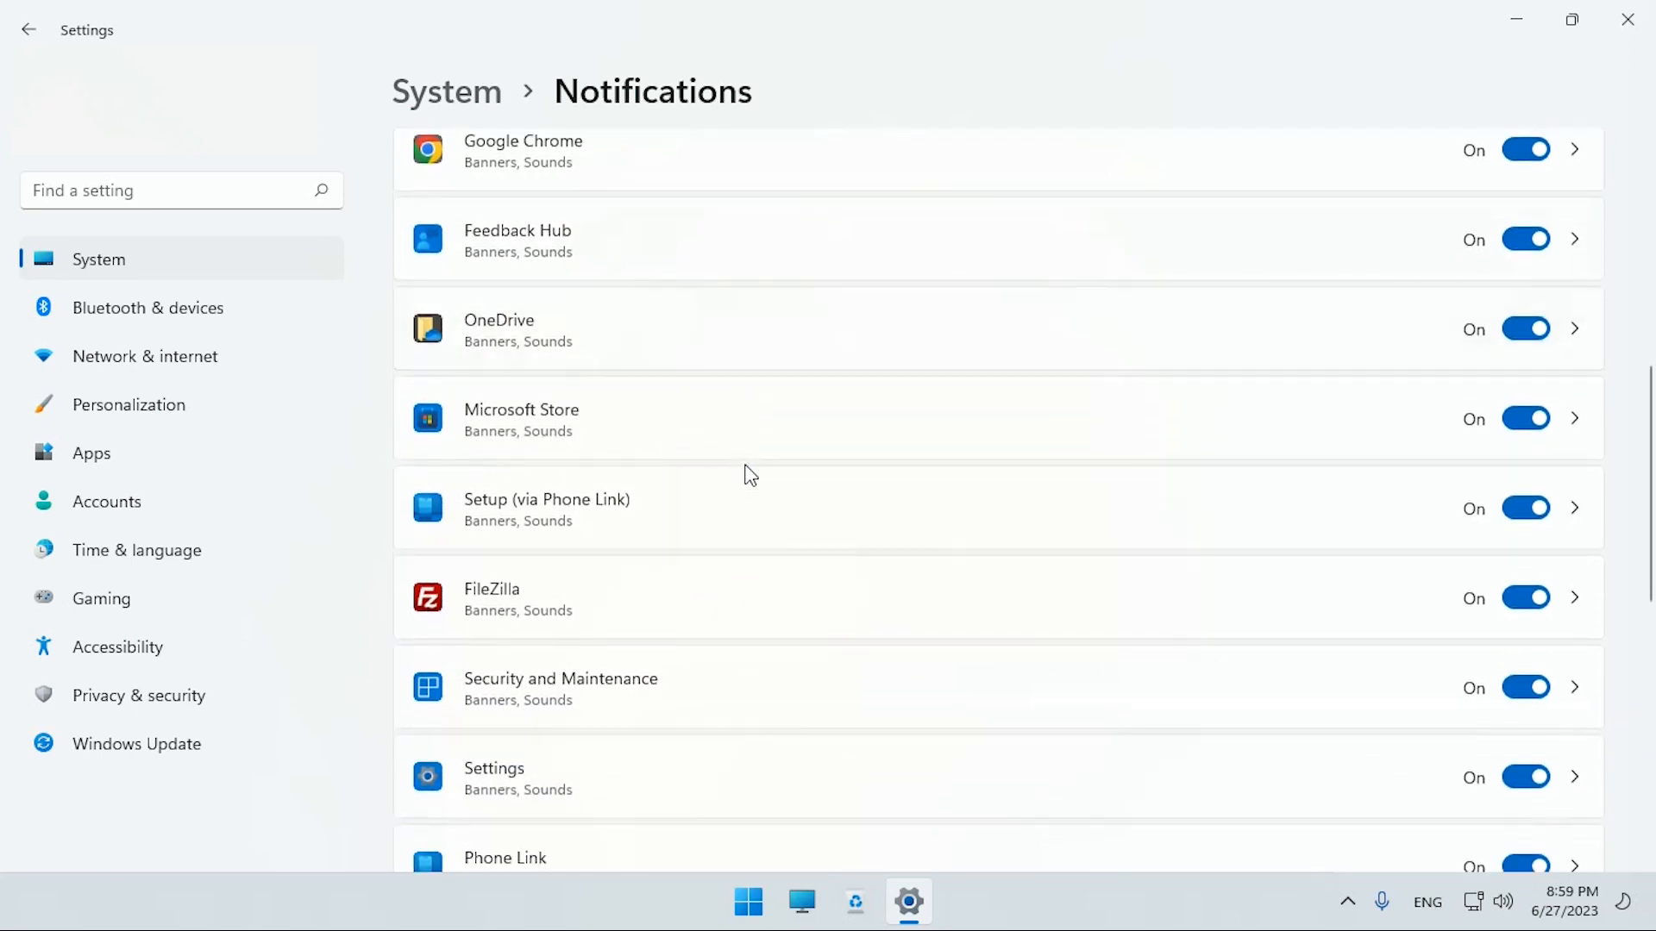
pyautogui.click(1526, 328)
pyautogui.scroll(-7, 1267, 384)
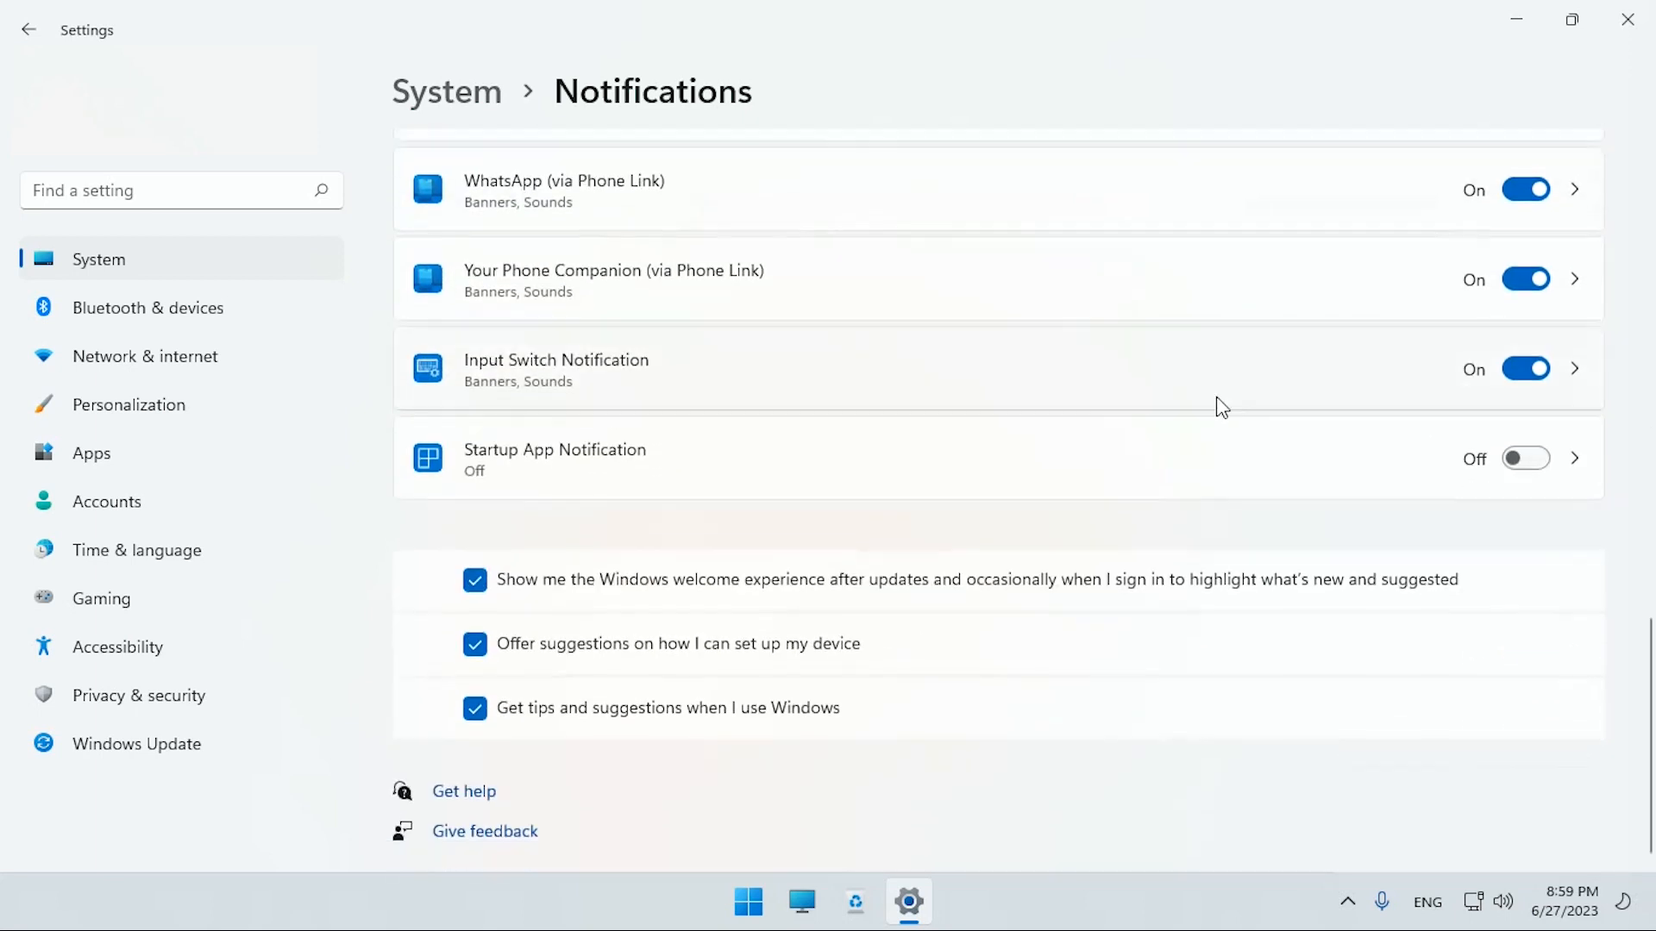
pyautogui.click(476, 712)
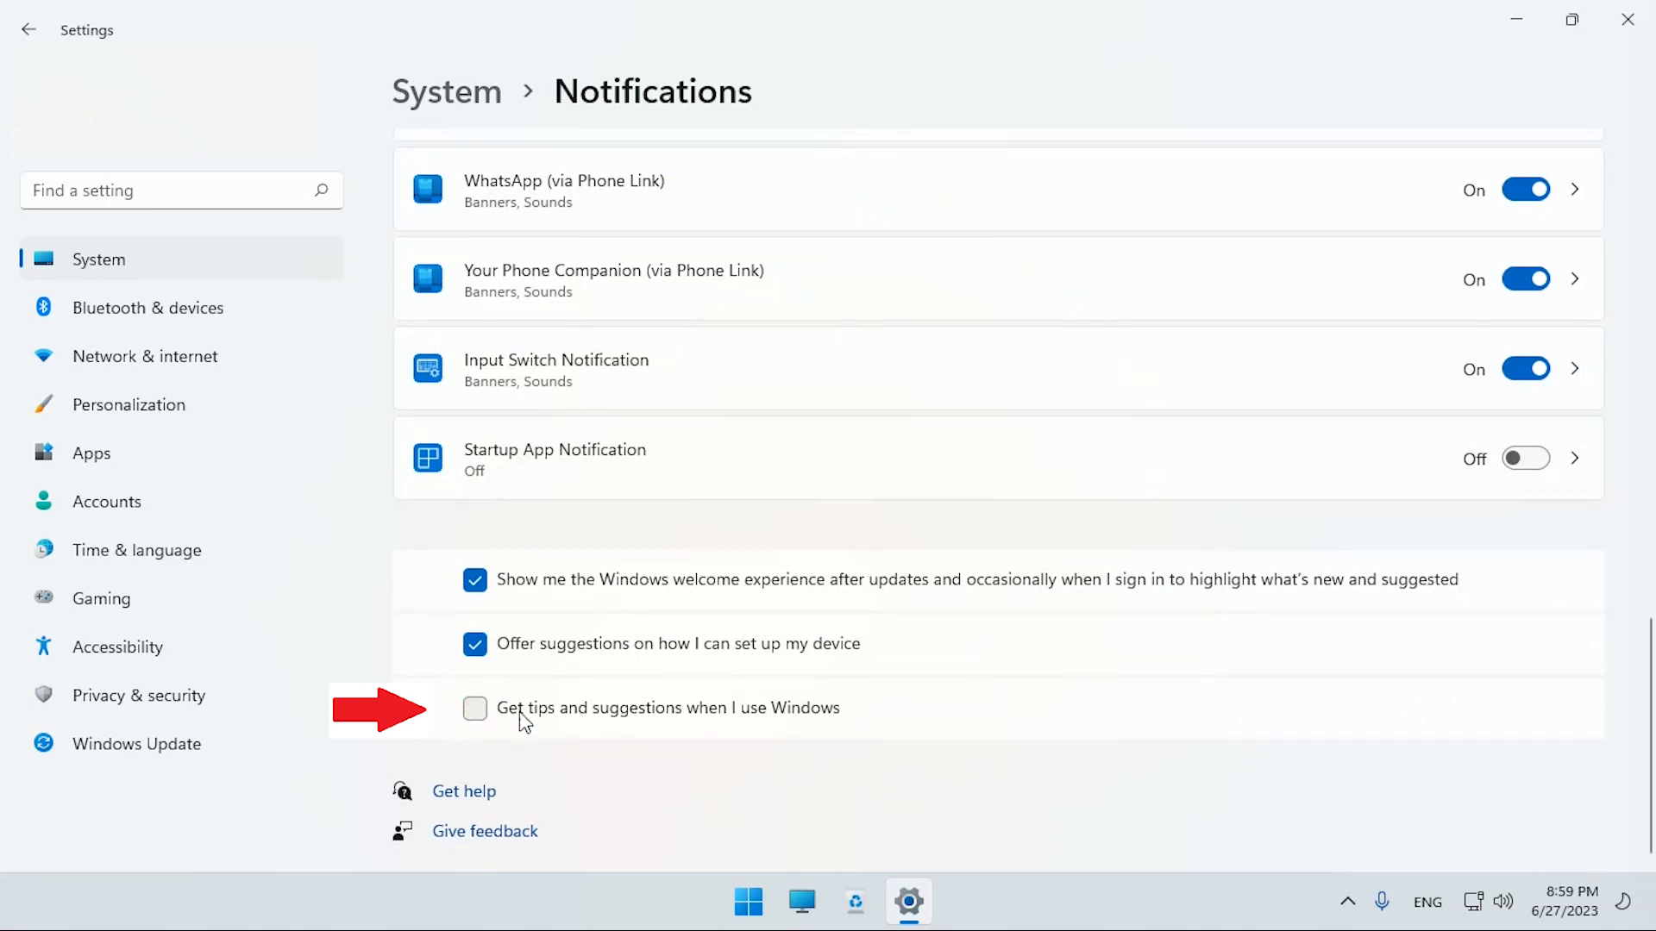